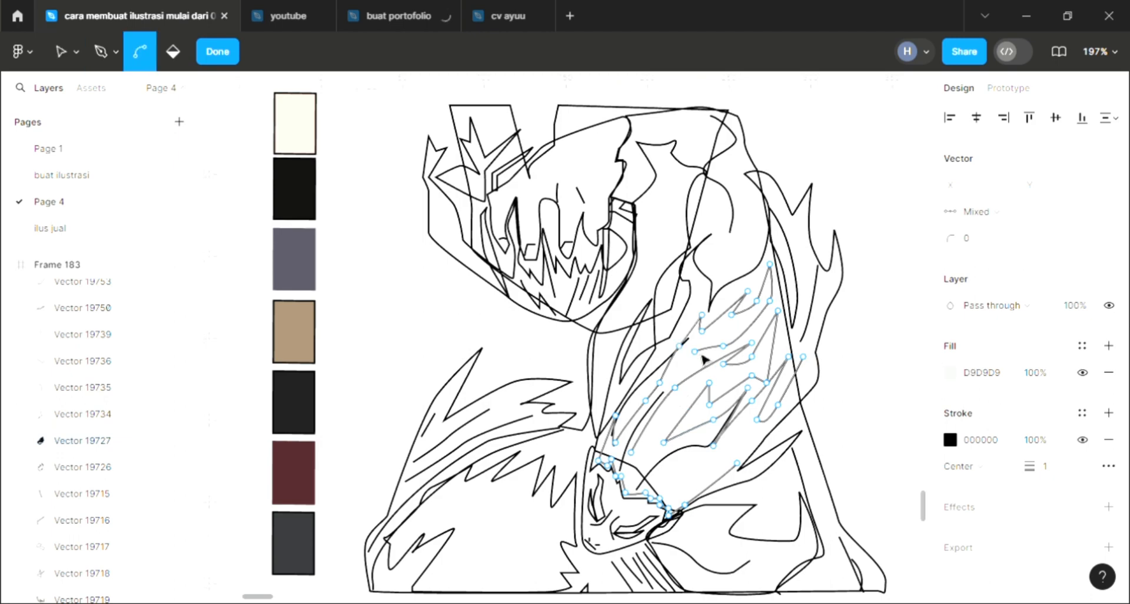
# Step: Join the two open ends at the middle of the inner hair-shading outline with a curved segment
pyautogui.scroll(5, 686, 390)
pyautogui.scroll(3, 703, 359)
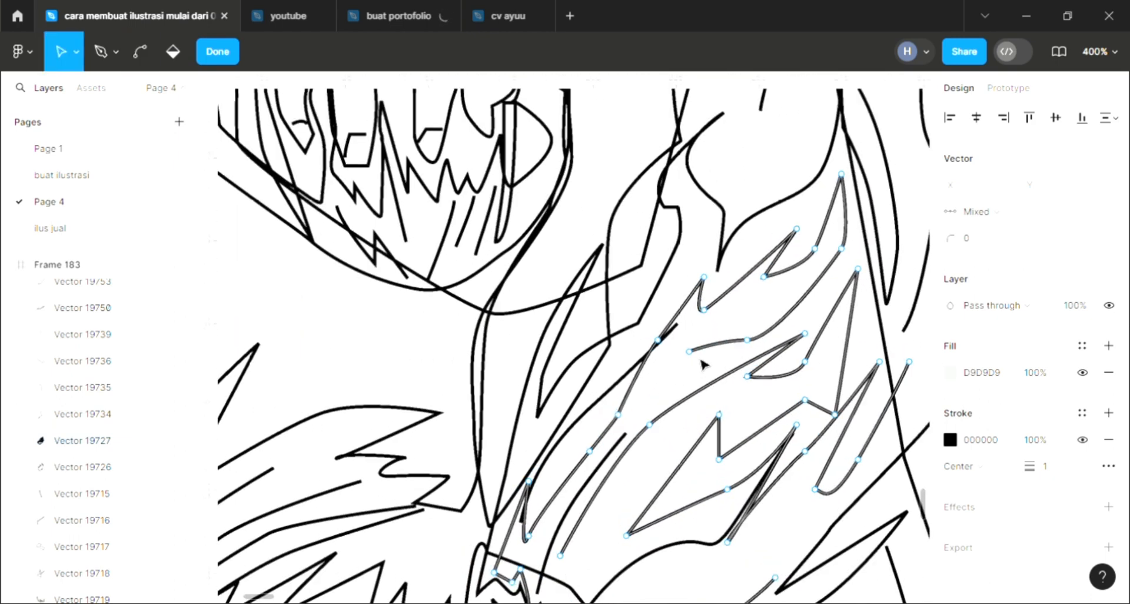
pyautogui.moveTo(701, 361); pyautogui.dragTo(635, 462)
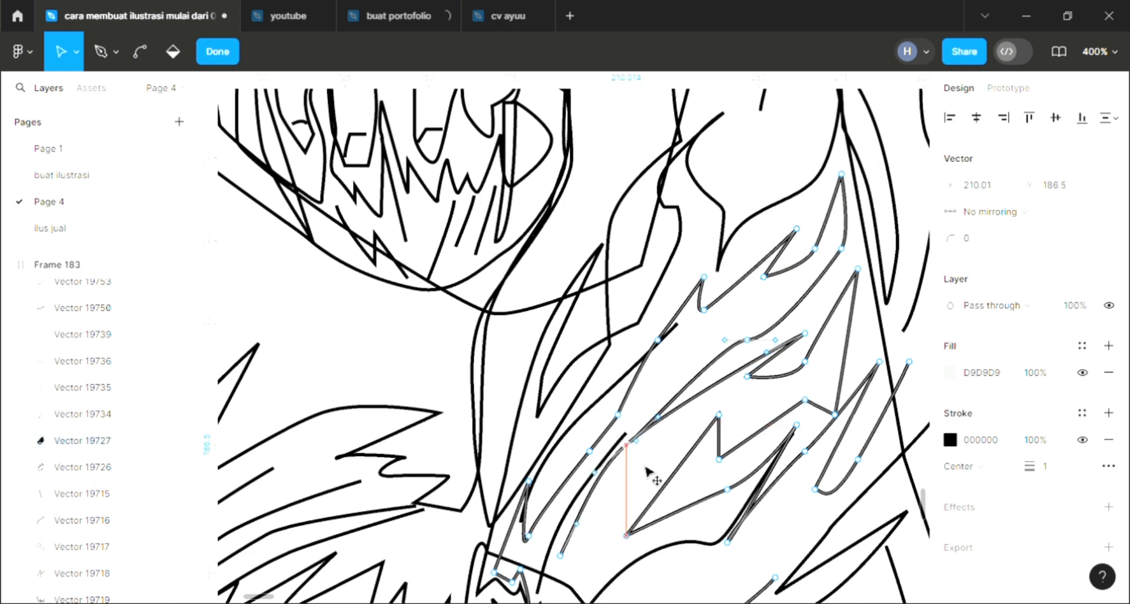
pyautogui.press('ctrl')
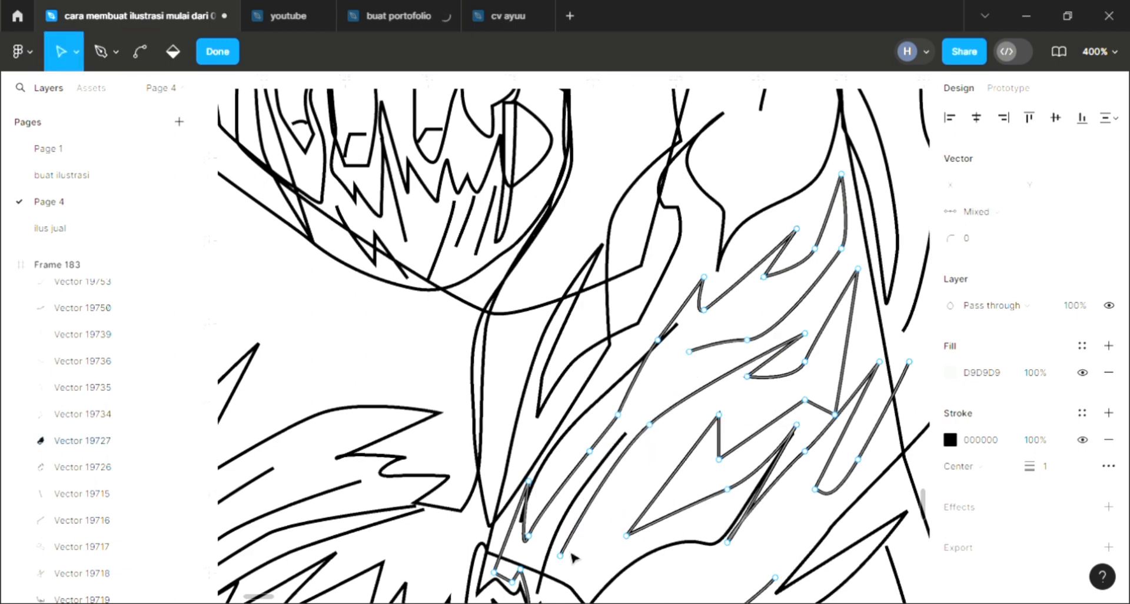
pyautogui.click(562, 555)
pyautogui.moveTo(572, 550); pyautogui.dragTo(694, 361)
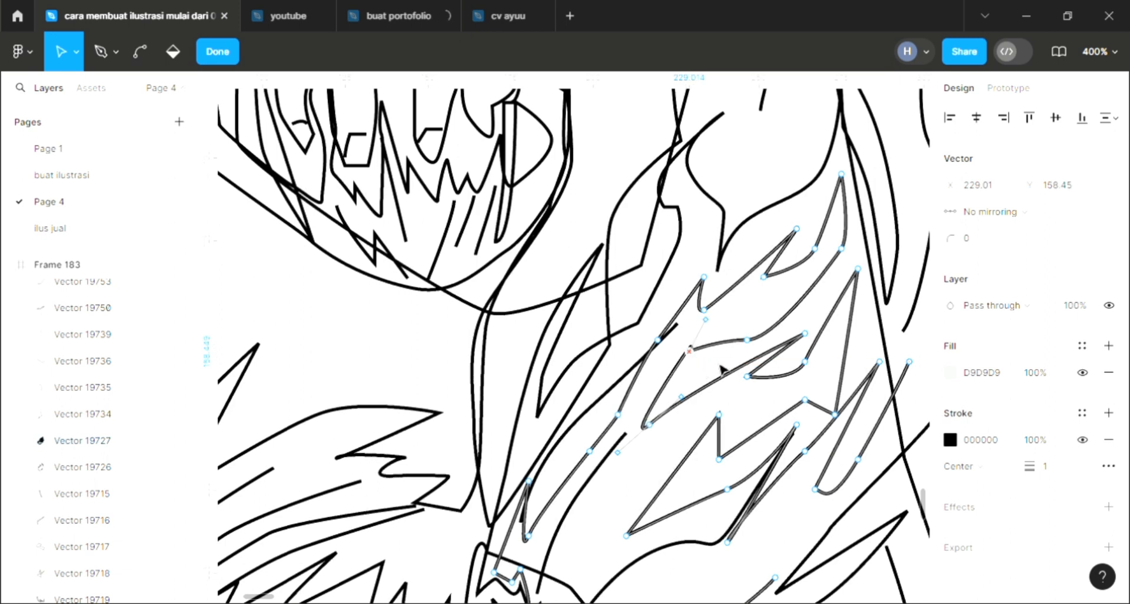
# Step: Close the inner hair-shading outline by joining its open end at the hair tips to the end beside the face
pyautogui.keyDown('ctrl'); pyautogui.scroll(-3, 732, 379); pyautogui.keyUp('ctrl')
pyautogui.scroll(-3, 714, 543)
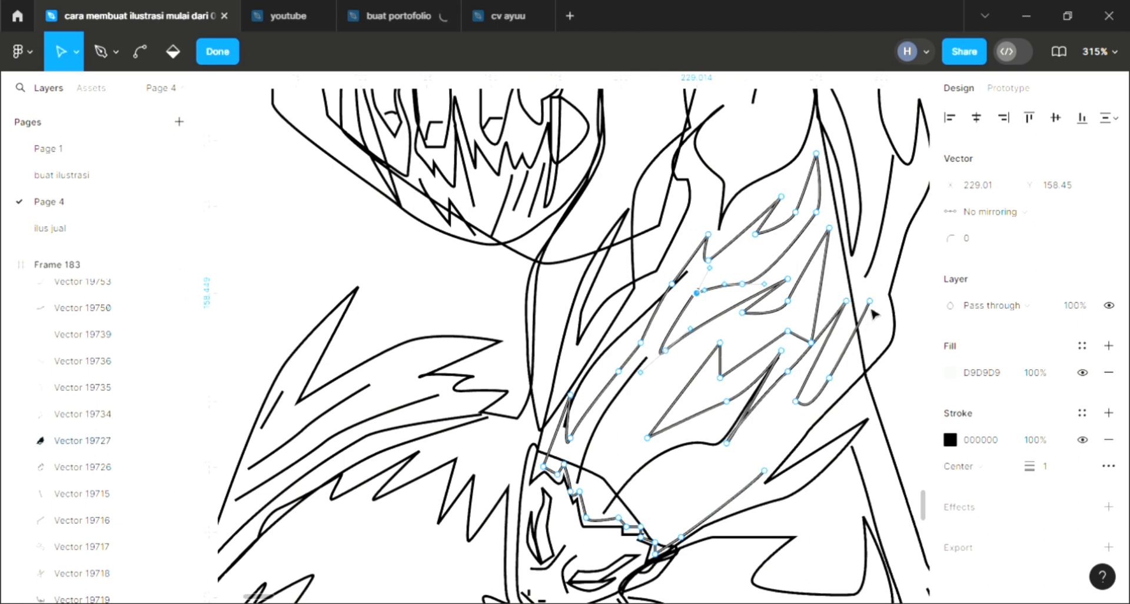
pyautogui.moveTo(871, 306); pyautogui.dragTo(770, 472)
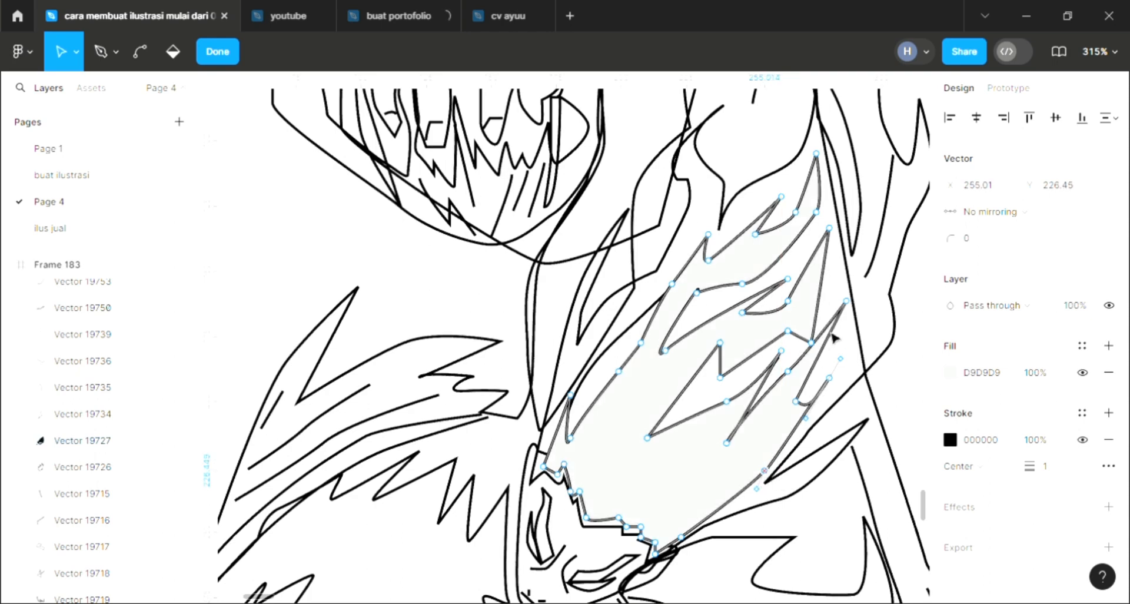
pyautogui.press('Escape')
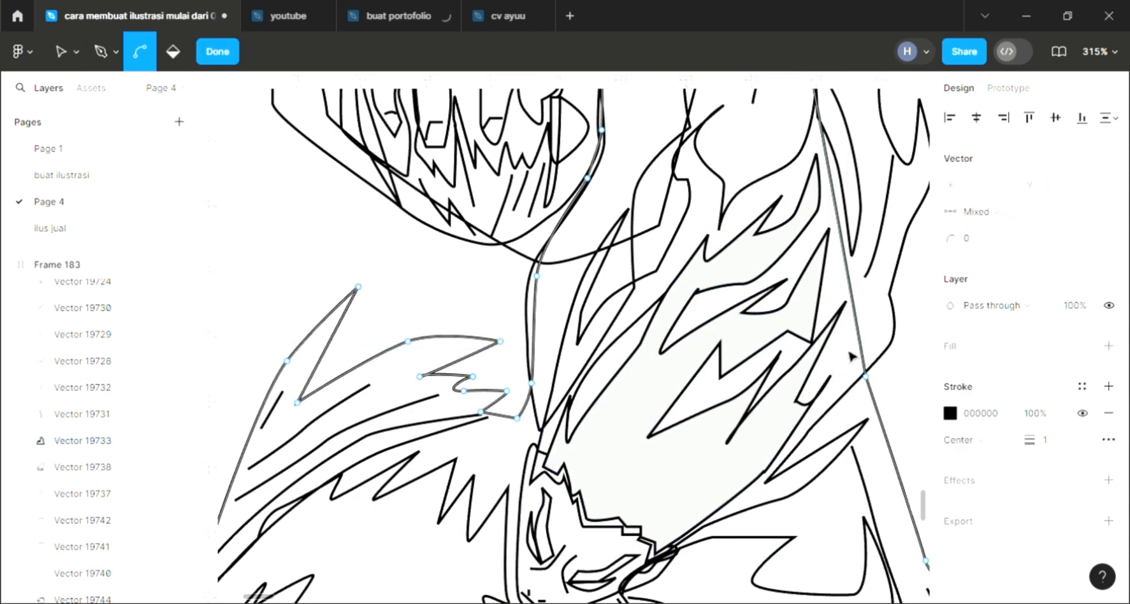
# Step: Add a D9D9D9 fill at 100% to the outer hair outline
pyautogui.scroll(-2, 849, 356)
pyautogui.scroll(-2, 850, 356)
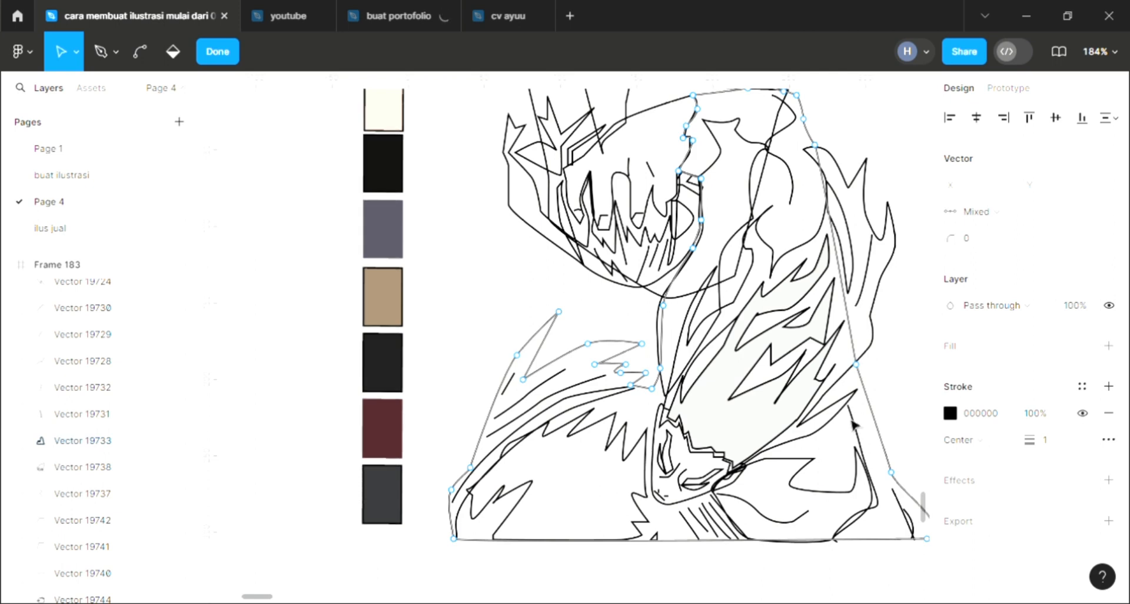
pyautogui.press('Escape')
pyautogui.doubleClick(874, 354)
pyautogui.click(870, 346)
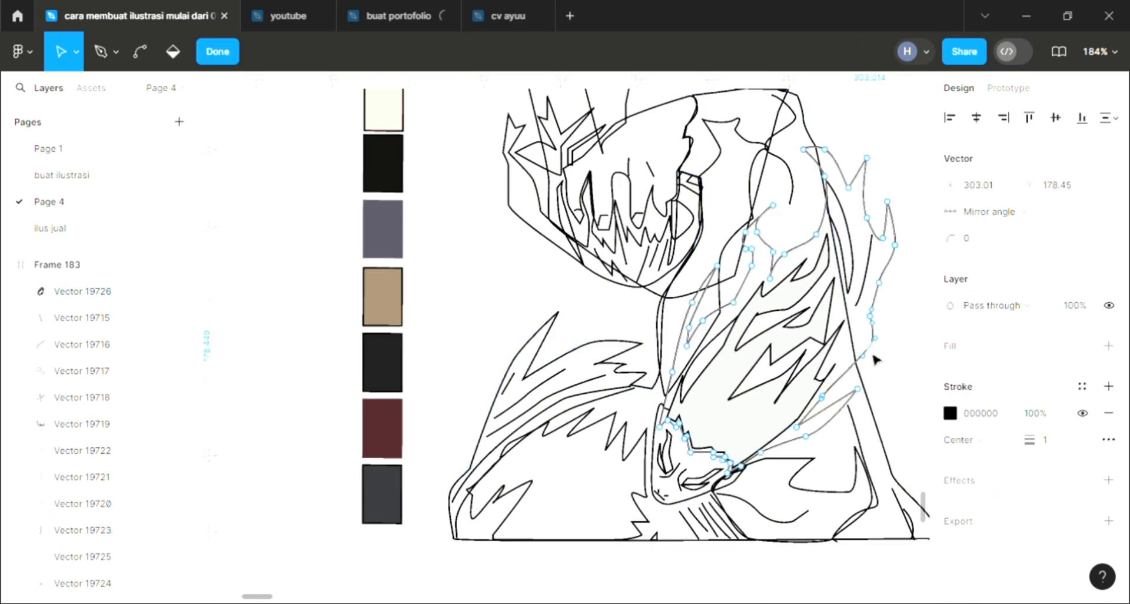
pyautogui.click(906, 335)
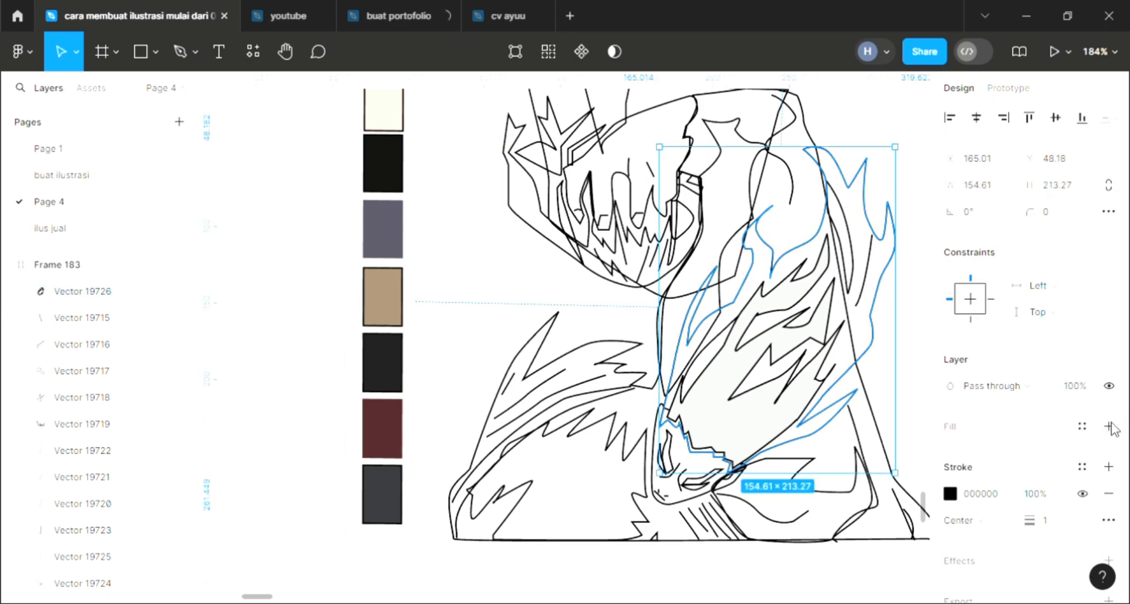
pyautogui.click(1109, 425)
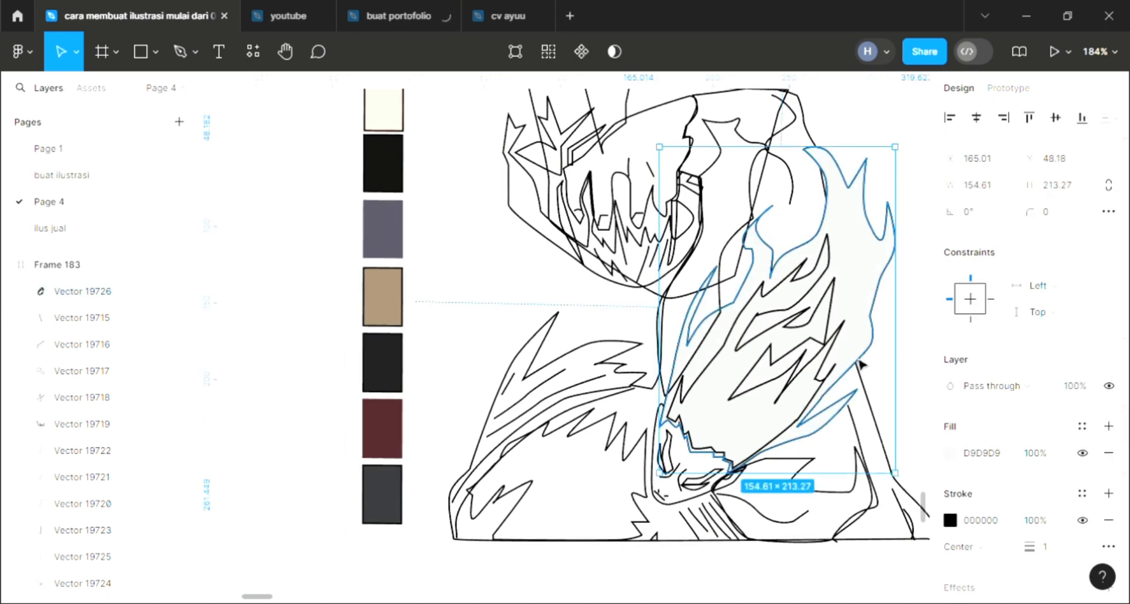
# Step: Bring the inner hair shading in front of the hair and add a second fill of 000000 at 20%
pyautogui.hotkey('ctrl', 'v')
pyautogui.scroll(-2, 1089, 428)
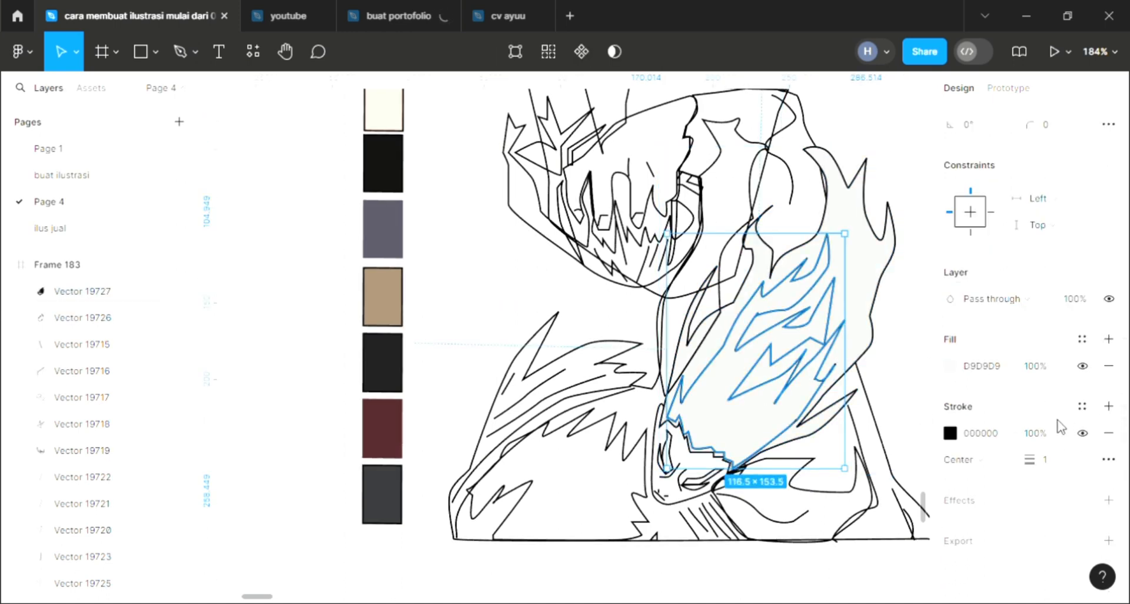
pyautogui.click(1108, 340)
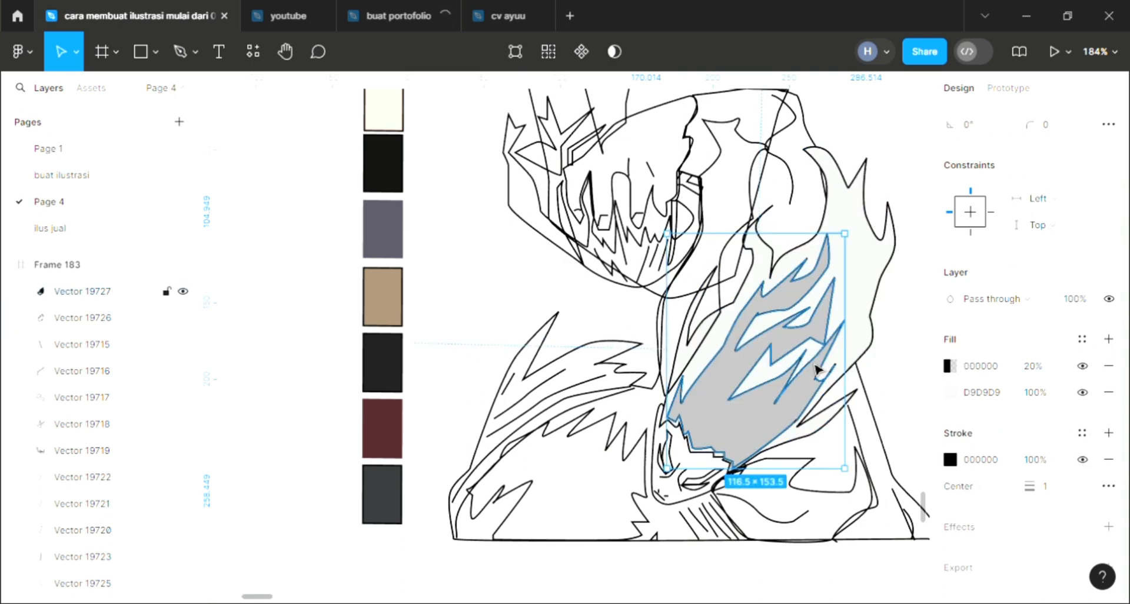
# Step: Send the inner shading and the outer hair shape to the back, with the shading above the hair
pyautogui.hotkey('ctrl', 'z')
pyautogui.hotkey('ctrl', 'z')
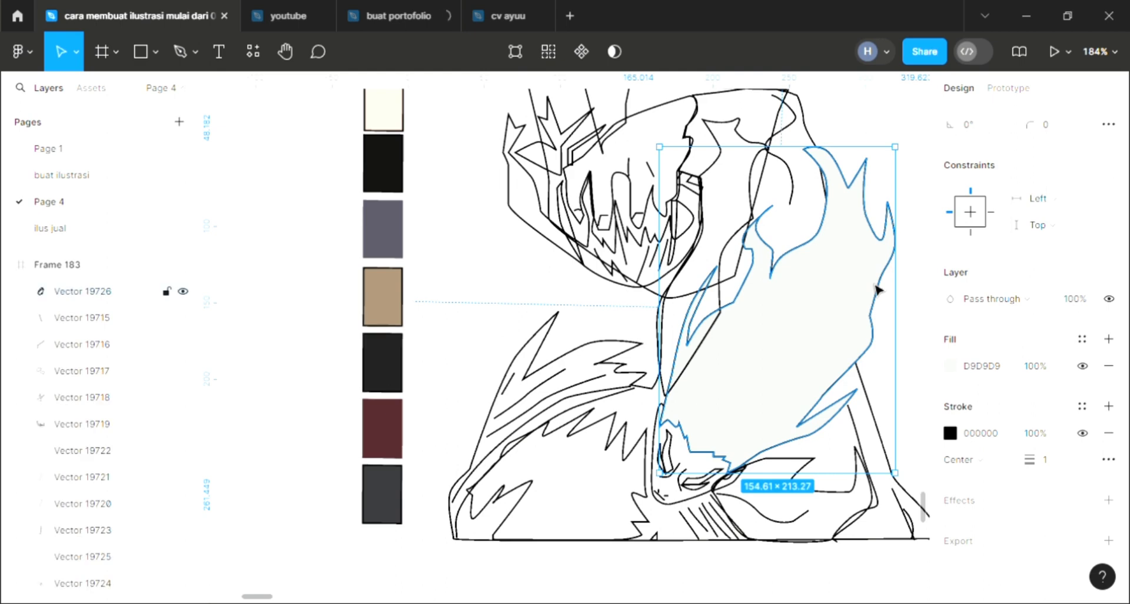
pyautogui.hotkey('ctrl', 'shift', 'z')
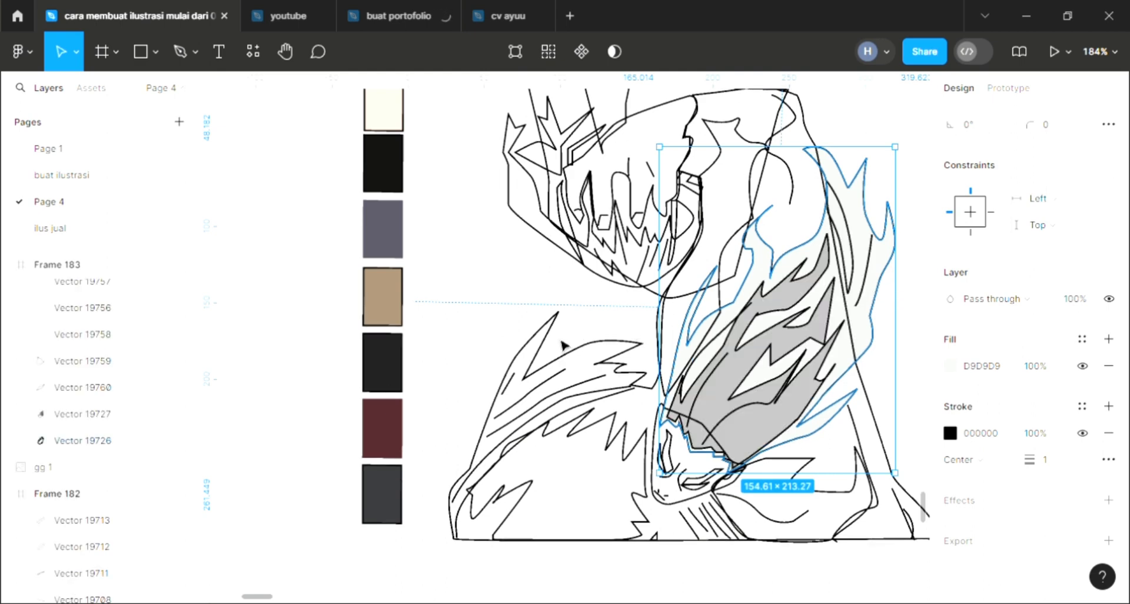
pyautogui.press('Escape')
# Step: Fill both eyebrow shapes on the small face with the gray sampled from the hair shading
pyautogui.hscroll(3, 726, 412)
pyautogui.scroll(-2, 726, 412)
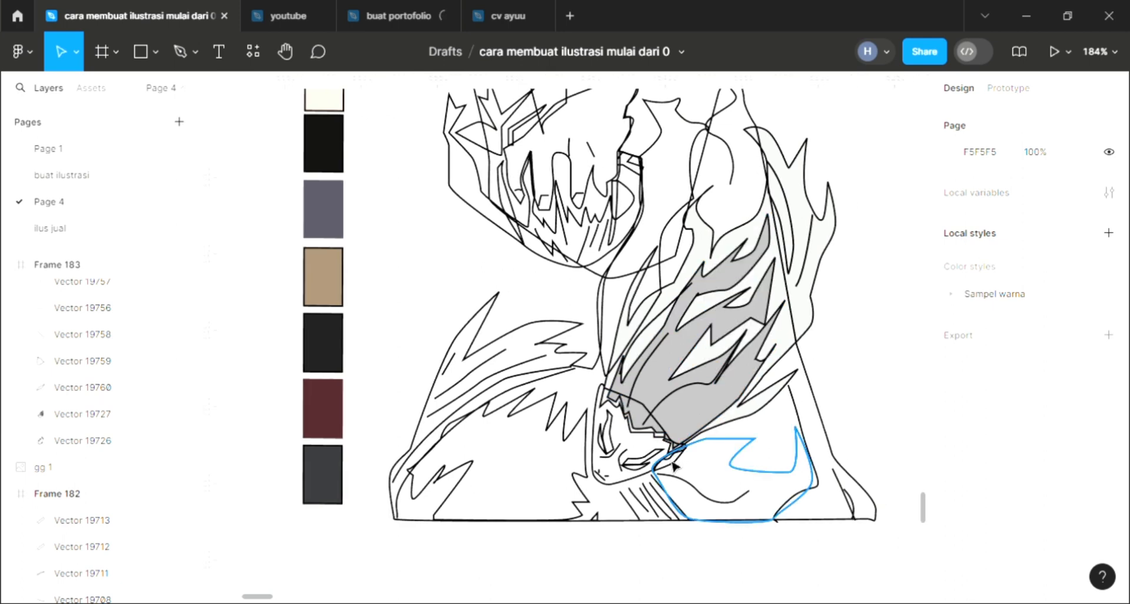
pyautogui.scroll(3, 671, 465)
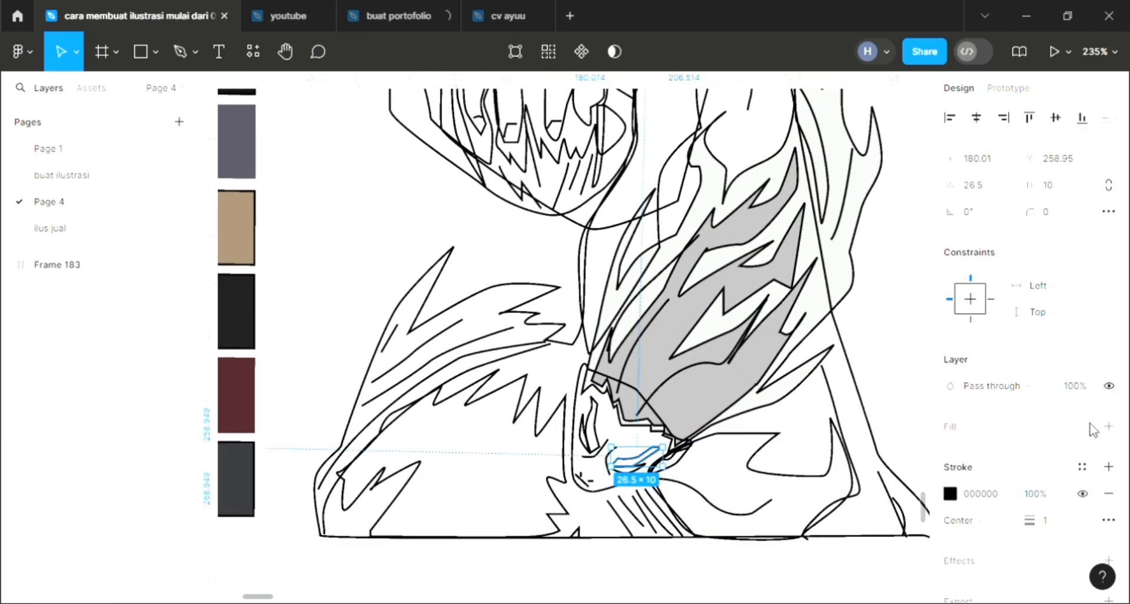
pyautogui.click(1109, 427)
pyautogui.press('i')
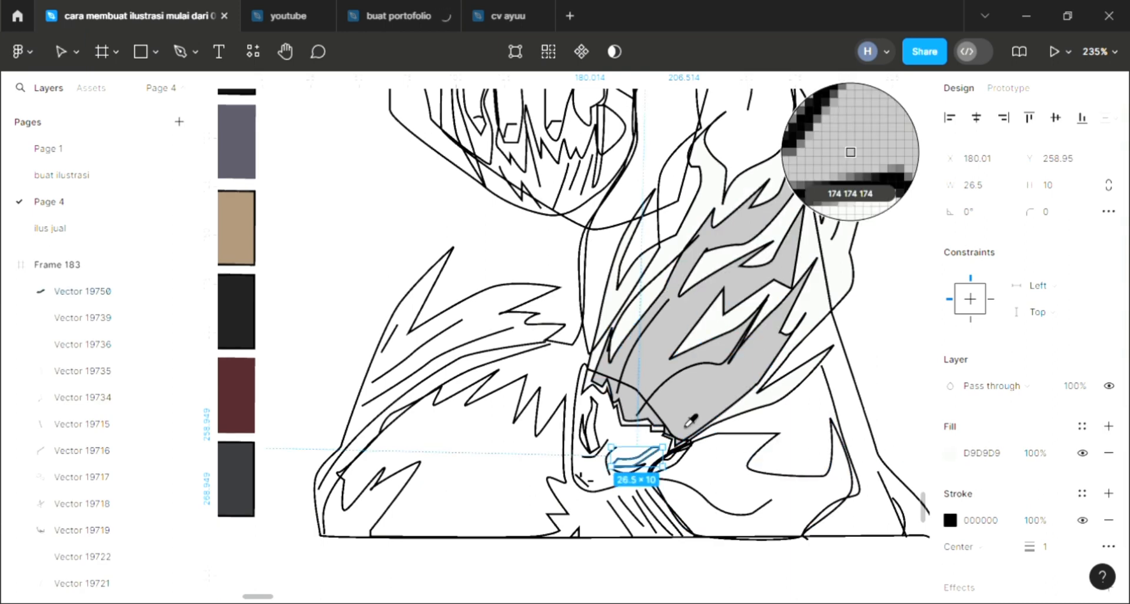
pyautogui.click(847, 154)
pyautogui.click(598, 438)
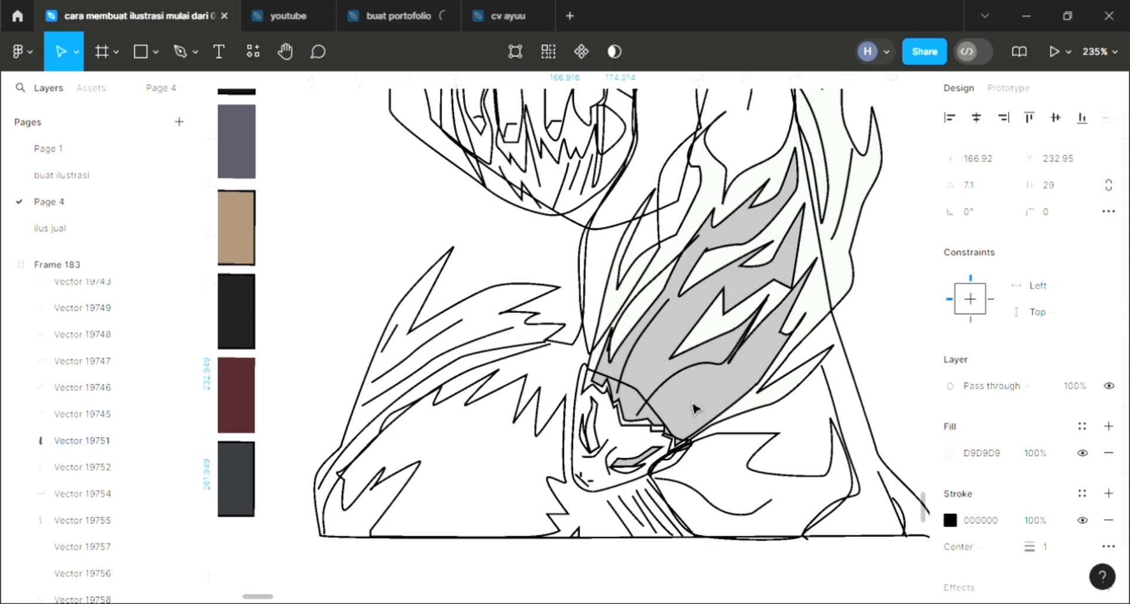
# Step: Fill the two narrow eye shapes next to the eyebrows with sampled white FFFFFF
pyautogui.click(630, 468)
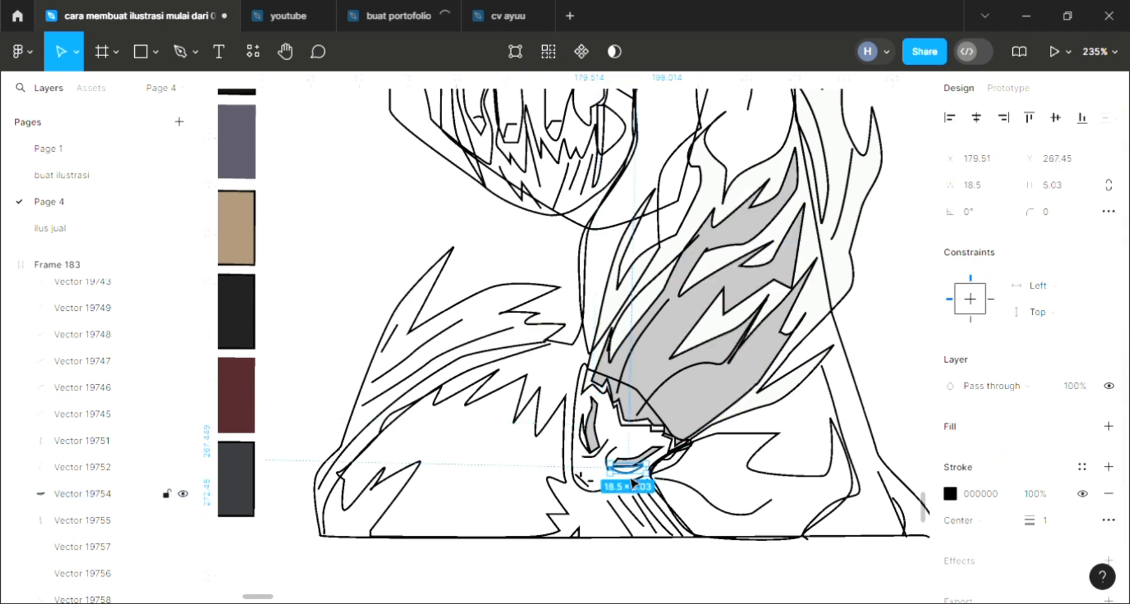
pyautogui.scroll(1, 749, 439)
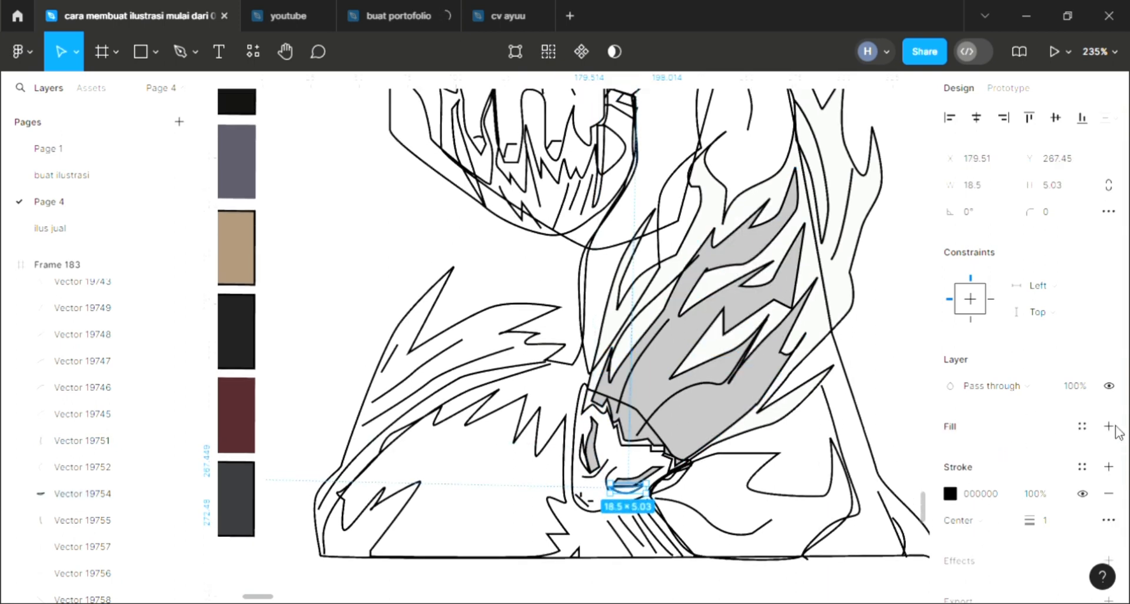
pyautogui.press('i')
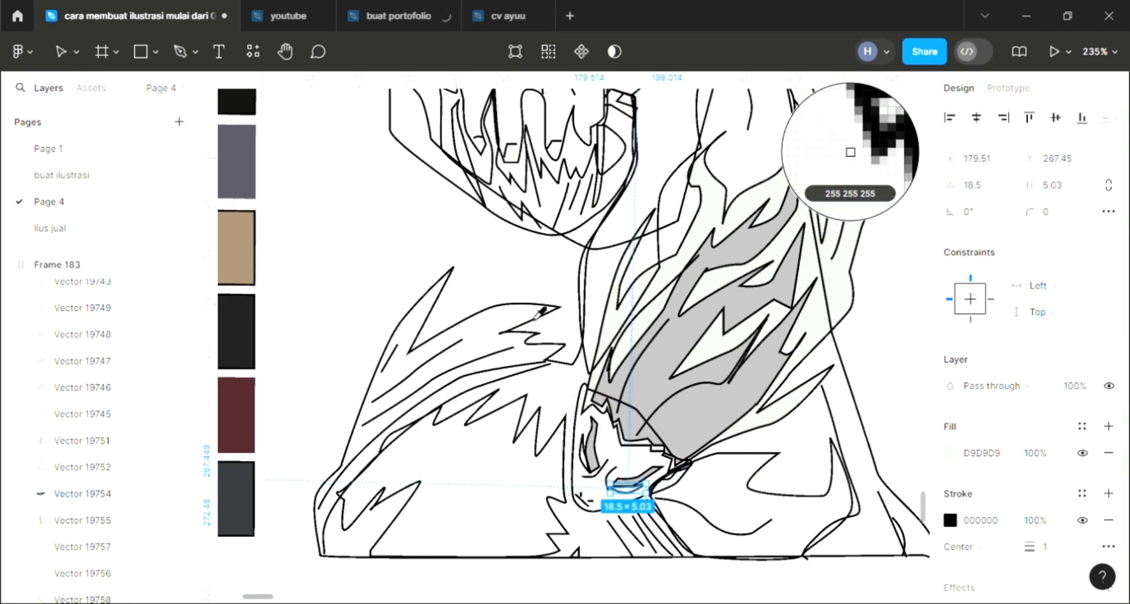
pyautogui.press('Escape')
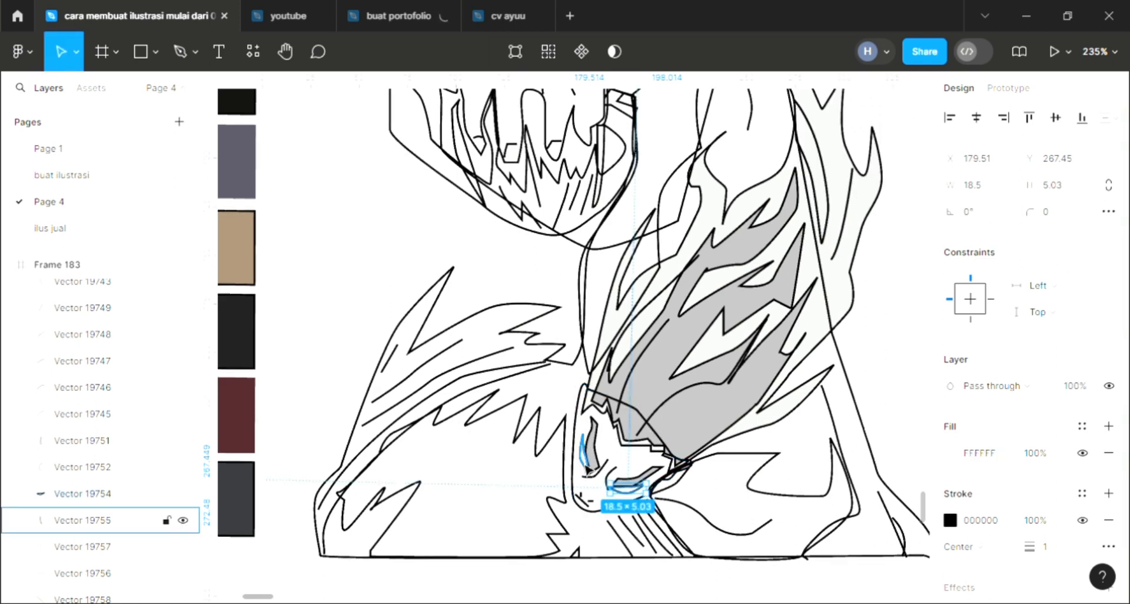
pyautogui.click(585, 452)
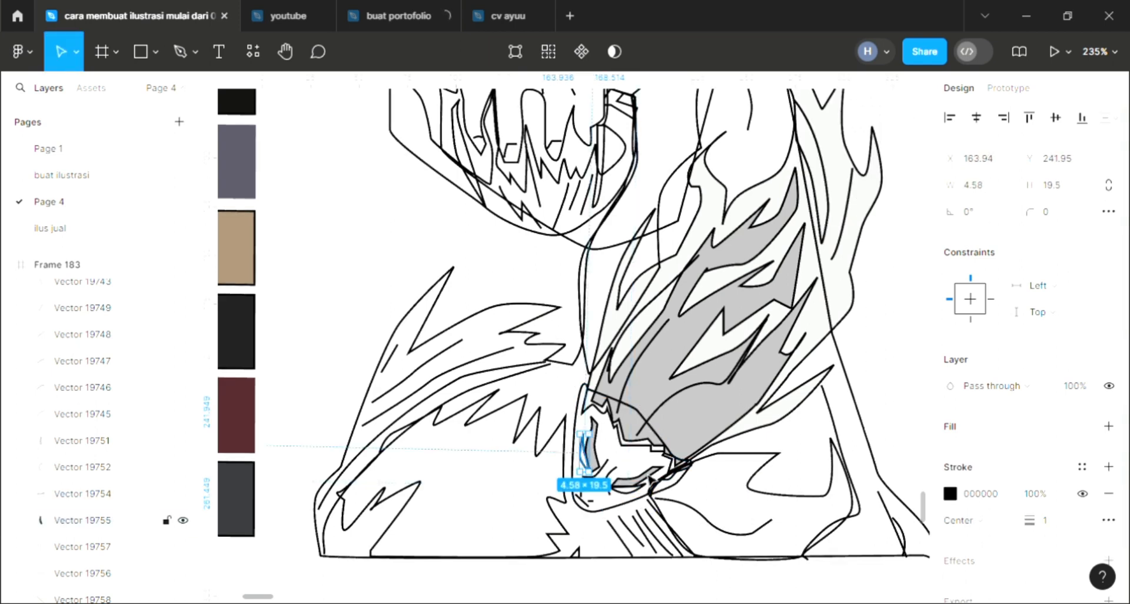
pyautogui.click(1109, 427)
pyautogui.press('i')
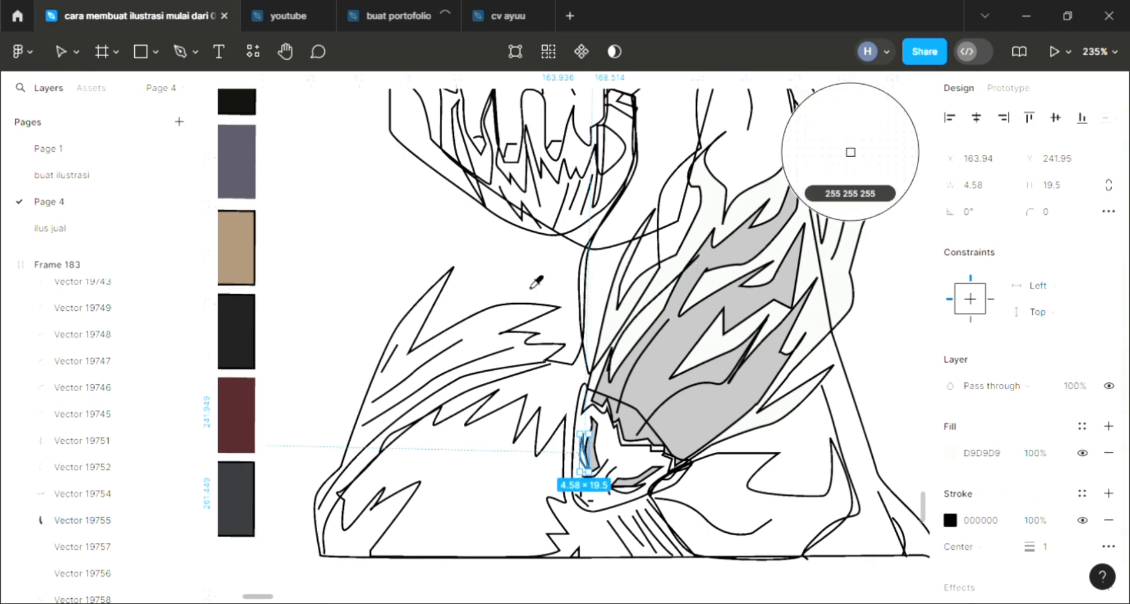
pyautogui.press('Escape')
# Step: Fill the face outline with skin tone F0D2C3 and send it behind the hair
pyautogui.click(648, 421)
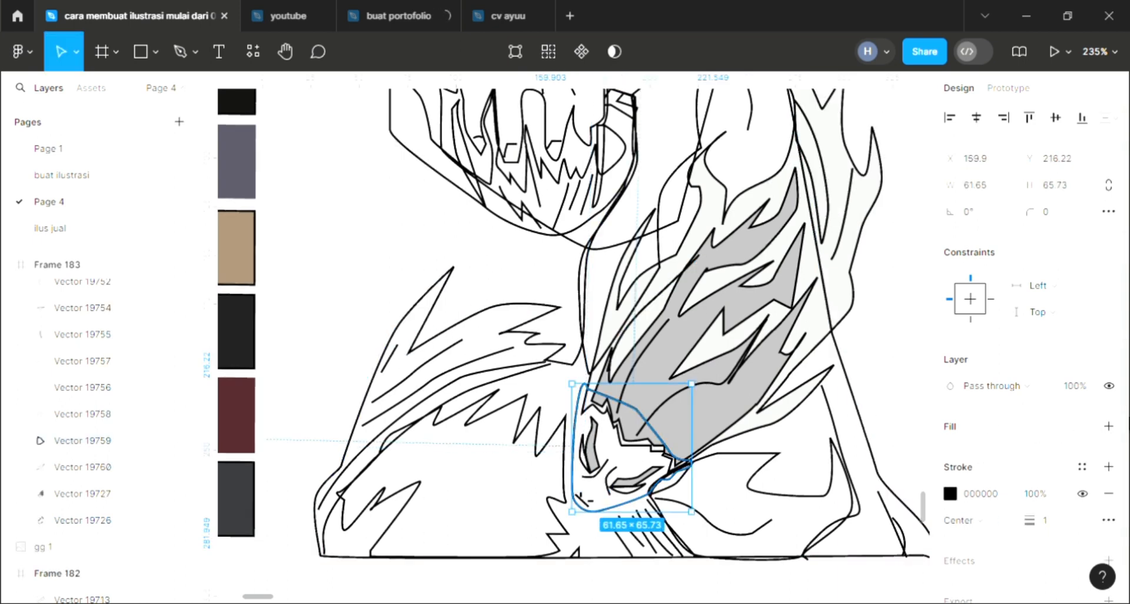
pyautogui.scroll(-1, 1124, 425)
pyautogui.scroll(1, 534, 360)
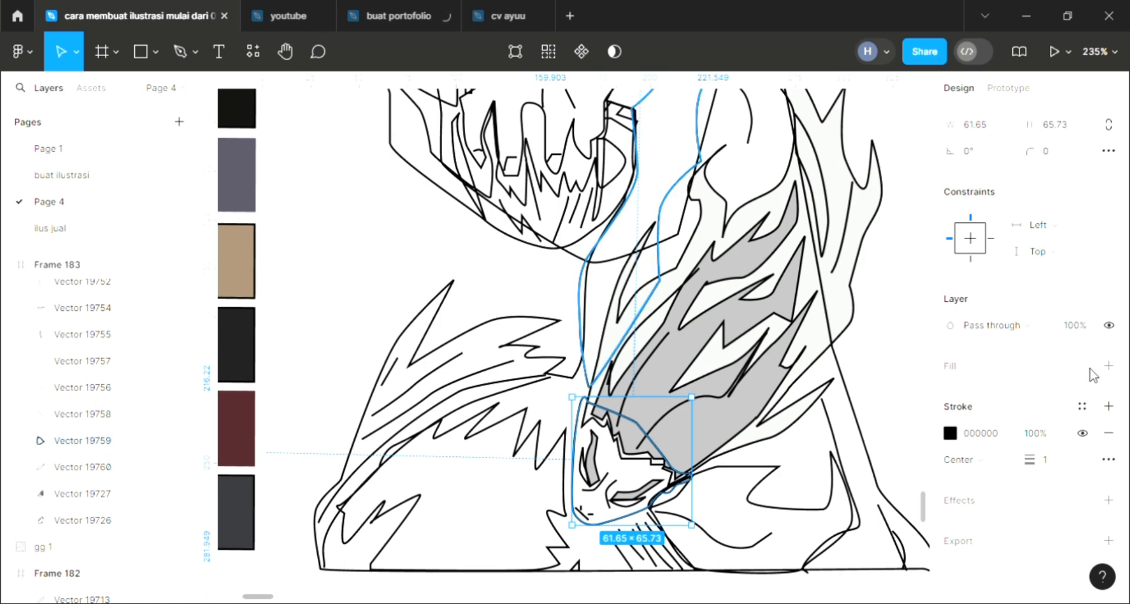
pyautogui.click(1109, 367)
pyautogui.scroll(3, 851, 152)
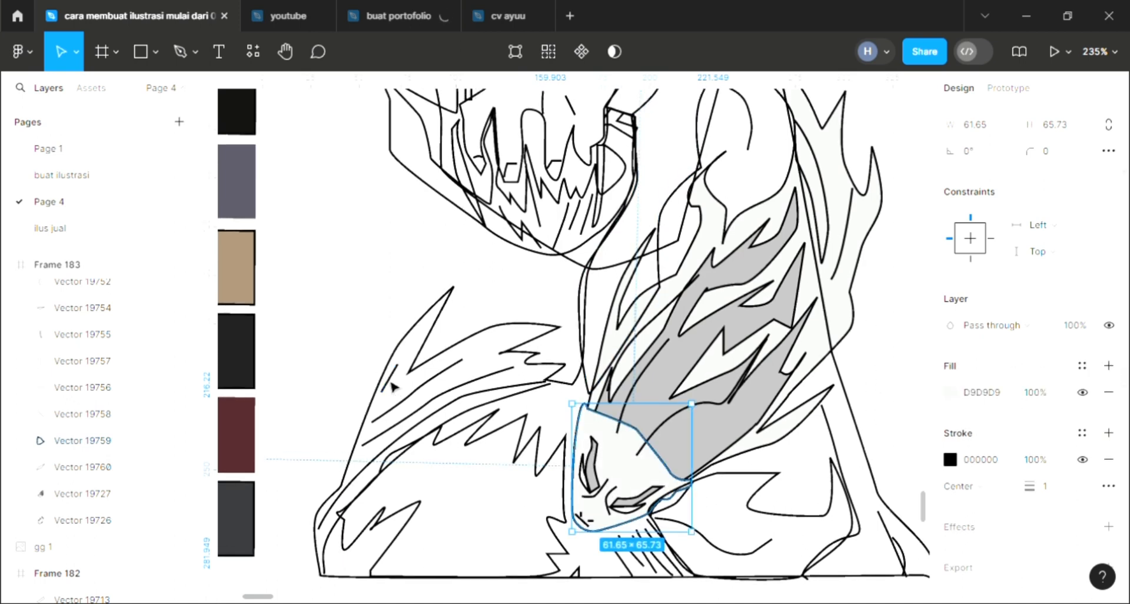
pyautogui.press('i')
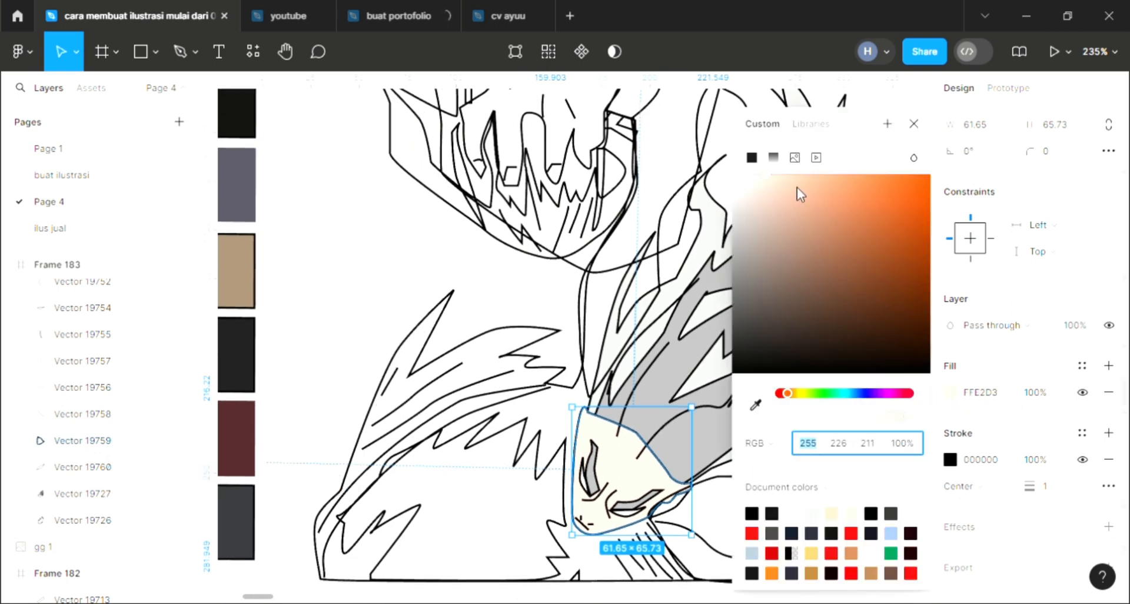
pyautogui.click(769, 186)
pyautogui.press('Escape')
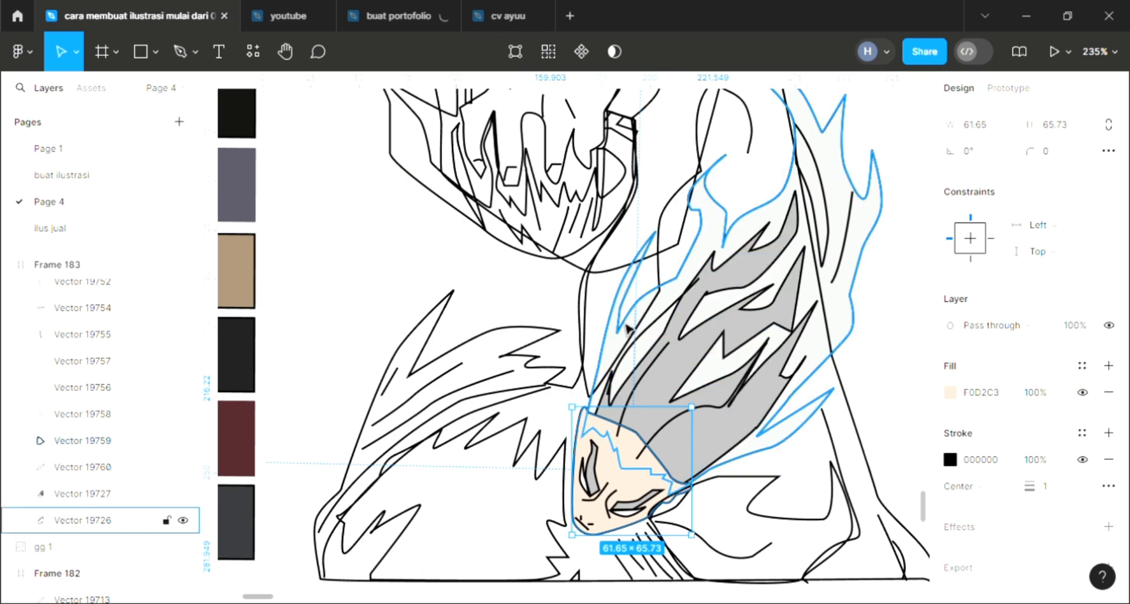
pyautogui.press('[')
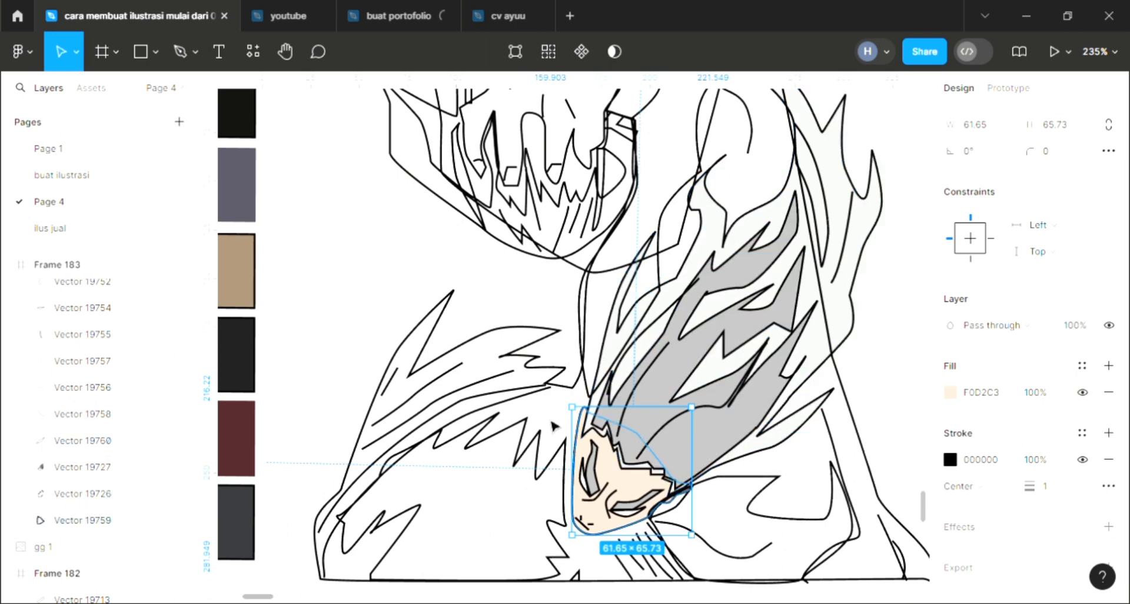
pyautogui.click(557, 464)
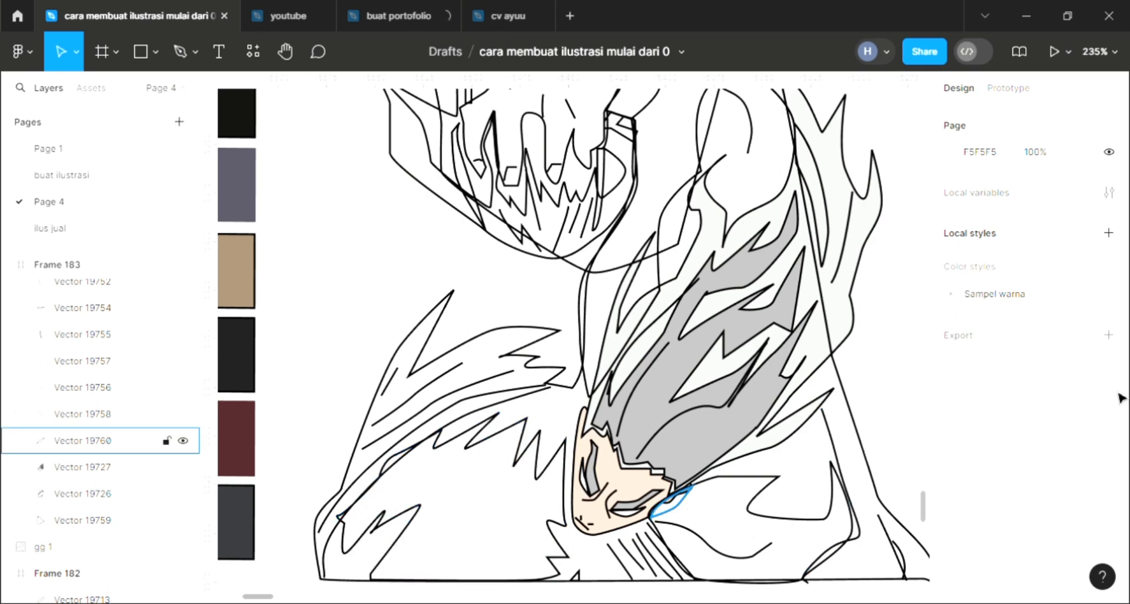
# Step: Fill the ear beside the face with the face's F0D2C3 skin tone and place it behind the face
pyautogui.click(1109, 426)
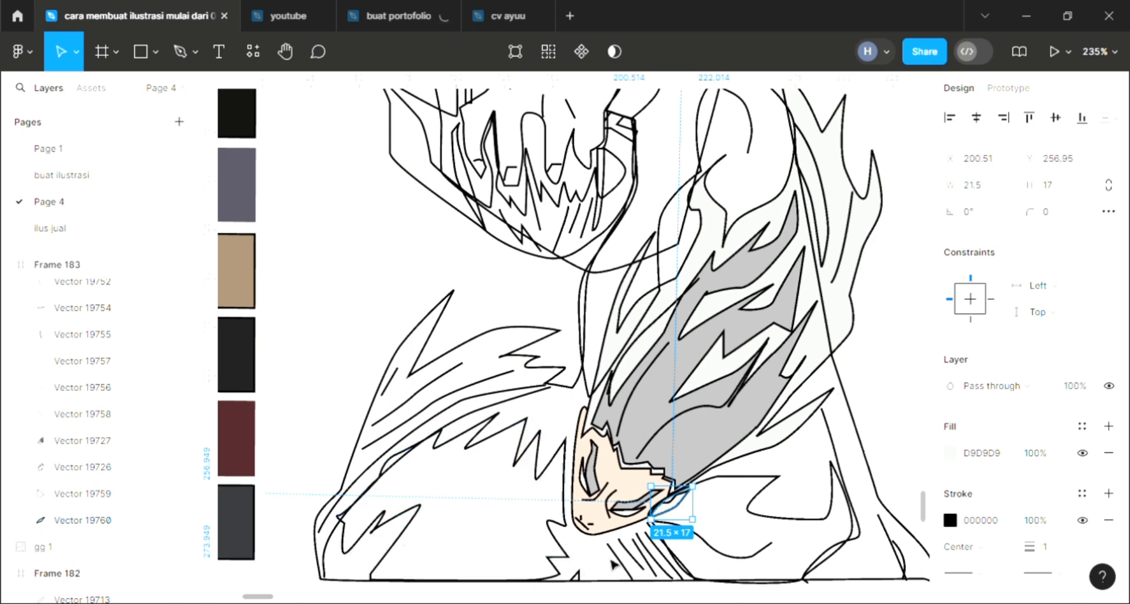
pyautogui.press('i')
pyautogui.click(579, 428)
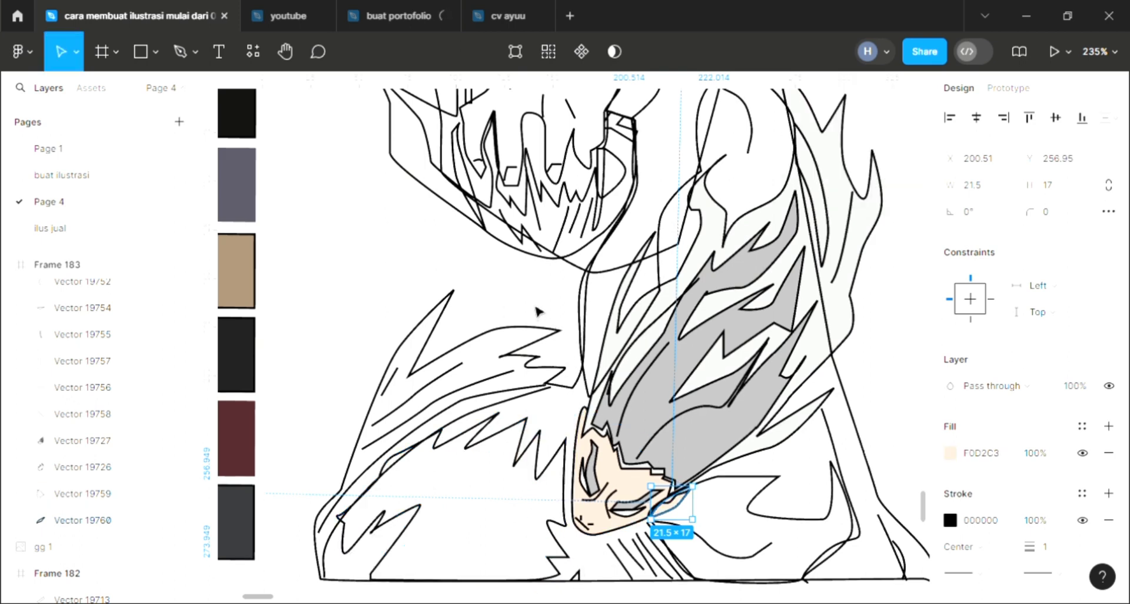
pyautogui.click(536, 312)
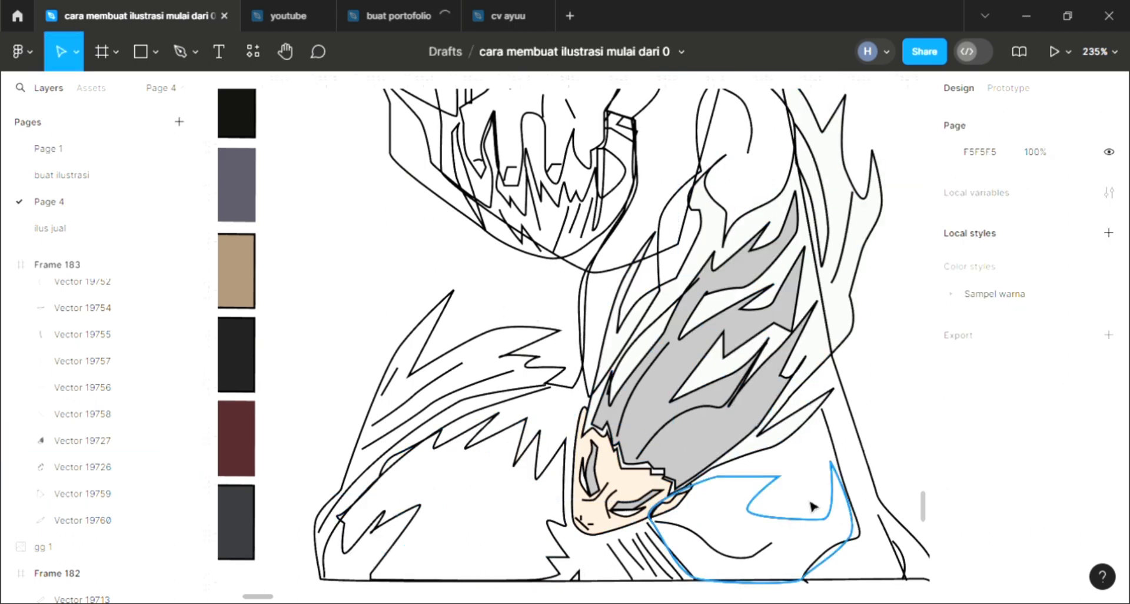
# Step: Fill the tall narrow shape above the small face with the black swatch color and lighten it to 413F3F
pyautogui.scroll(-2, 827, 513)
pyautogui.hscroll(1, 795, 502)
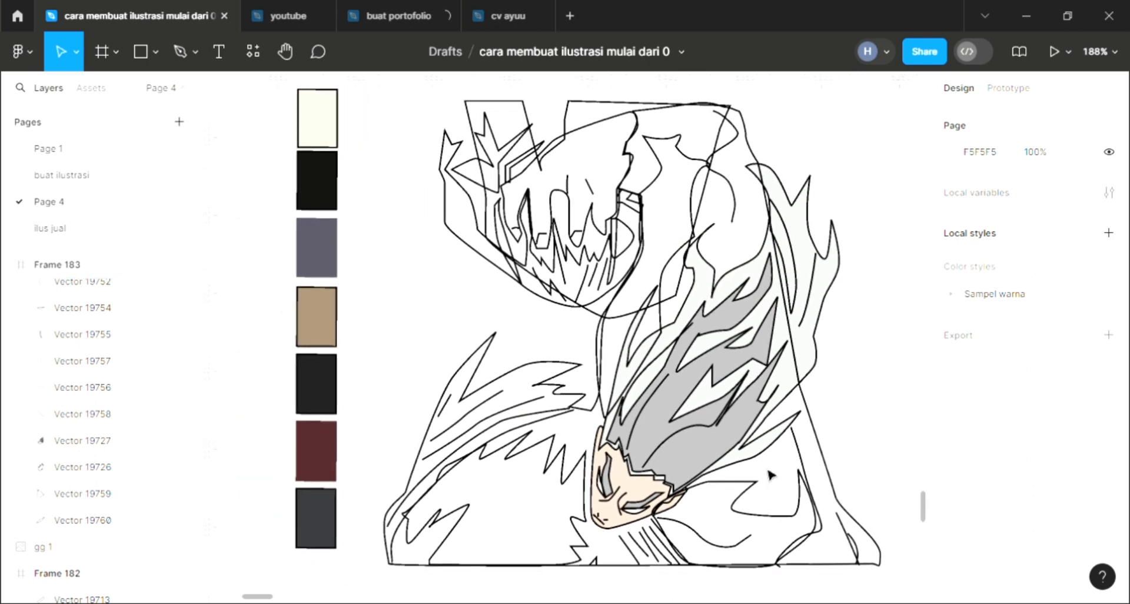
pyautogui.scroll(1, 770, 475)
pyautogui.hscroll(1, 721, 374)
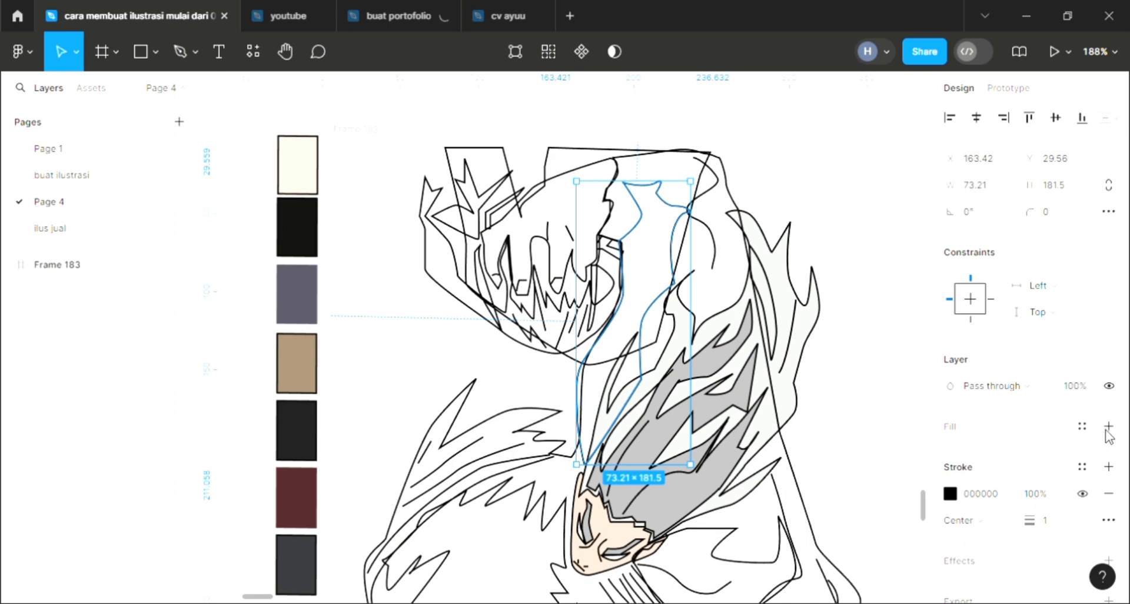
pyautogui.click(1108, 428)
pyautogui.scroll(-2, 489, 429)
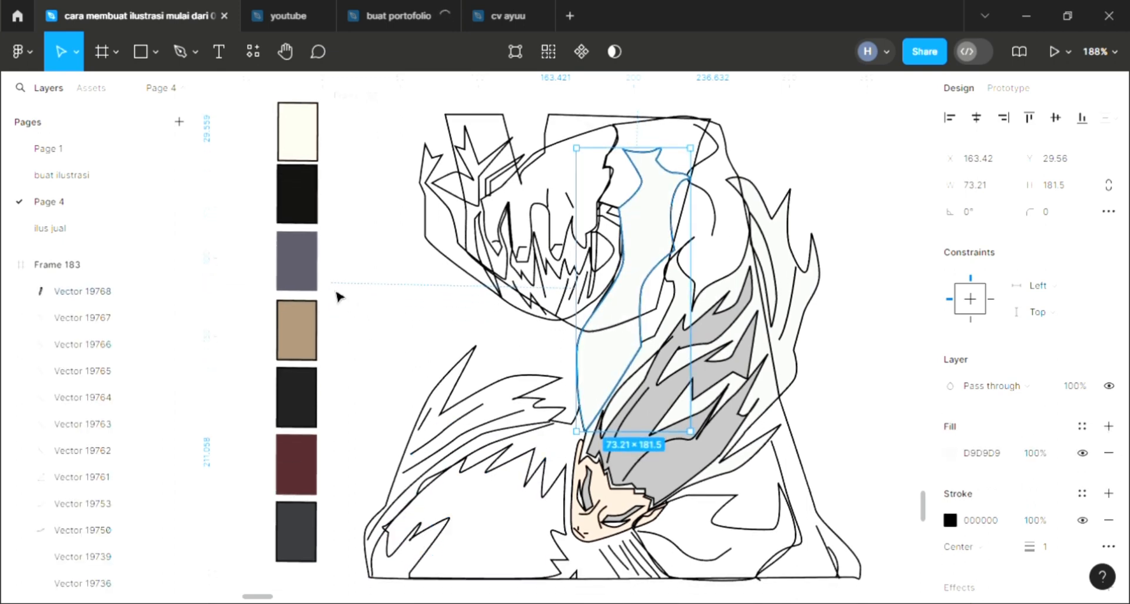
pyautogui.press('i')
pyautogui.click(300, 203)
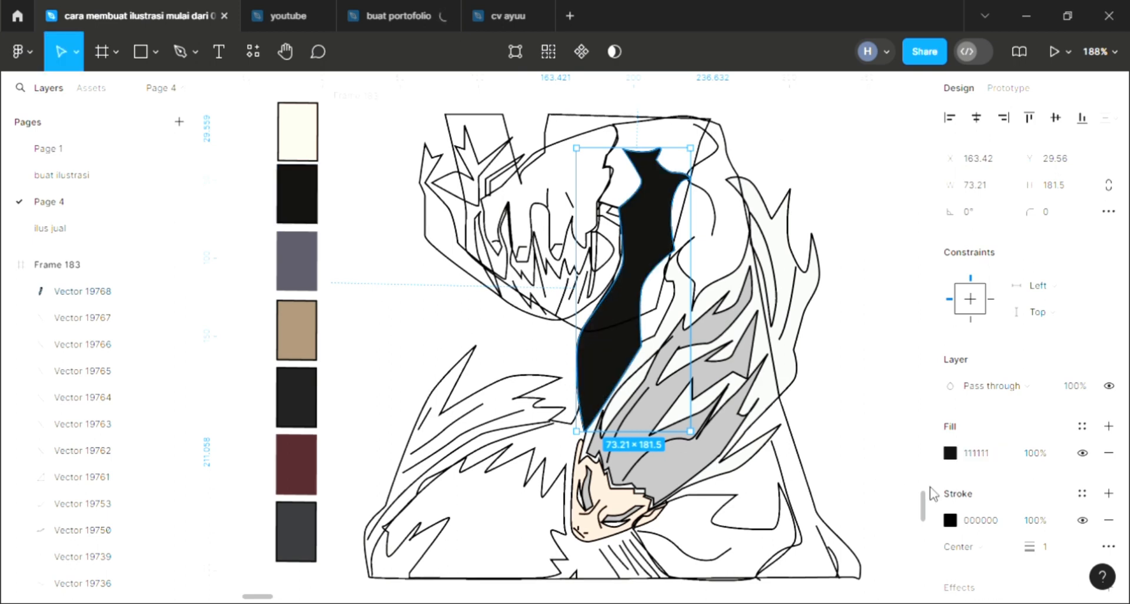
pyautogui.click(950, 453)
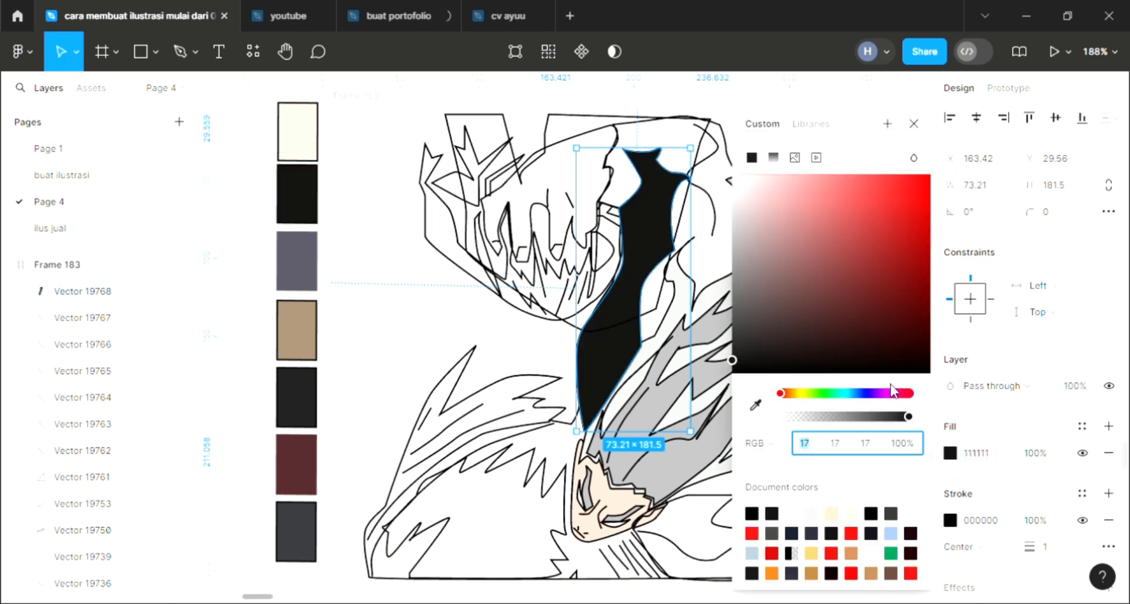
pyautogui.click(739, 325)
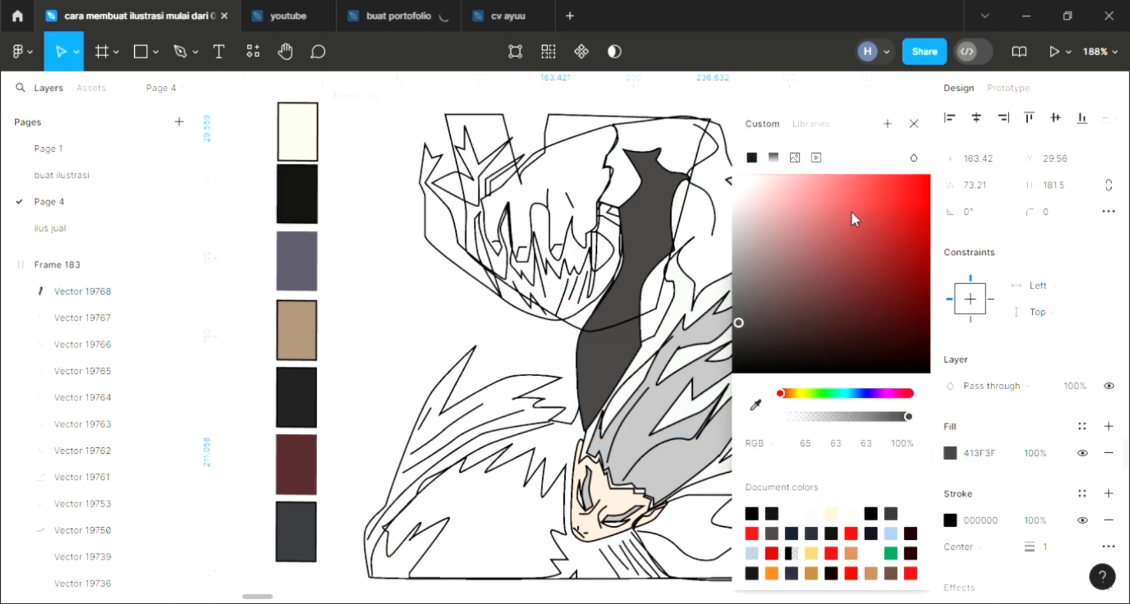
pyautogui.press('Escape')
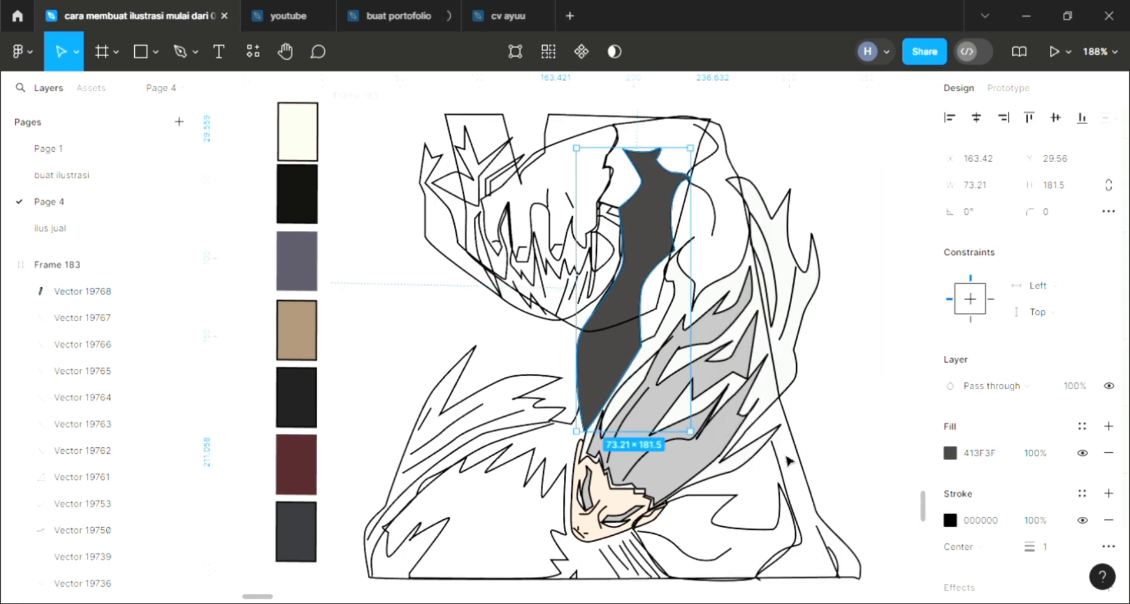
# Step: Fill the curved garment shape beside the ear with the sampled dark gray 413F3F and send it to the back
pyautogui.click(761, 537)
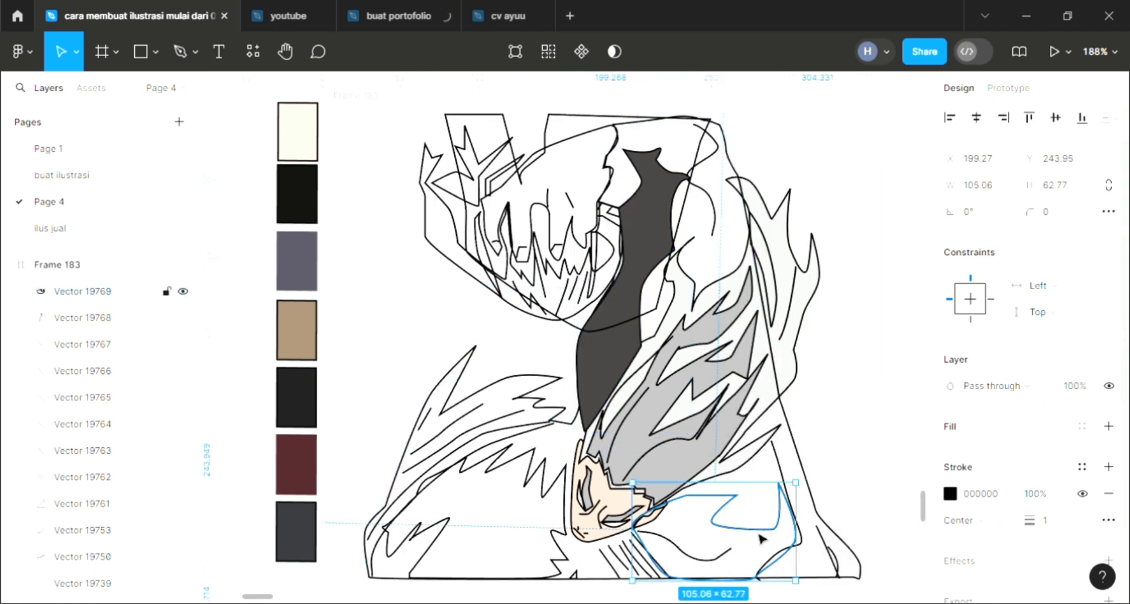
pyautogui.click(1110, 427)
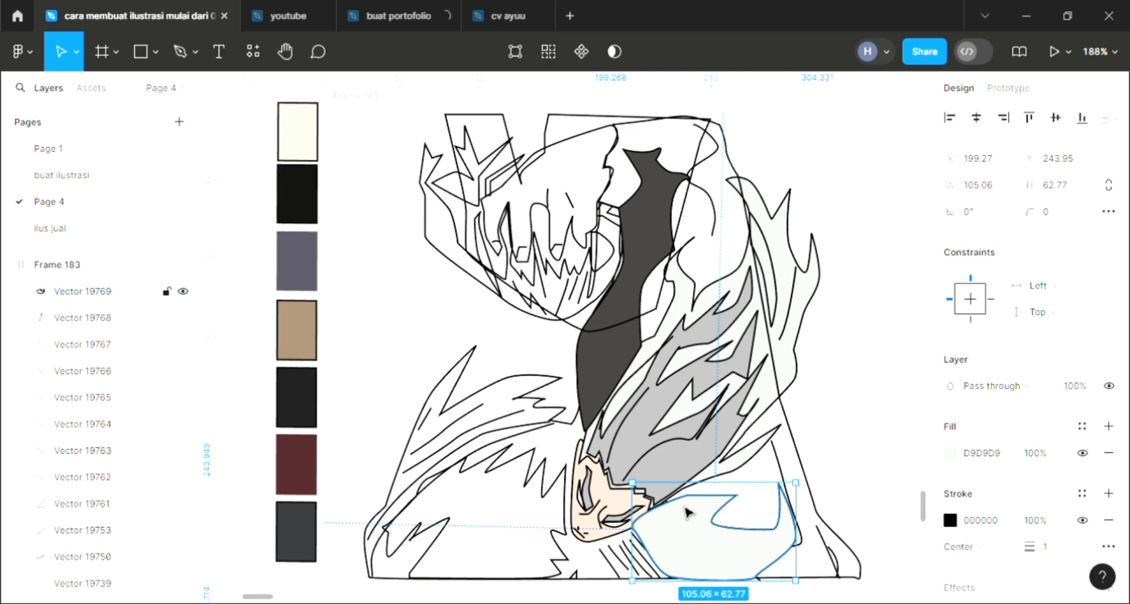
pyautogui.press('[')
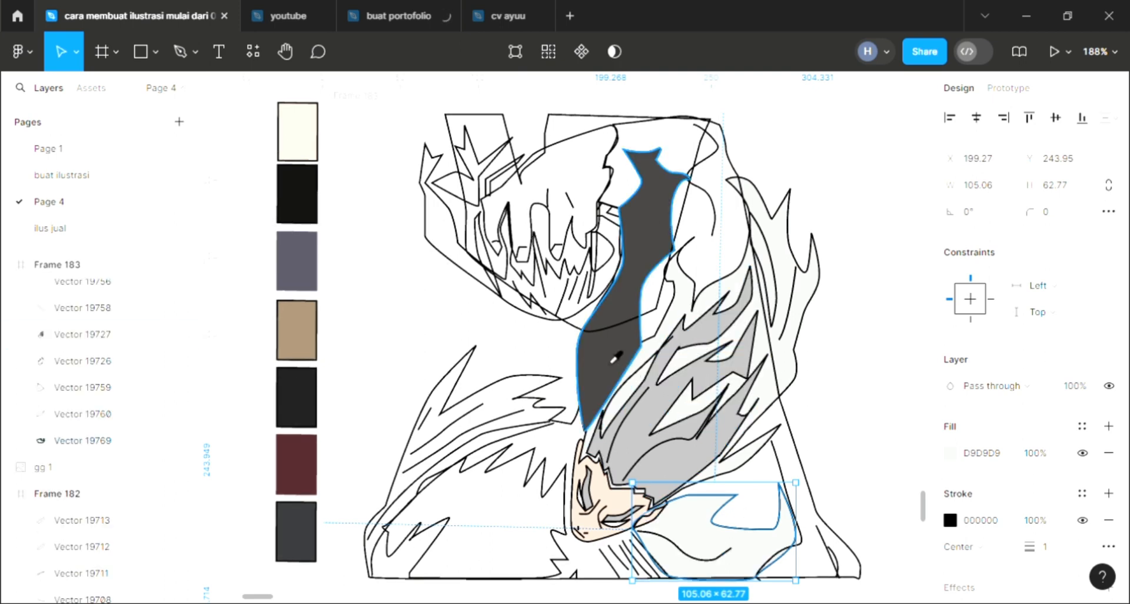
pyautogui.press('i')
pyautogui.click(605, 378)
# Step: Send the tall dark gray shape above the face to the back, behind the hair
pyautogui.click(602, 379)
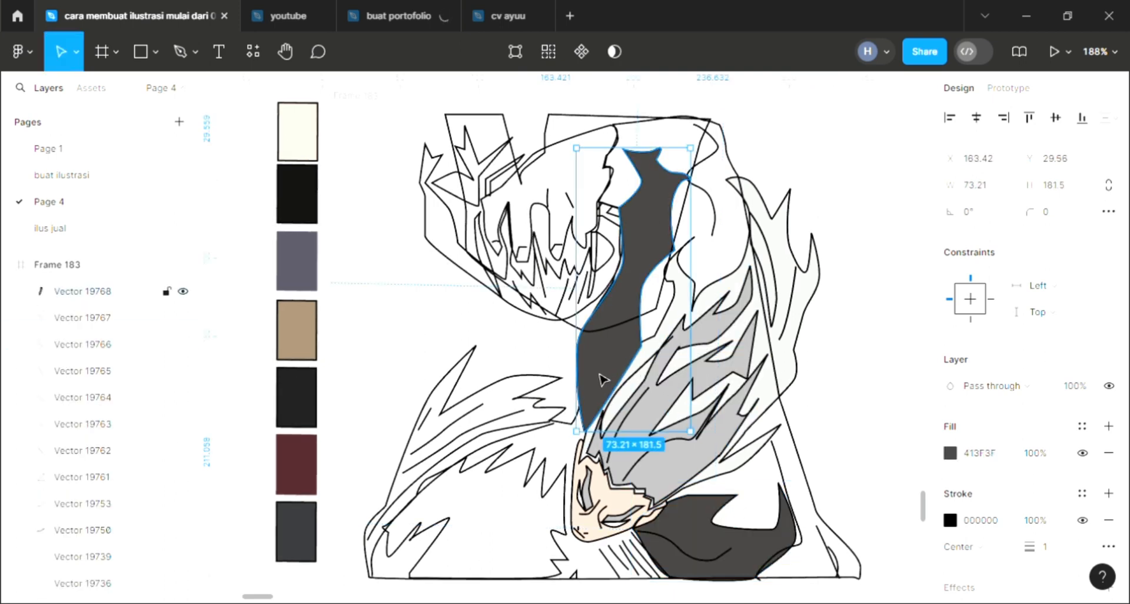
pyautogui.press('[')
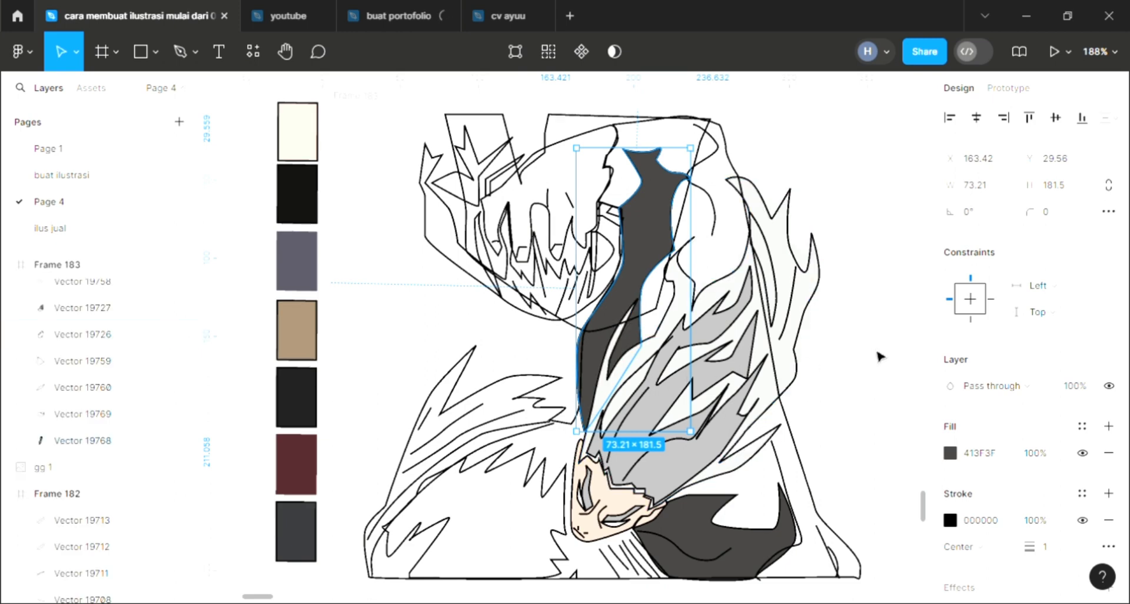
pyautogui.click(873, 380)
# Step: Fill the large jagged shape on the other side of the face with the sampled dark gray 413F3F
pyautogui.scroll(-2, 867, 393)
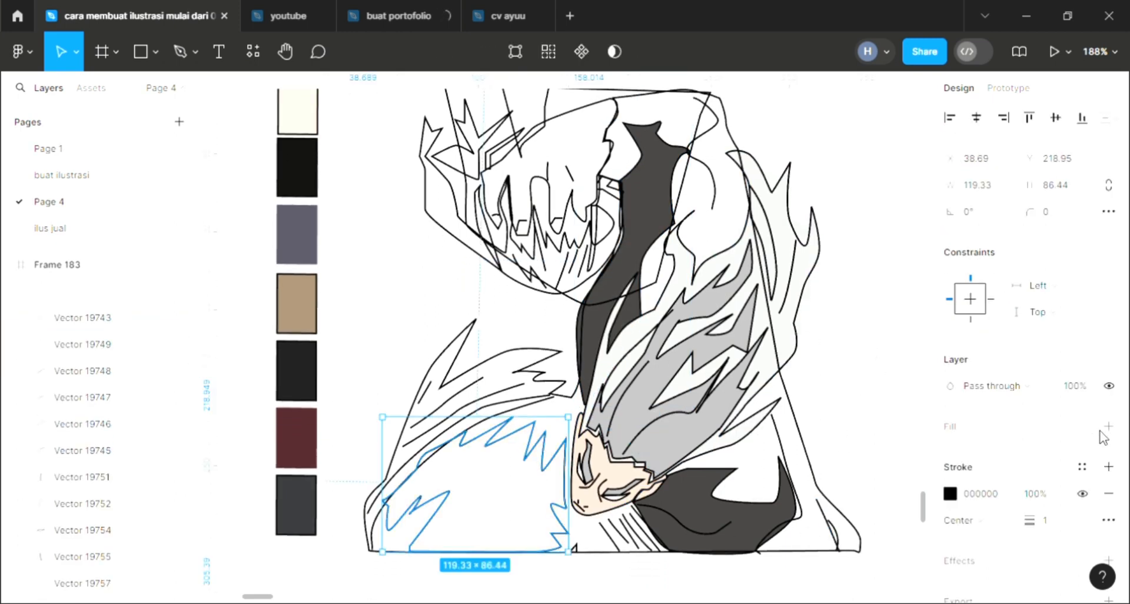
pyautogui.click(1107, 427)
pyautogui.press('i')
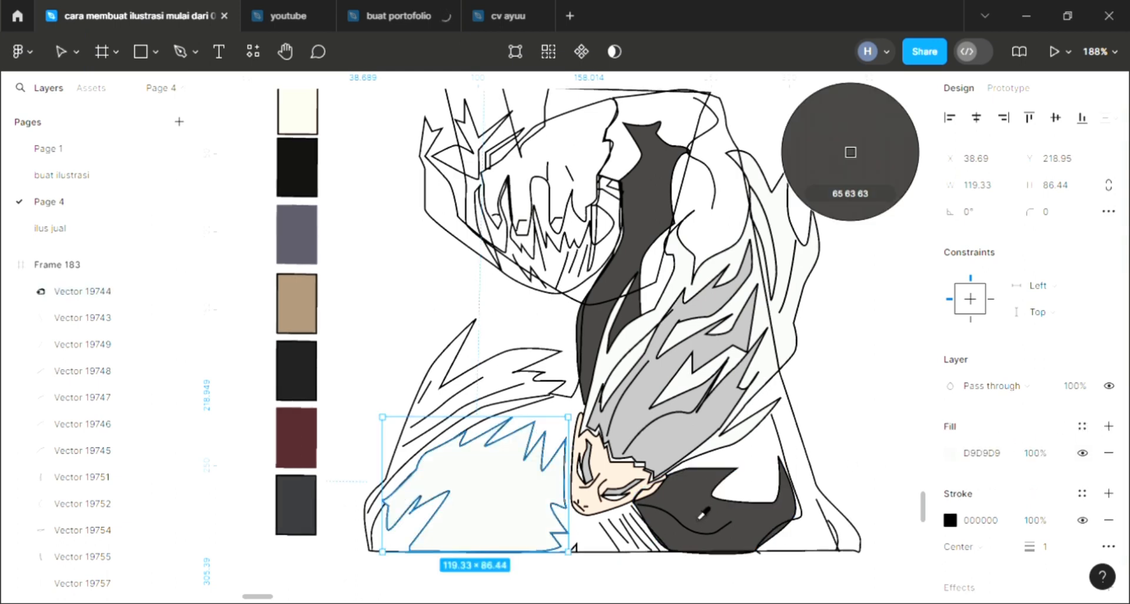
pyautogui.click(701, 512)
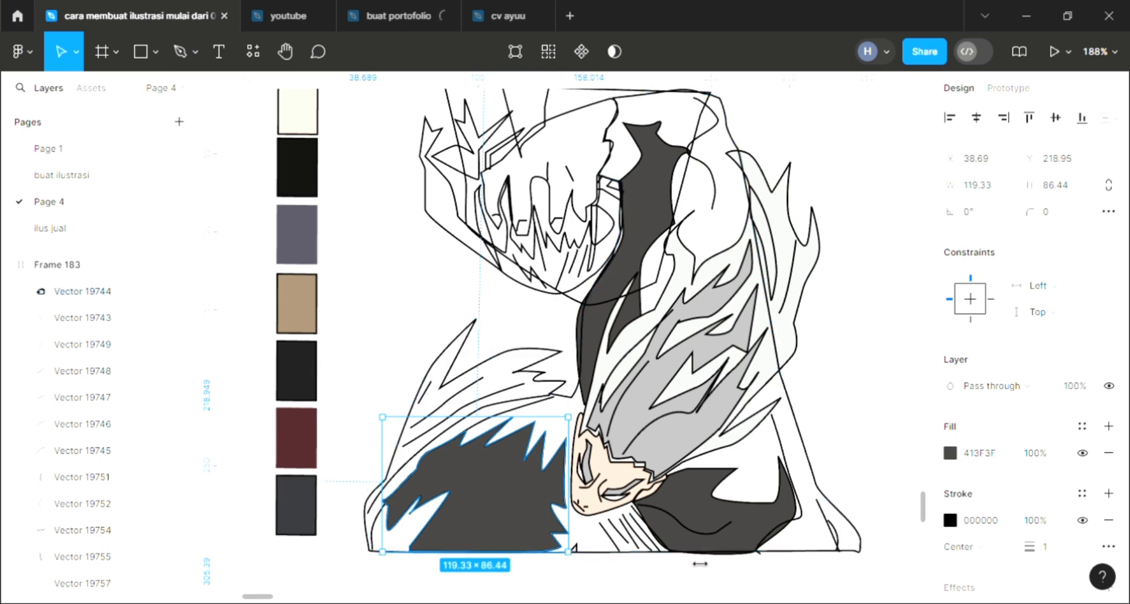
# Step: Fill the tiny triangle at the illustration's lower edge below the face with sampled white FFFFFF
pyautogui.click(579, 552)
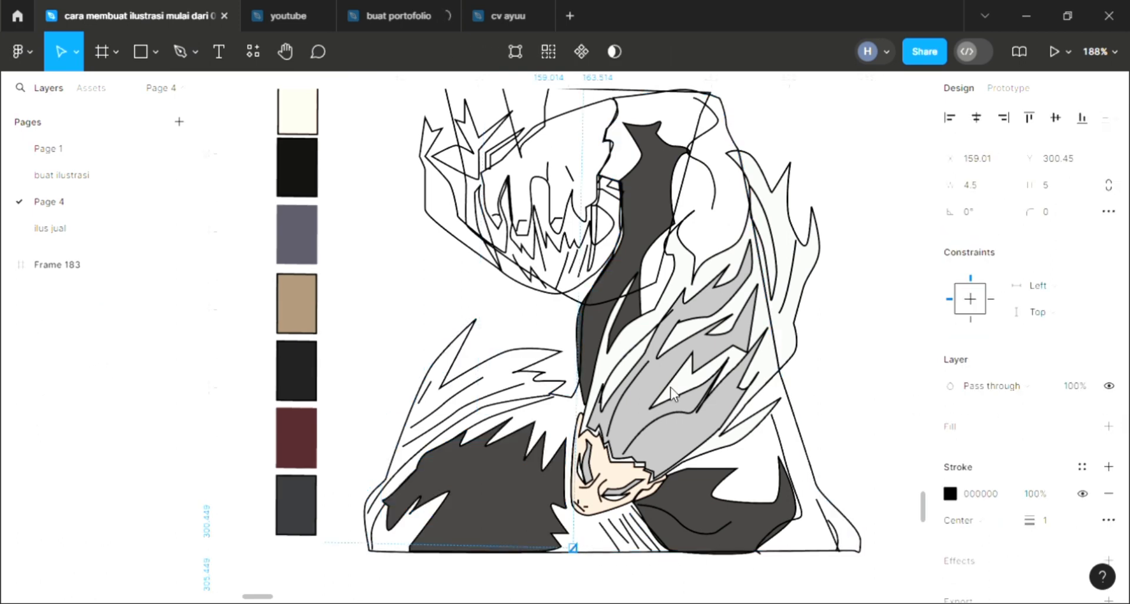
pyautogui.press('i')
pyautogui.click(536, 333)
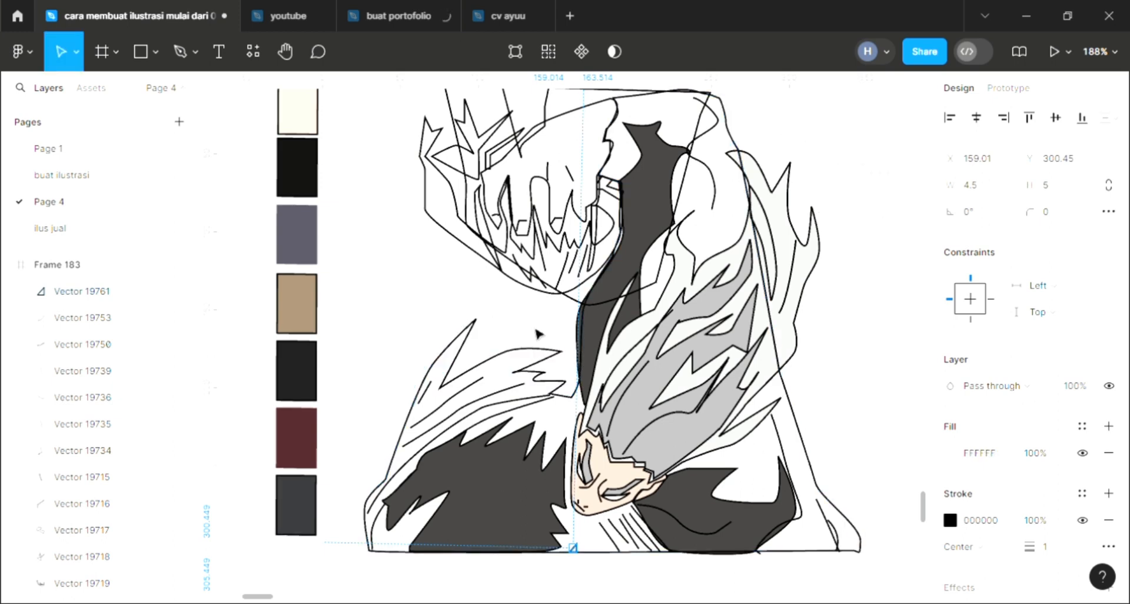
pyautogui.press('Escape')
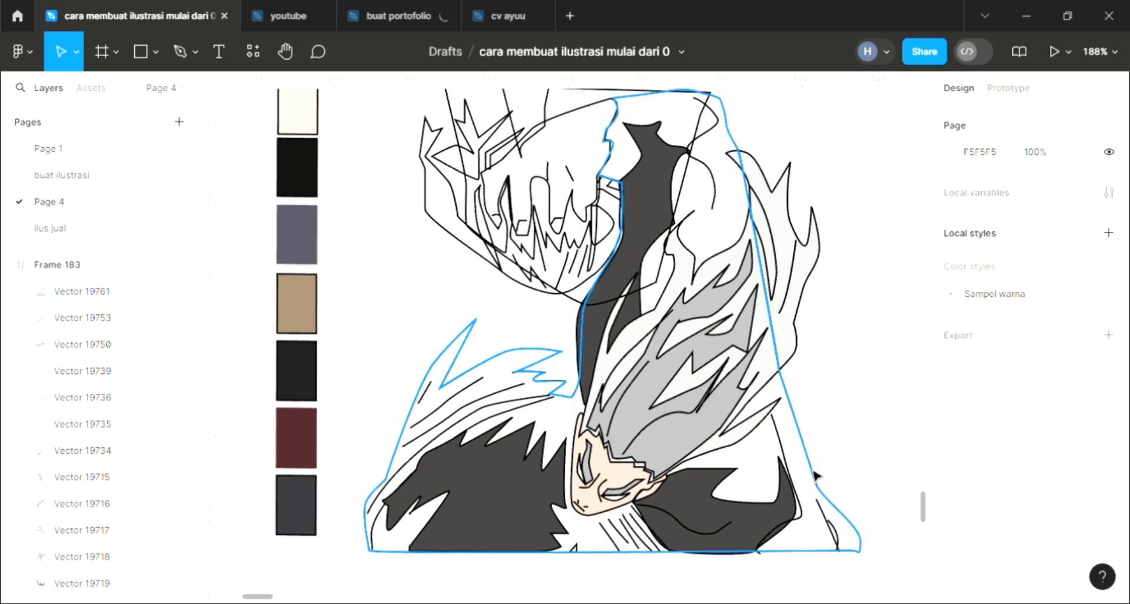
# Step: Fill the large cloak outline with the gray-purple swatch color 545260 and send it behind all other shapes
pyautogui.click(815, 473)
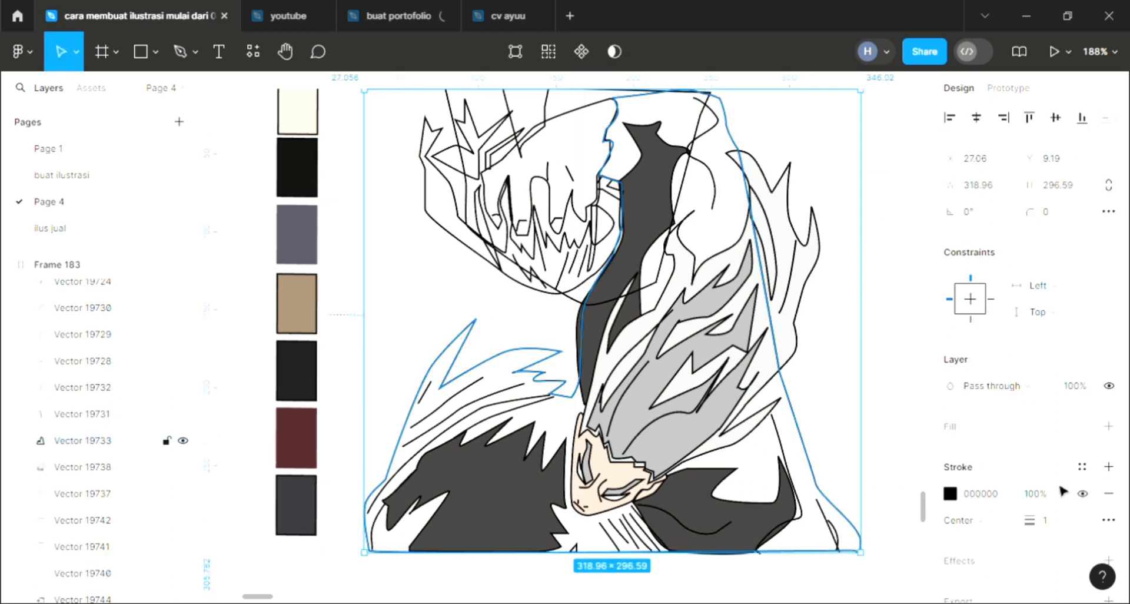
pyautogui.click(1109, 426)
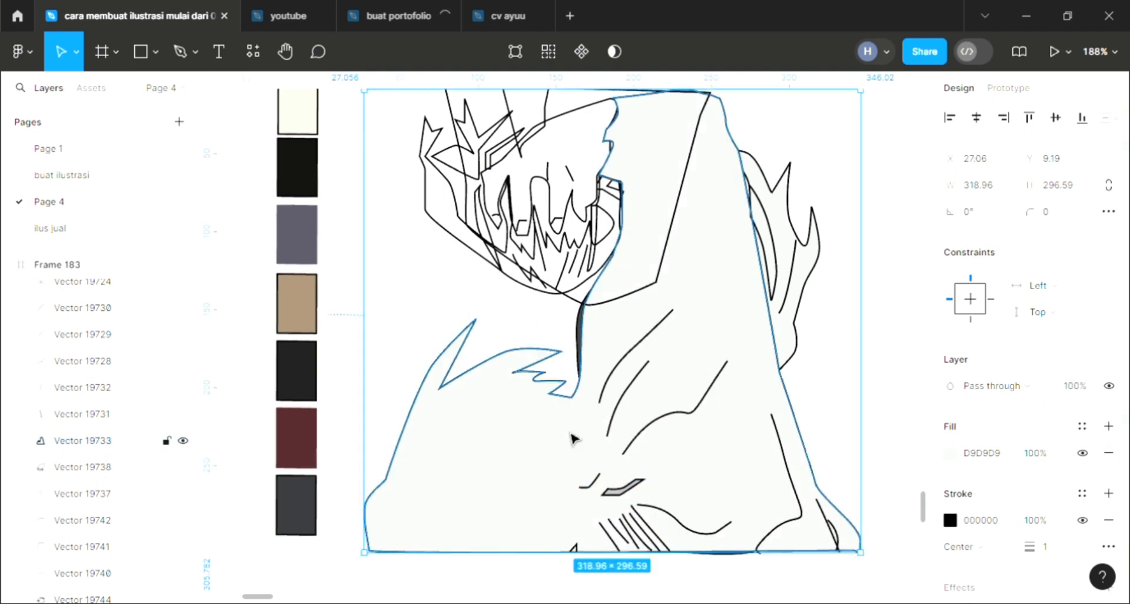
pyautogui.press('[')
pyautogui.scroll(2, 571, 439)
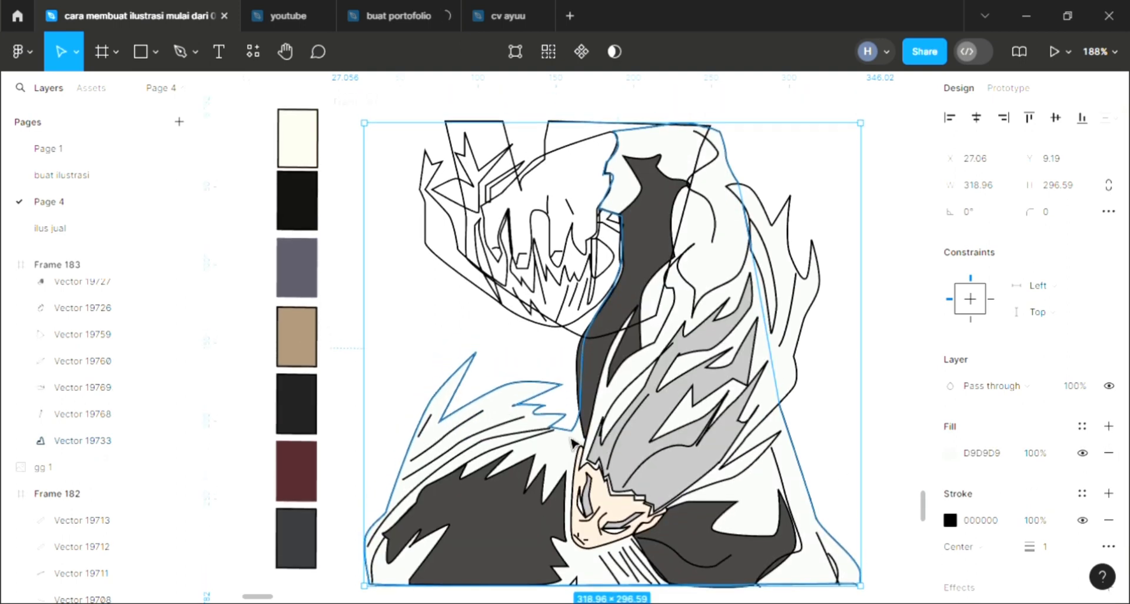
pyautogui.click(299, 278)
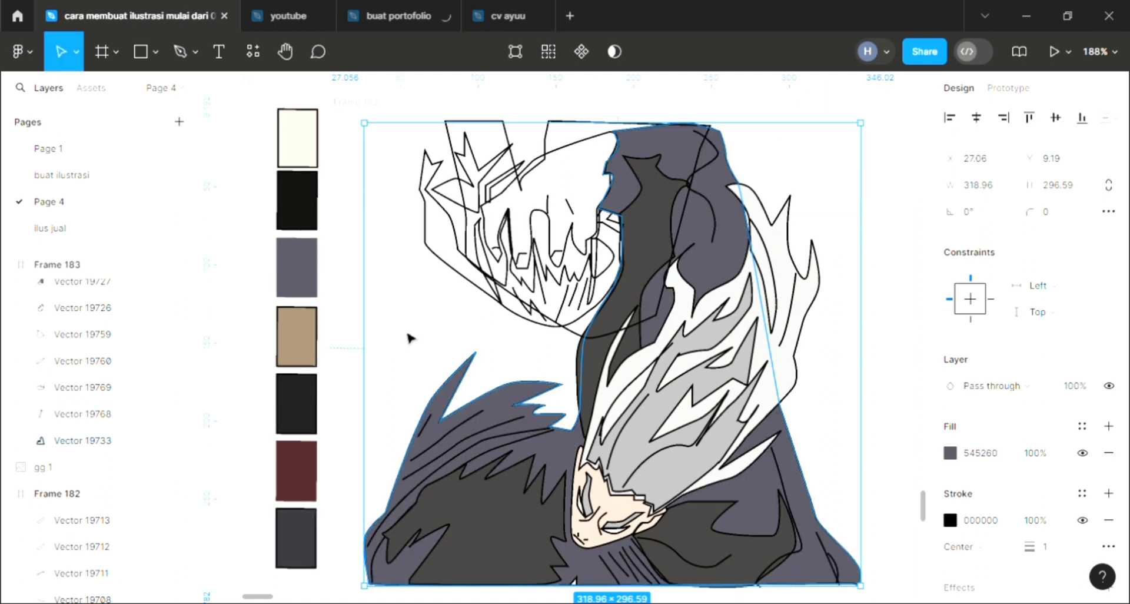
pyautogui.press('Escape')
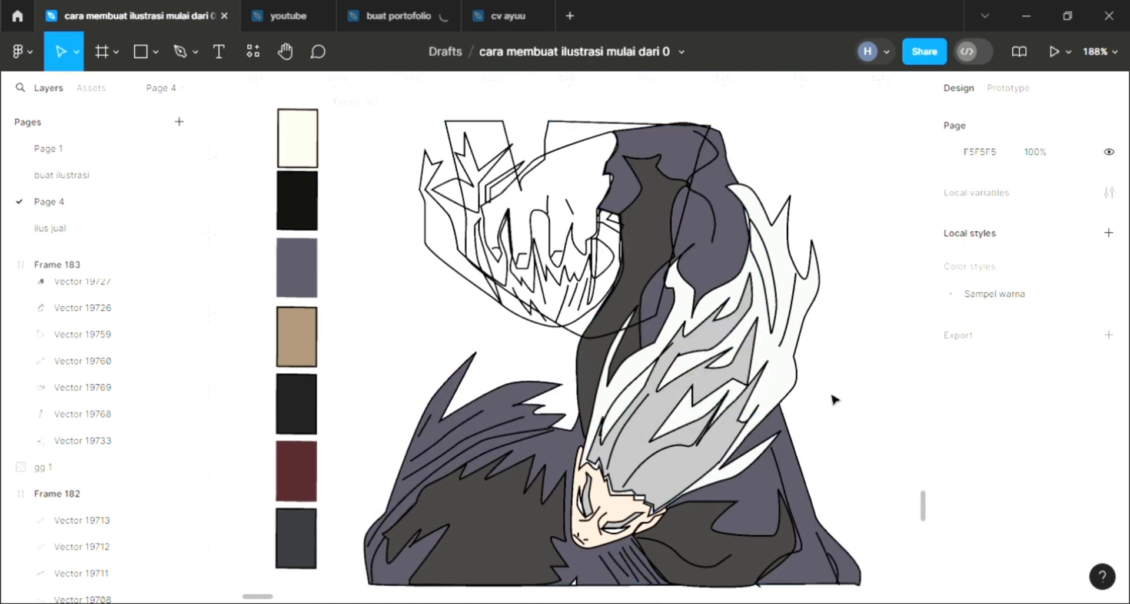
# Step: Recolor the large cloak shape to the brighter muted blue 616888
pyautogui.scroll(1, 830, 403)
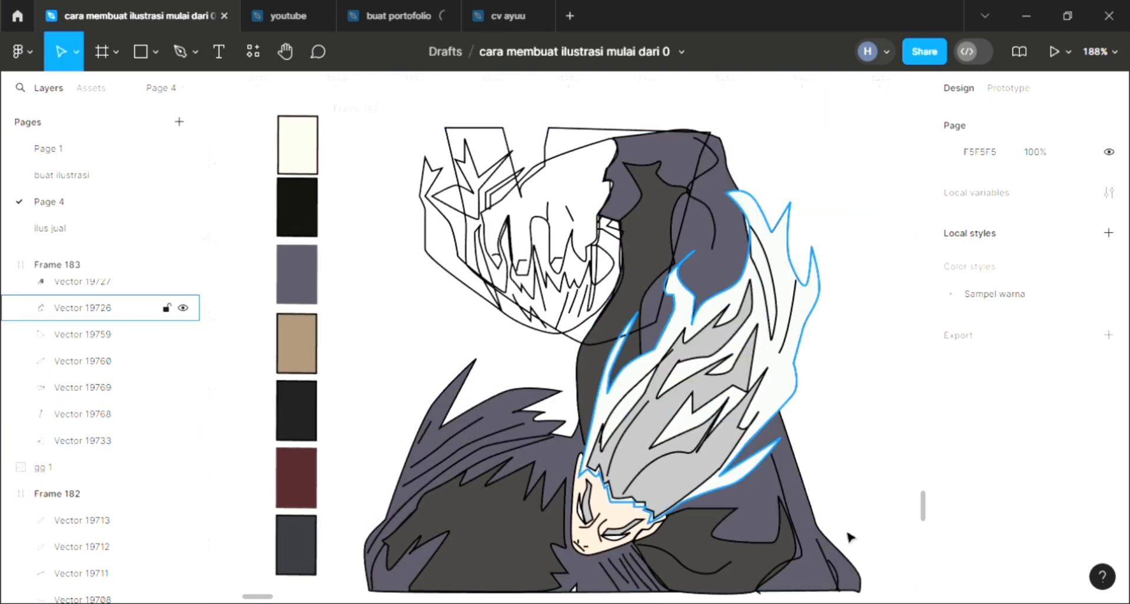
pyautogui.scroll(3, 809, 542)
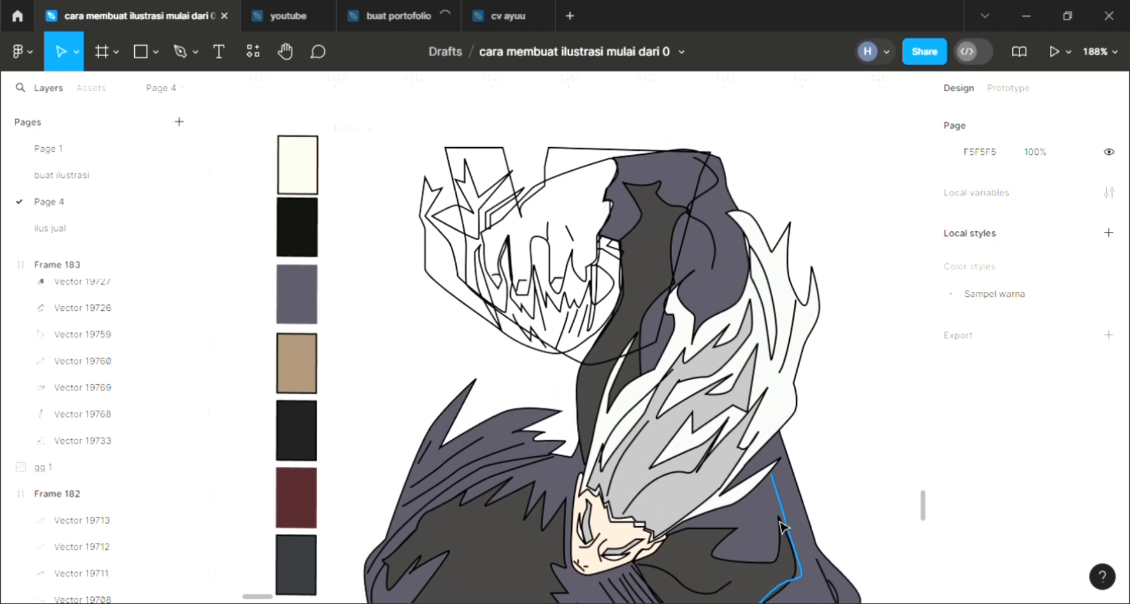
pyautogui.click(805, 517)
pyautogui.scroll(-2, 805, 517)
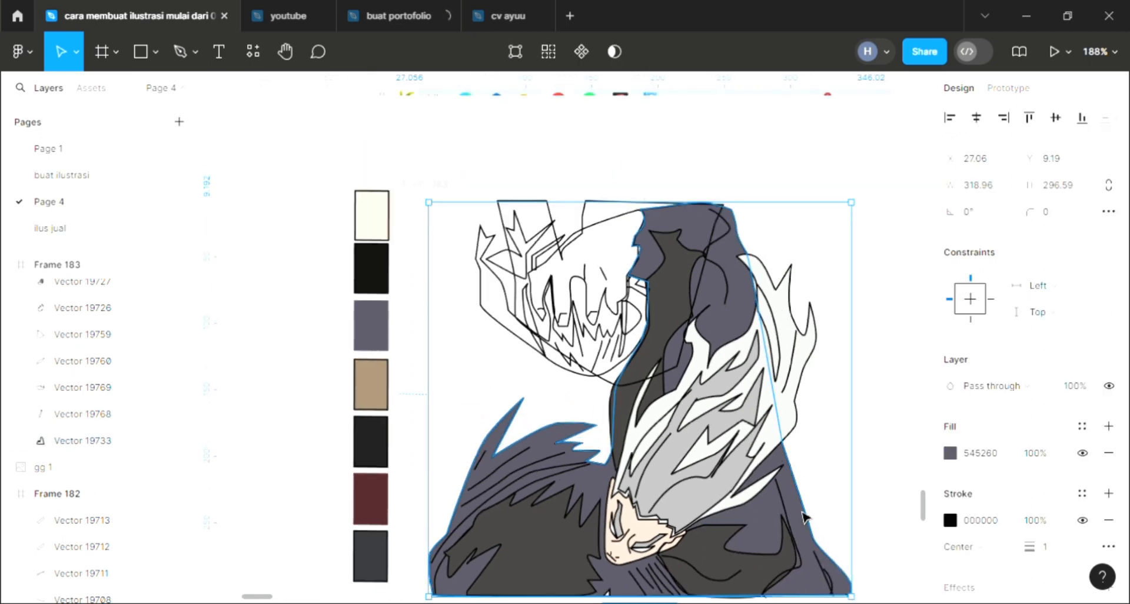
pyautogui.scroll(-7, 806, 517)
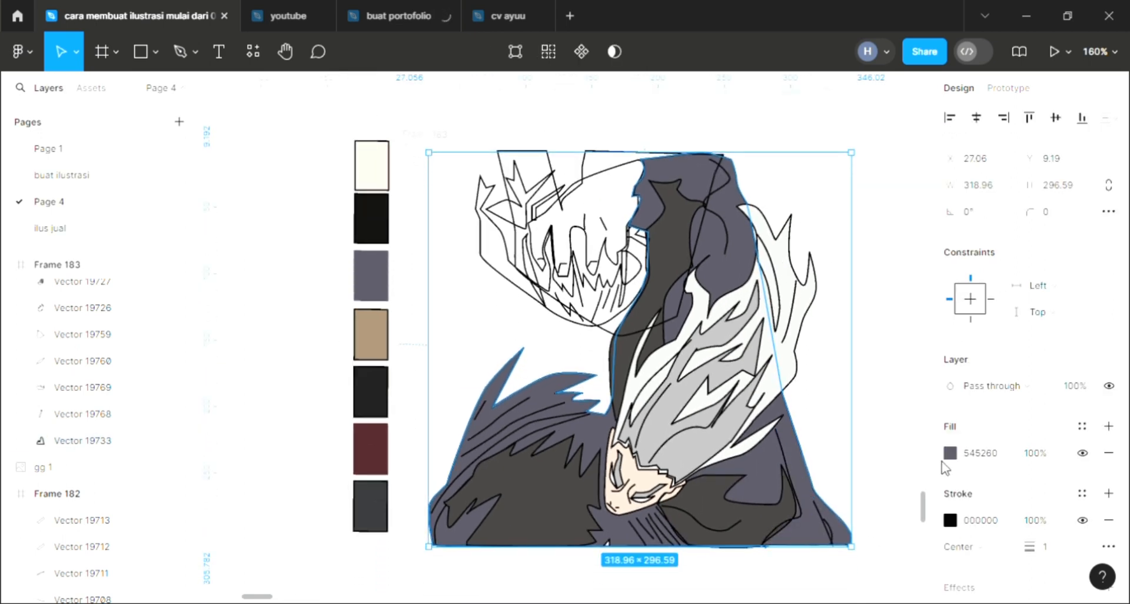
pyautogui.click(950, 452)
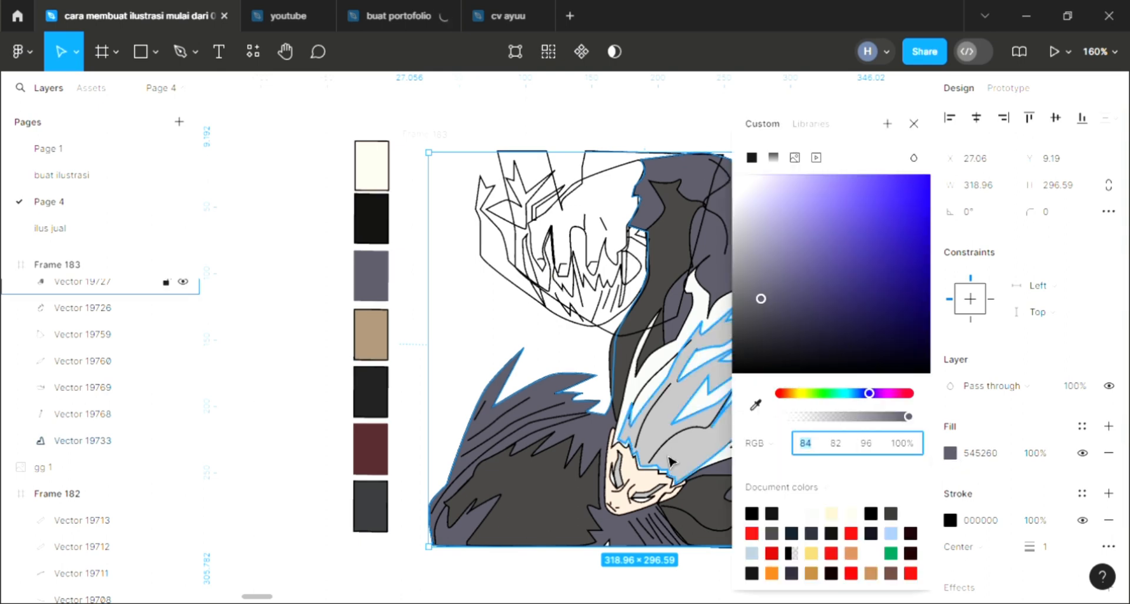
pyautogui.hscroll(2, 766, 298)
pyautogui.click(813, 274)
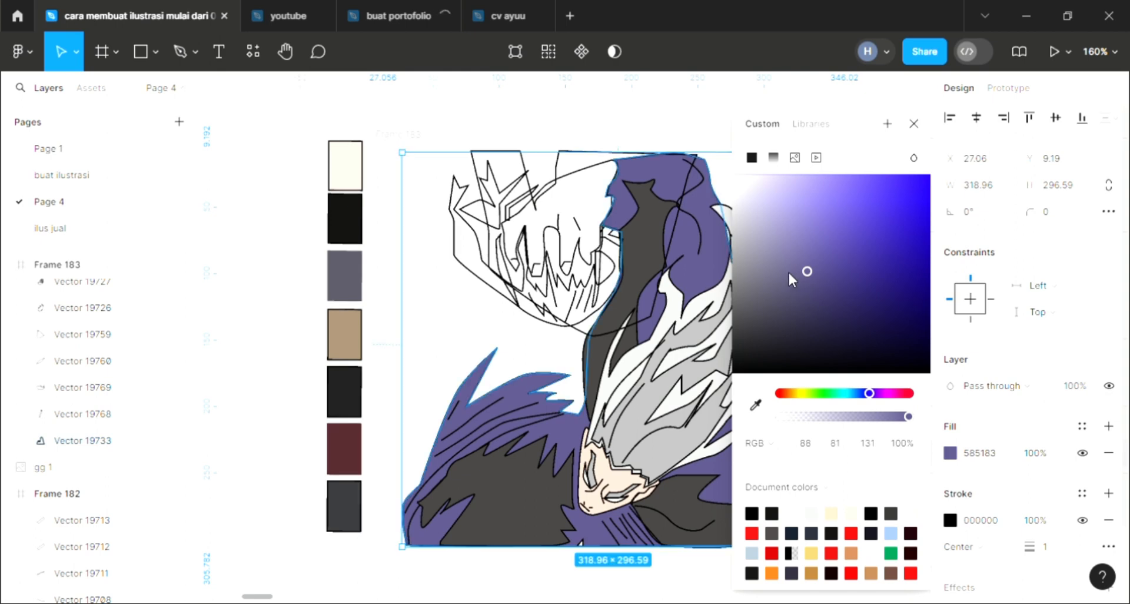
pyautogui.click(787, 266)
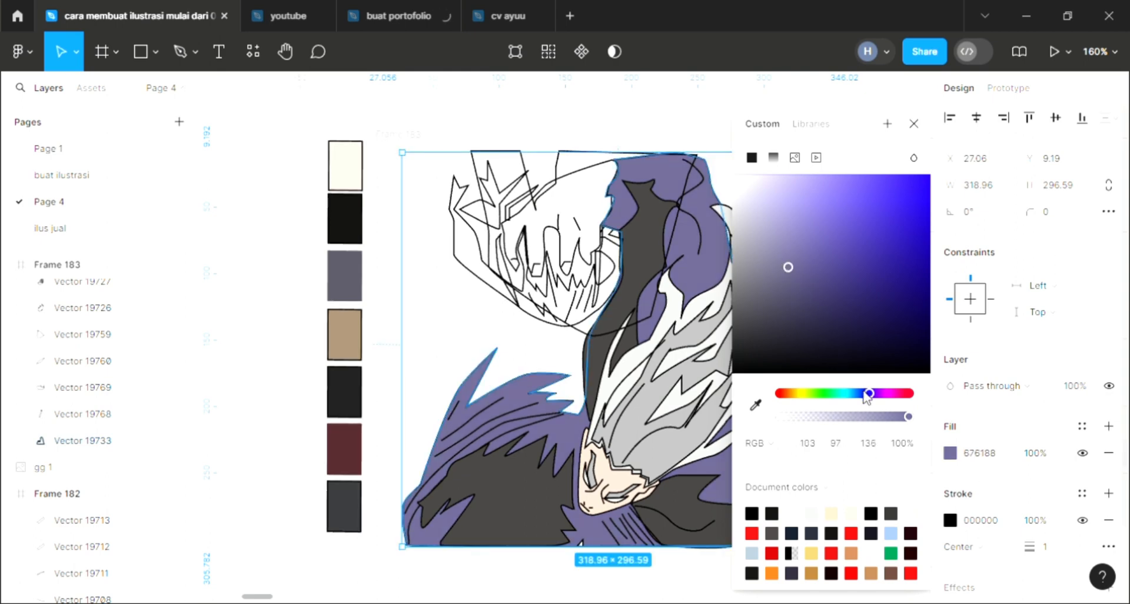
pyautogui.moveTo(868, 394); pyautogui.dragTo(862, 393)
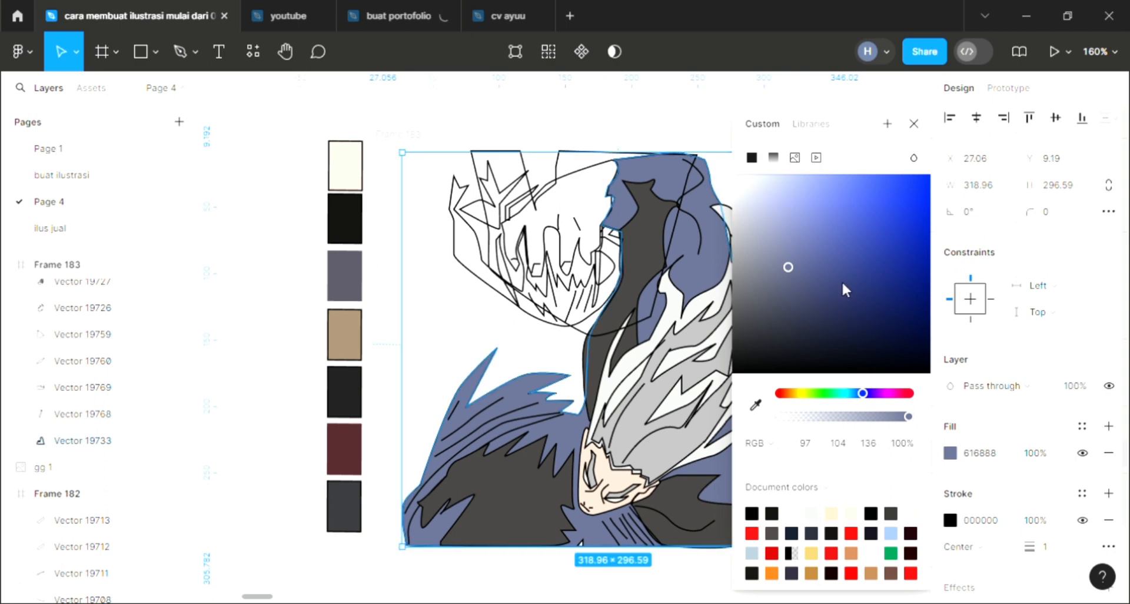
pyautogui.click(914, 124)
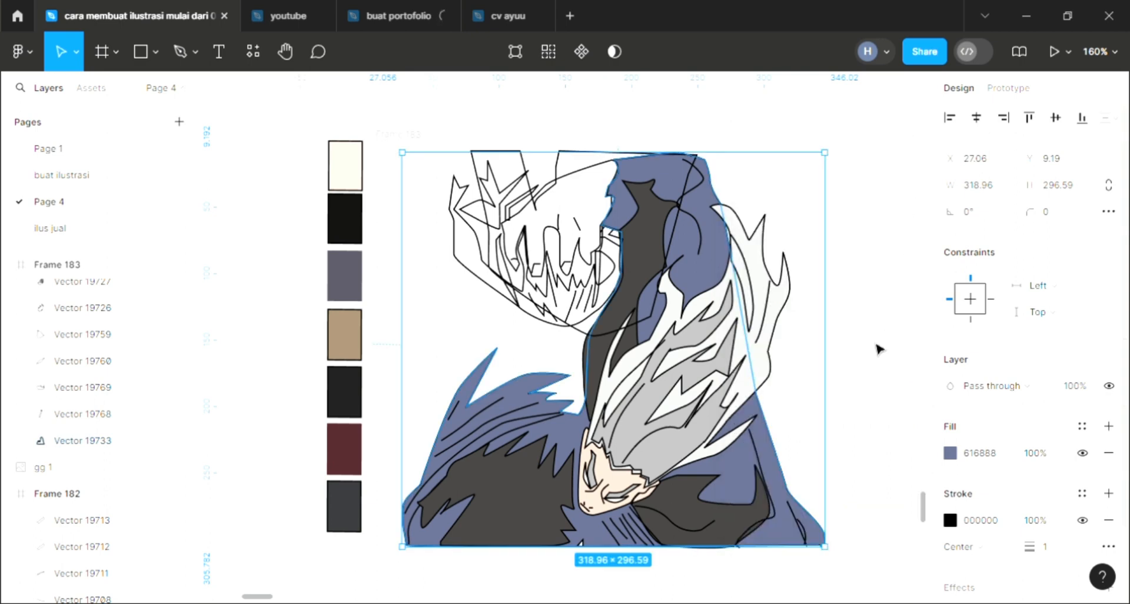
pyautogui.click(873, 362)
# Step: Fill the spiky branching shape on the creature's head with the dark gray 413F3F sampled from the neck
pyautogui.hscroll(1, 628, 302)
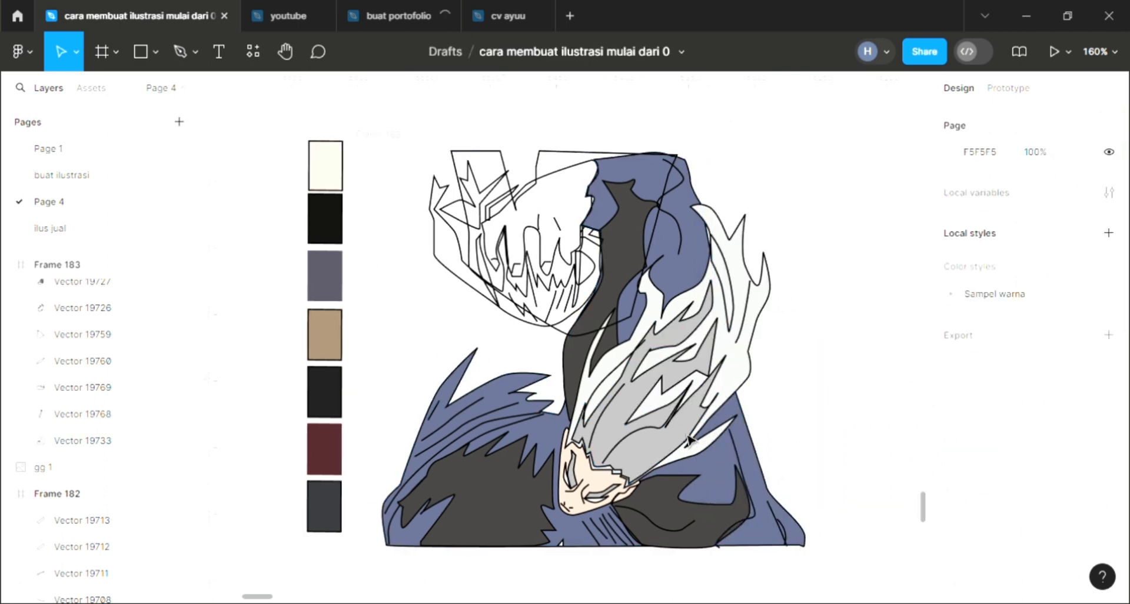
pyautogui.scroll(2, 627, 302)
pyautogui.scroll(1, 570, 303)
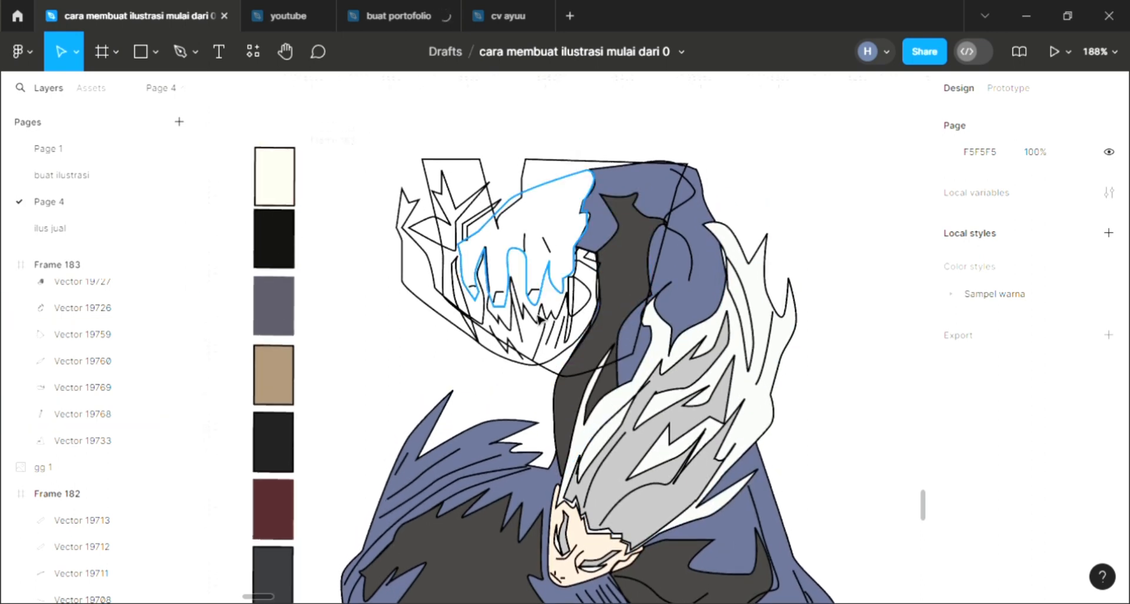
pyautogui.click(453, 225)
pyautogui.click(1109, 426)
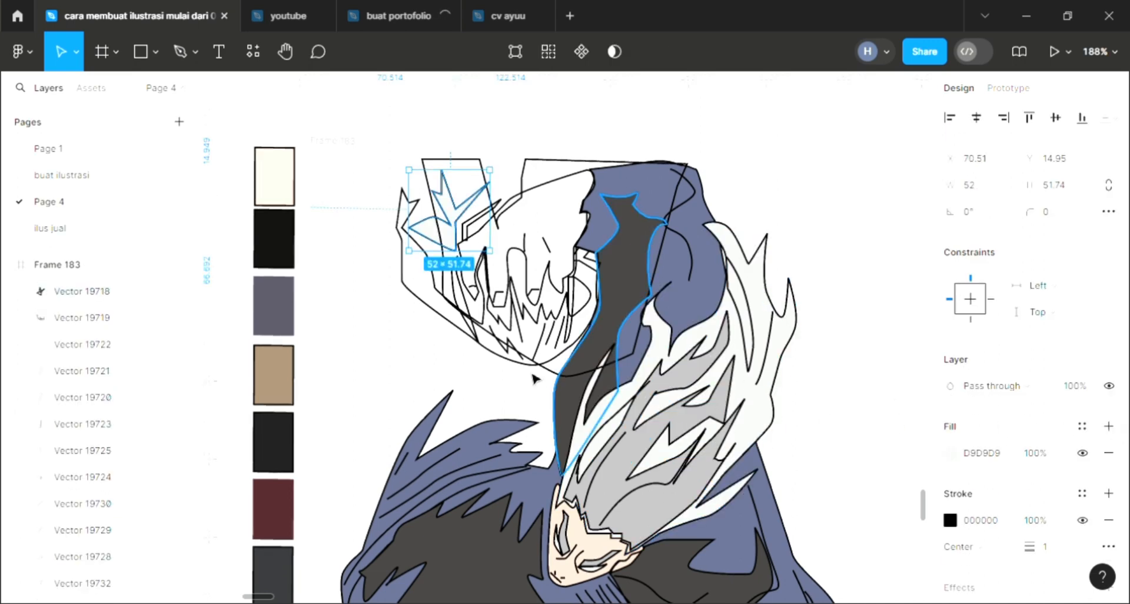
pyautogui.scroll(1, 536, 380)
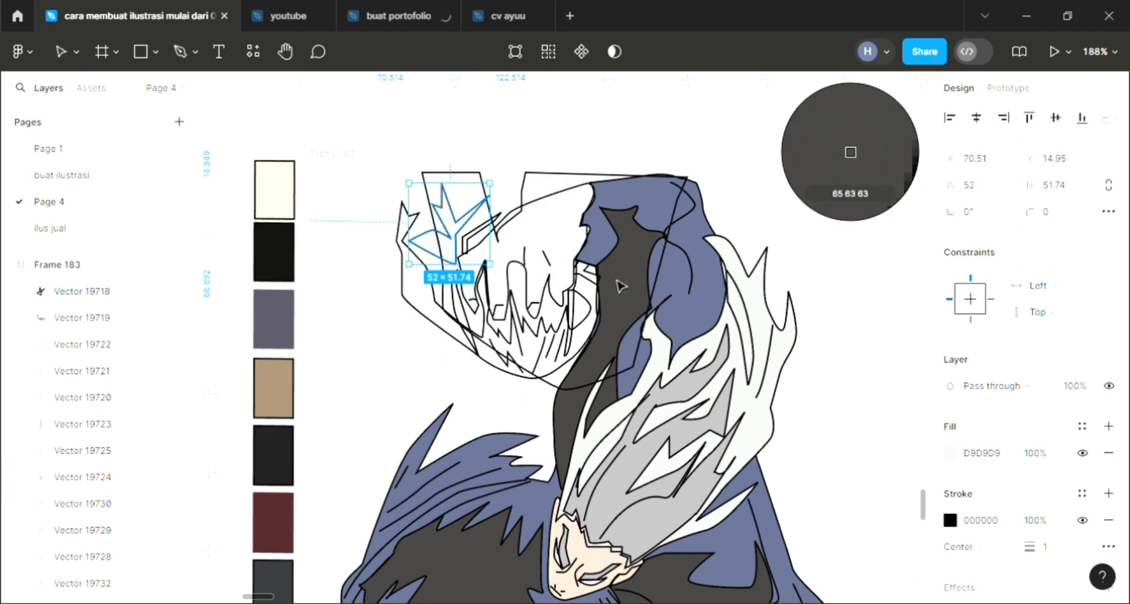
pyautogui.hotkey('ctrl', 'z')
# Step: Fill the narrow bent strip beside the creature head's spiky shape with the maroon swatch color 4F272C
pyautogui.click(487, 242)
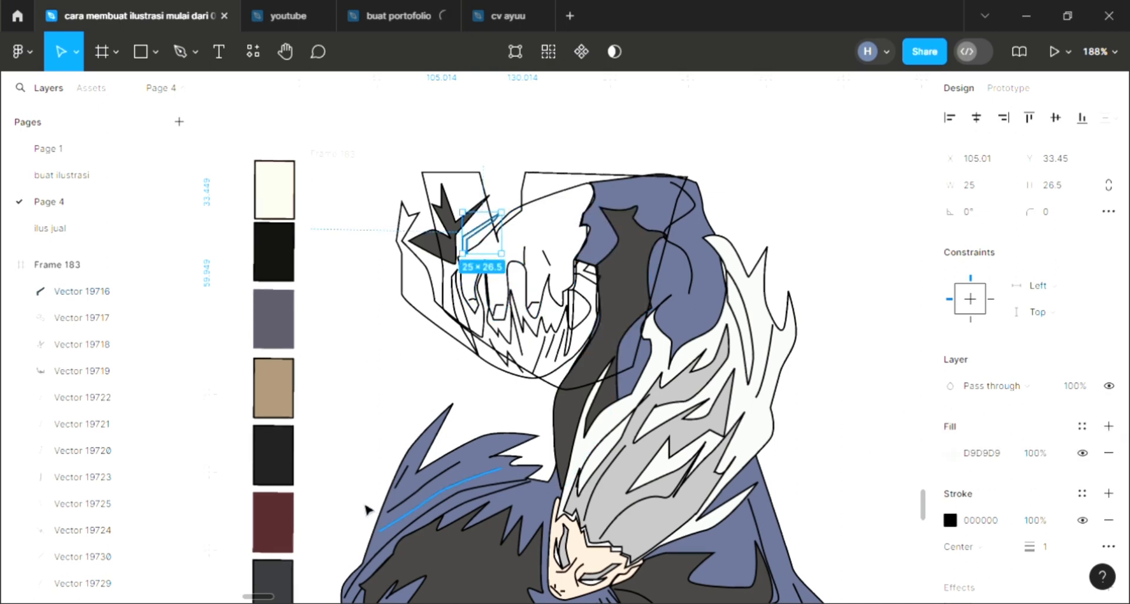
pyautogui.press('i')
pyautogui.click(270, 524)
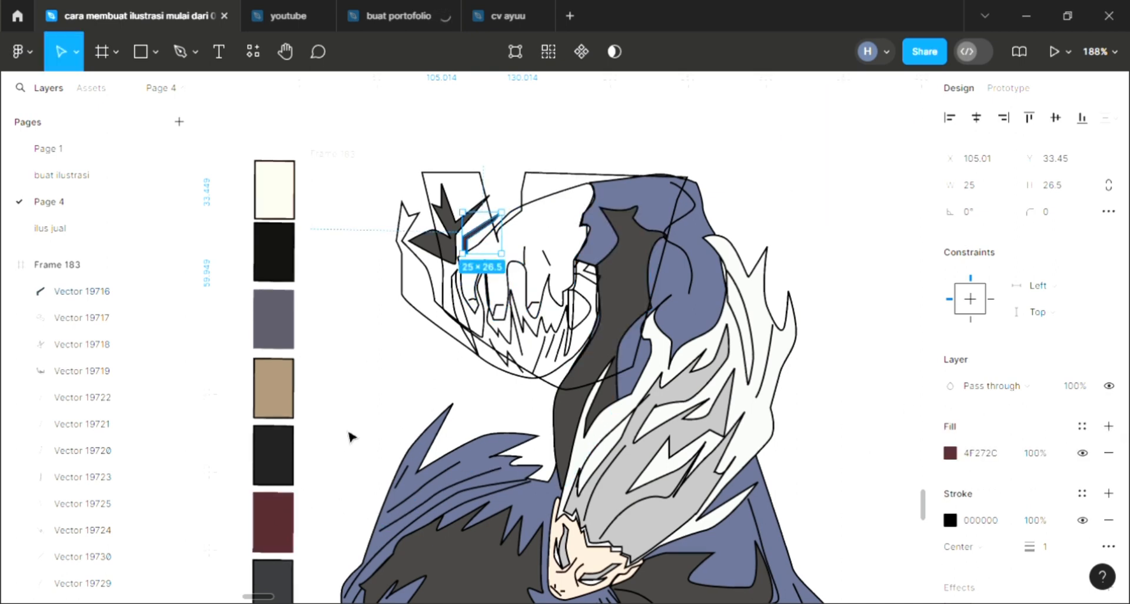
pyautogui.click(473, 368)
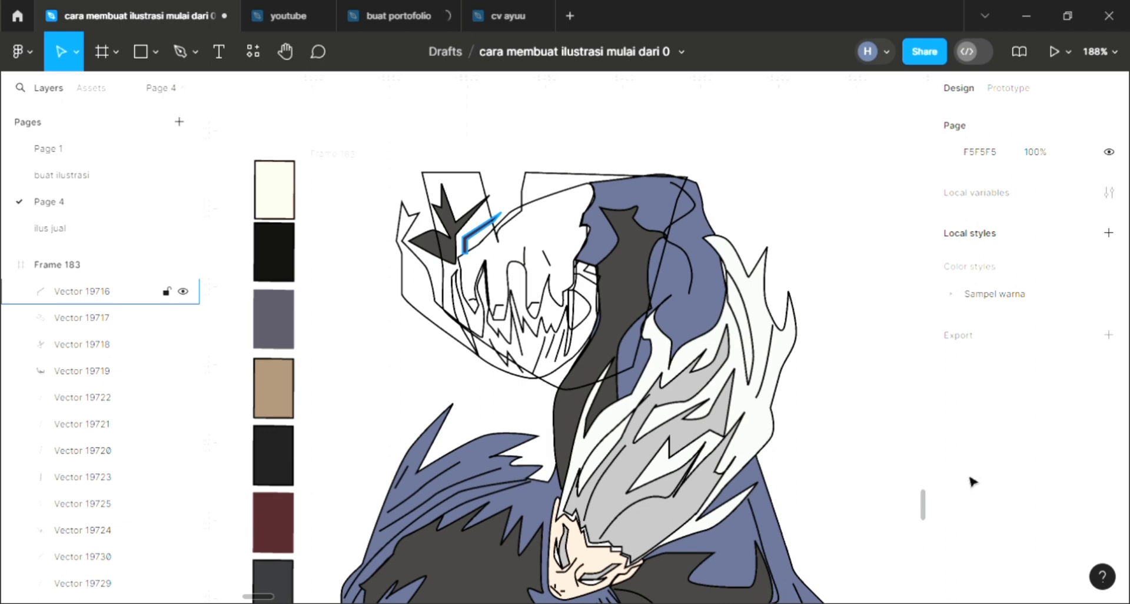
# Step: Recolor the narrow bent strip on the creature's head to the brighter red B94D5B
pyautogui.click(480, 230)
pyautogui.click(951, 453)
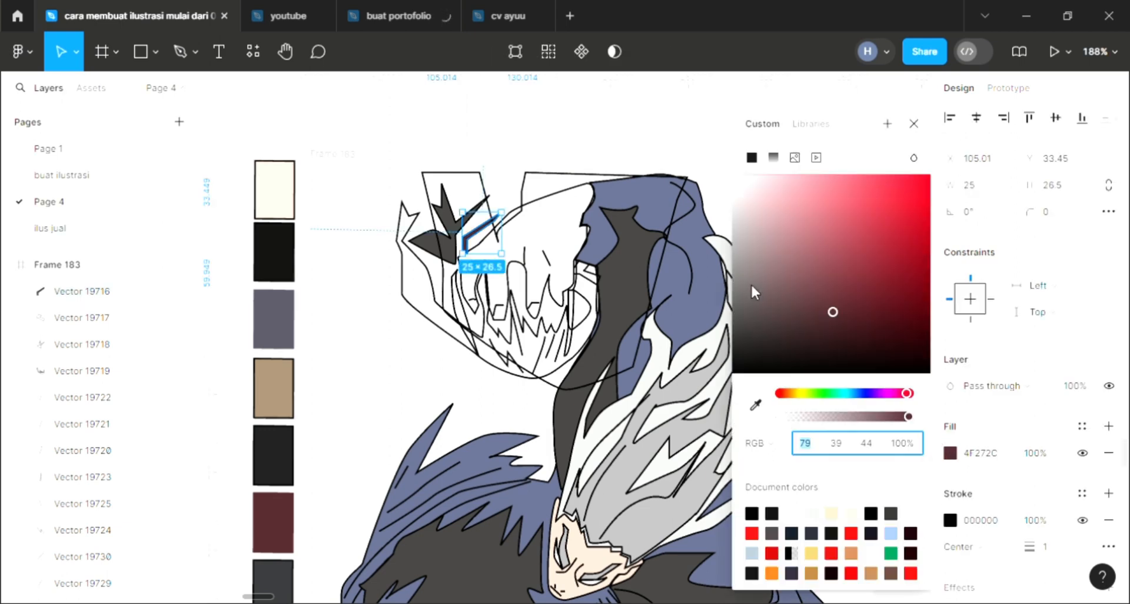
pyautogui.click(849, 234)
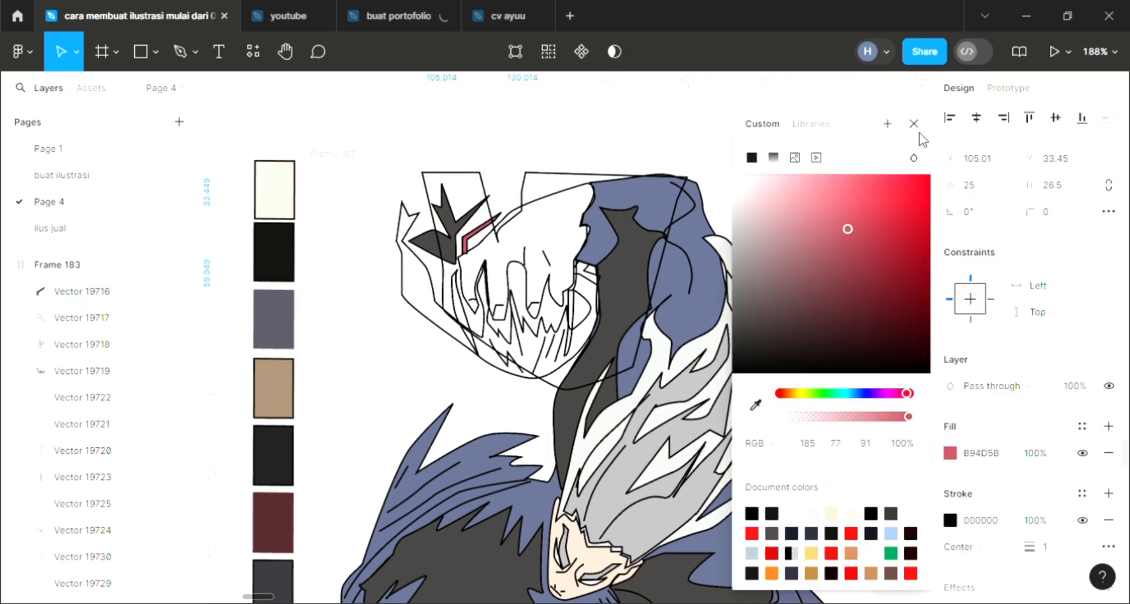
pyautogui.press('Escape')
pyautogui.press('Escape')
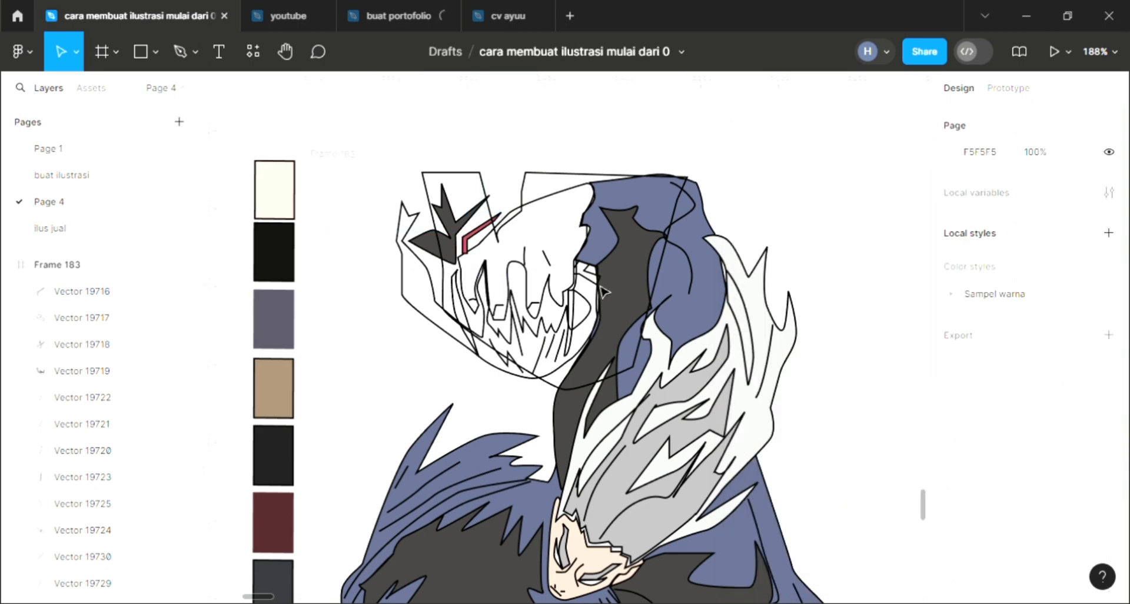
# Step: Fill the small angular shape between the hand and the dark neck with red B94D5A sampled from the bent strip
pyautogui.click(586, 272)
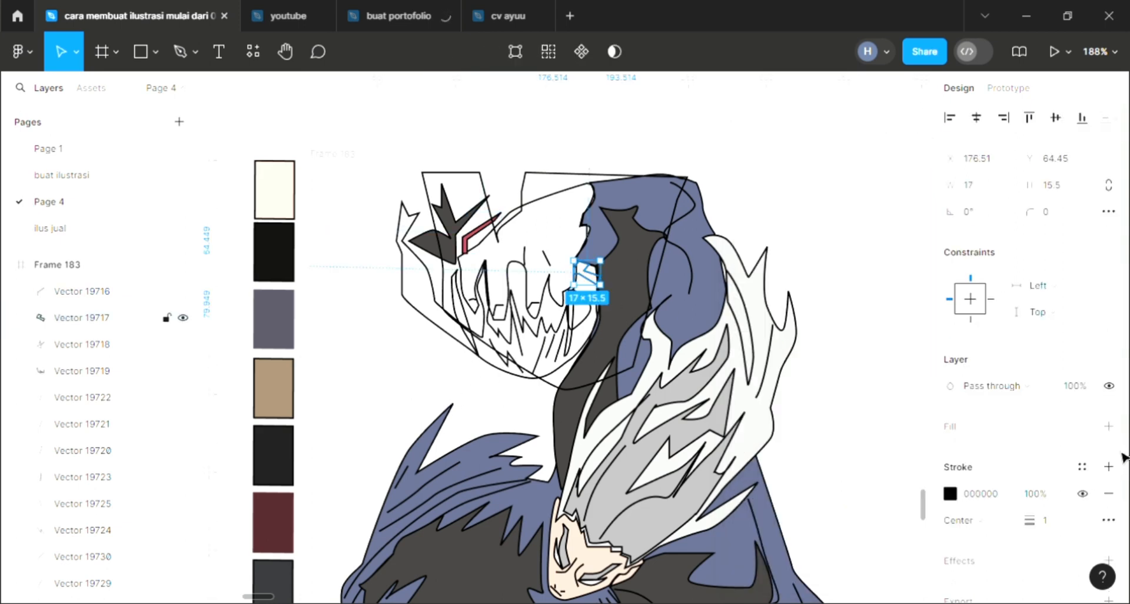
pyautogui.click(1109, 426)
pyautogui.press('i')
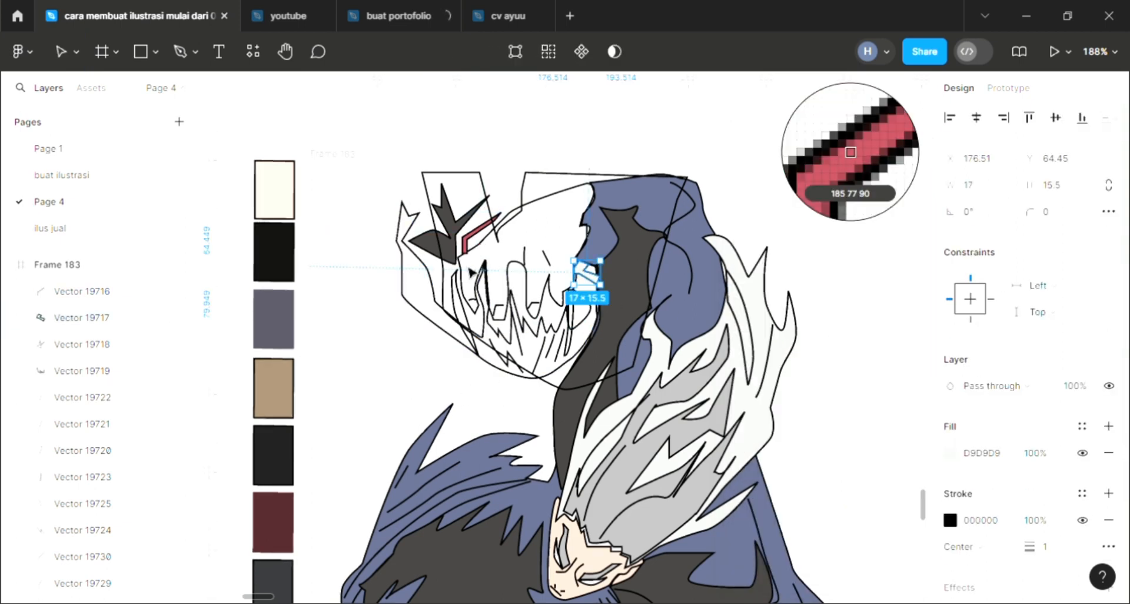
pyautogui.click(471, 272)
pyautogui.click(537, 237)
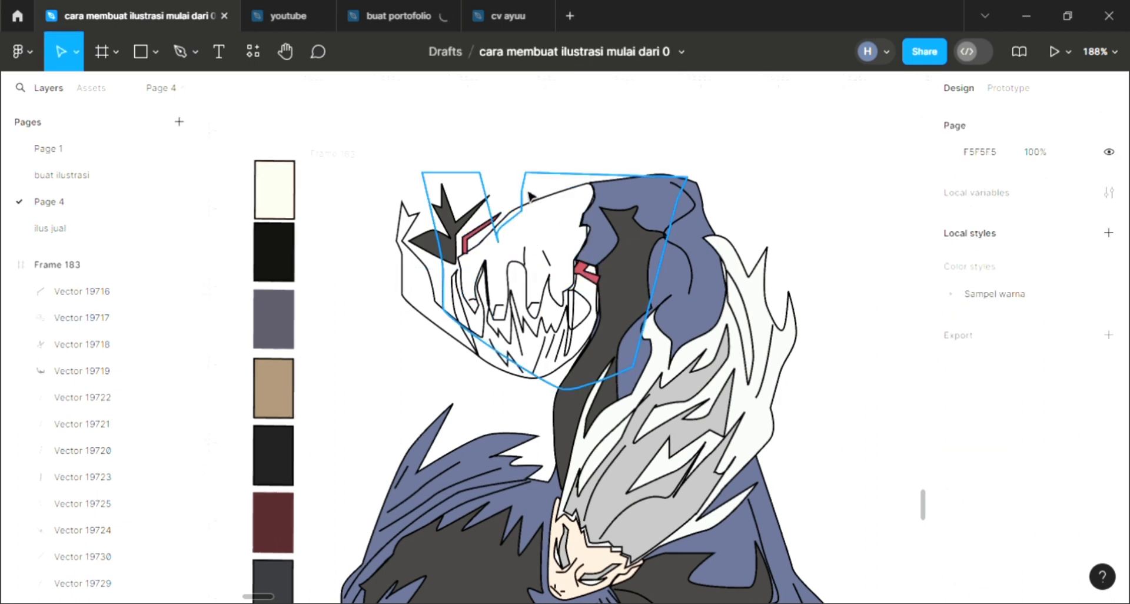
# Step: Raise the two upper corner points of the large outline around the hand so its upper edge clears the cloak
pyautogui.doubleClick(523, 203)
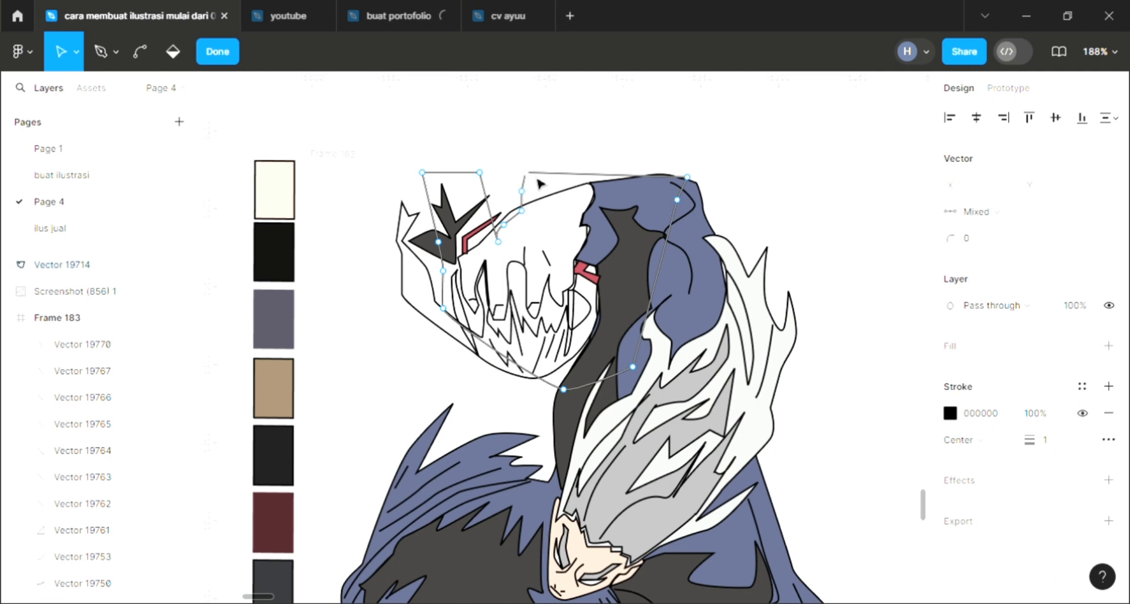
pyautogui.moveTo(538, 179); pyautogui.dragTo(543, 175)
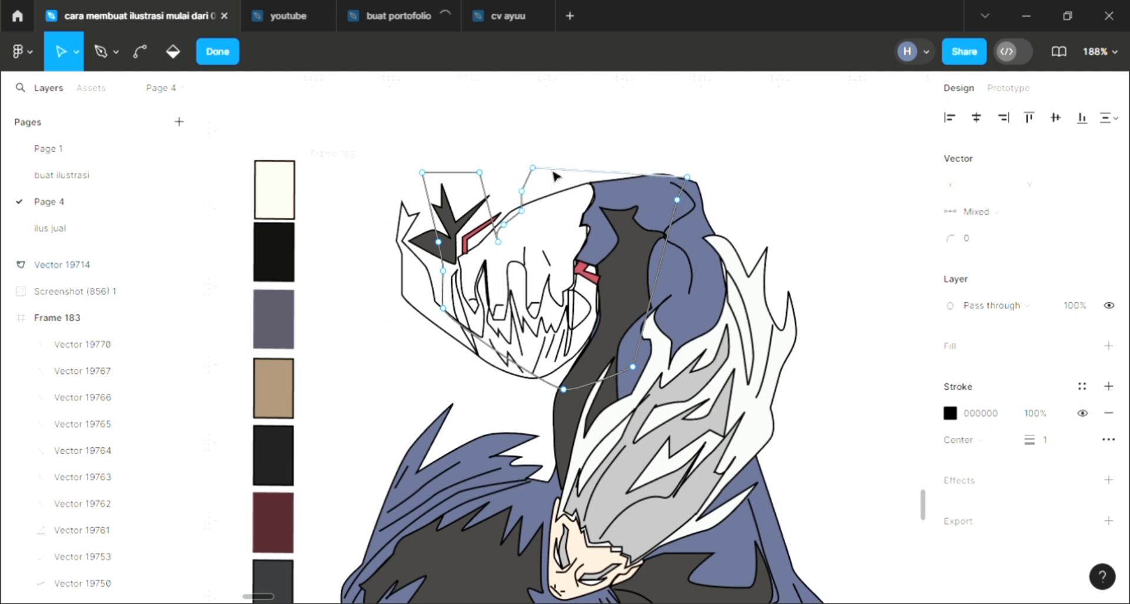
pyautogui.moveTo(698, 176); pyautogui.dragTo(692, 170)
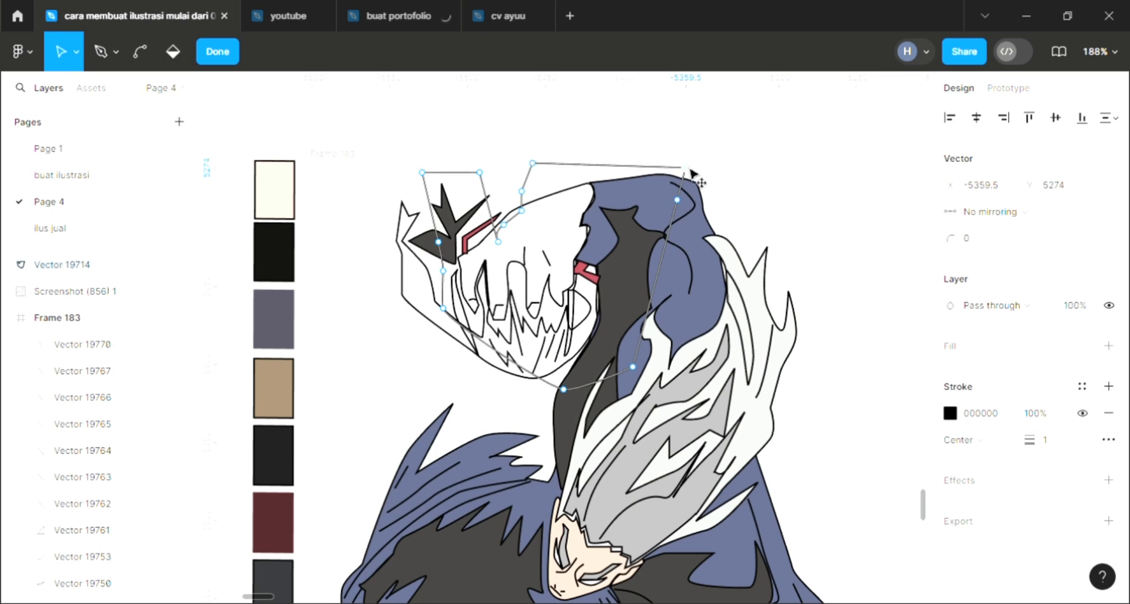
pyautogui.press('Escape')
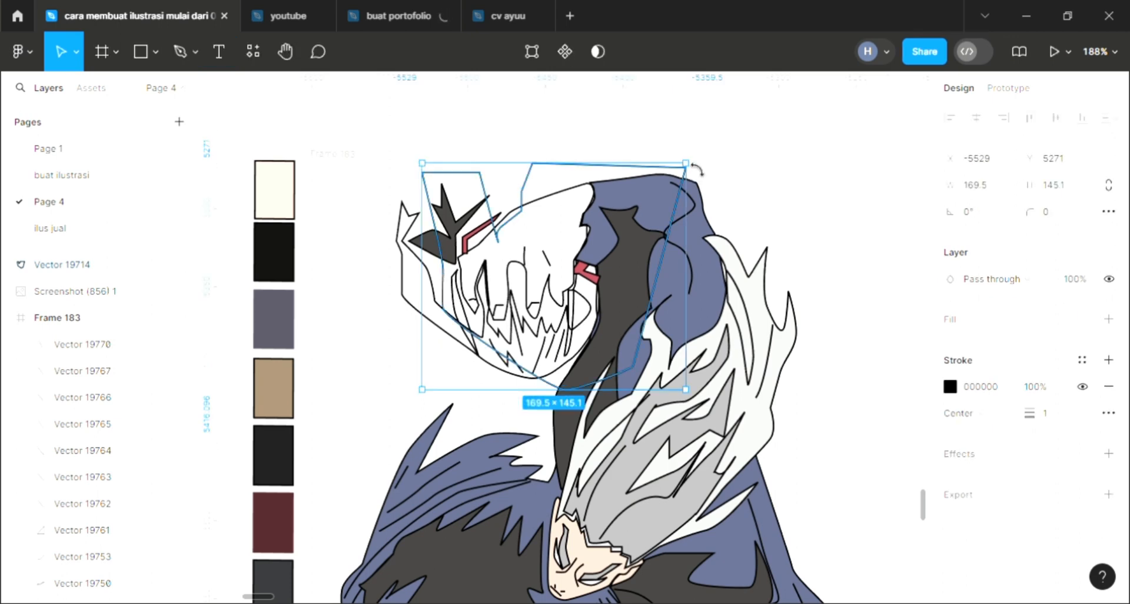
pyautogui.press('Escape')
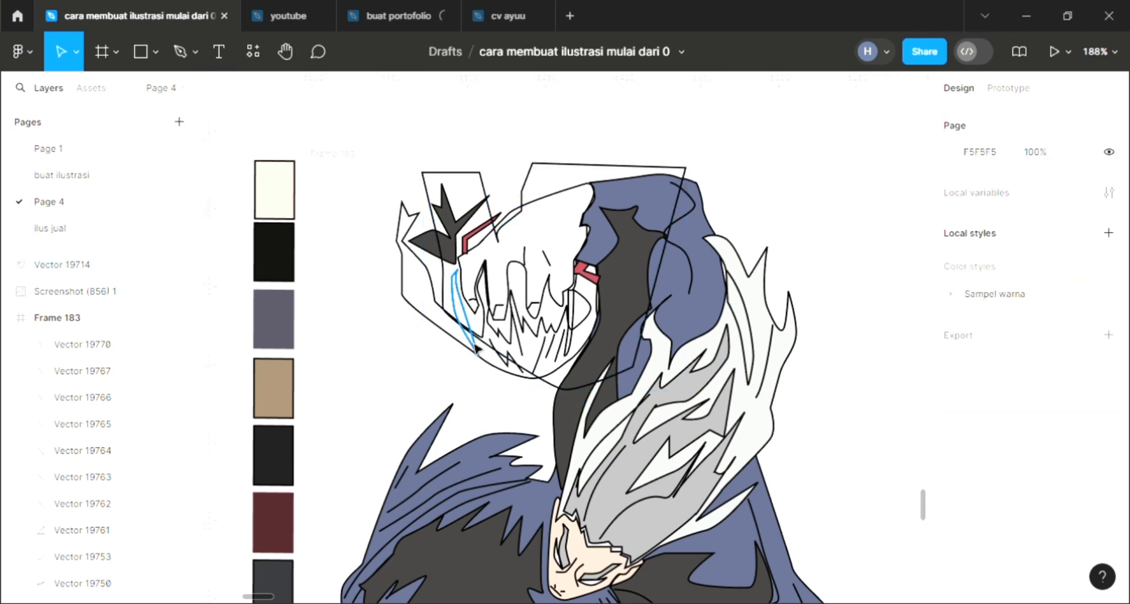
# Step: Fill the two thin vertical slivers on either side of the hand's fingers with the sampled red B94D5A
pyautogui.click(464, 318)
pyautogui.click(1109, 426)
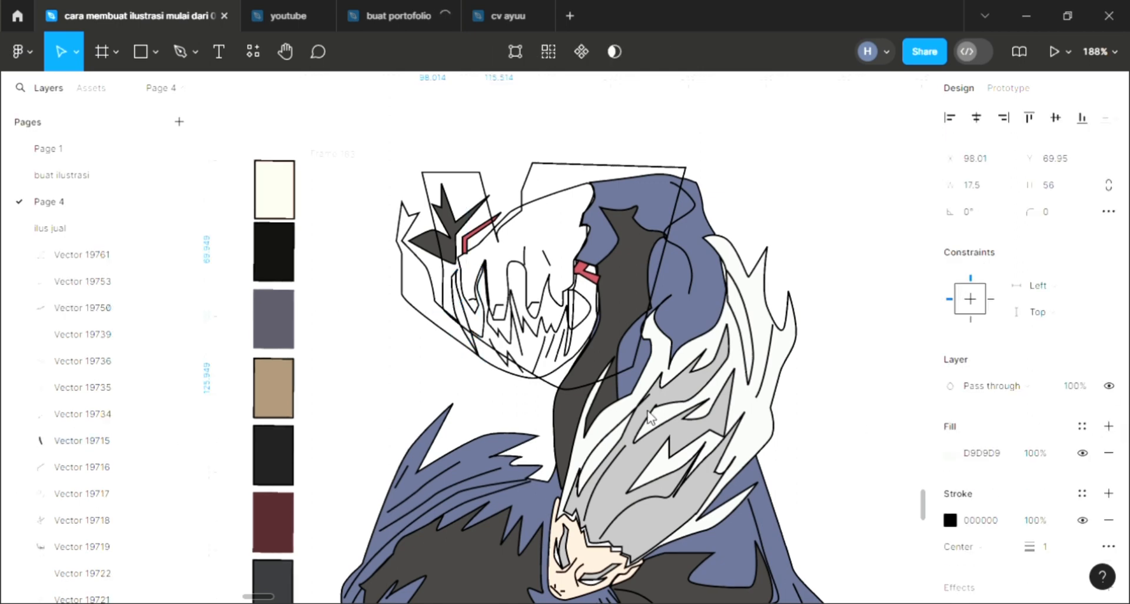
pyautogui.press('i')
pyautogui.click(580, 273)
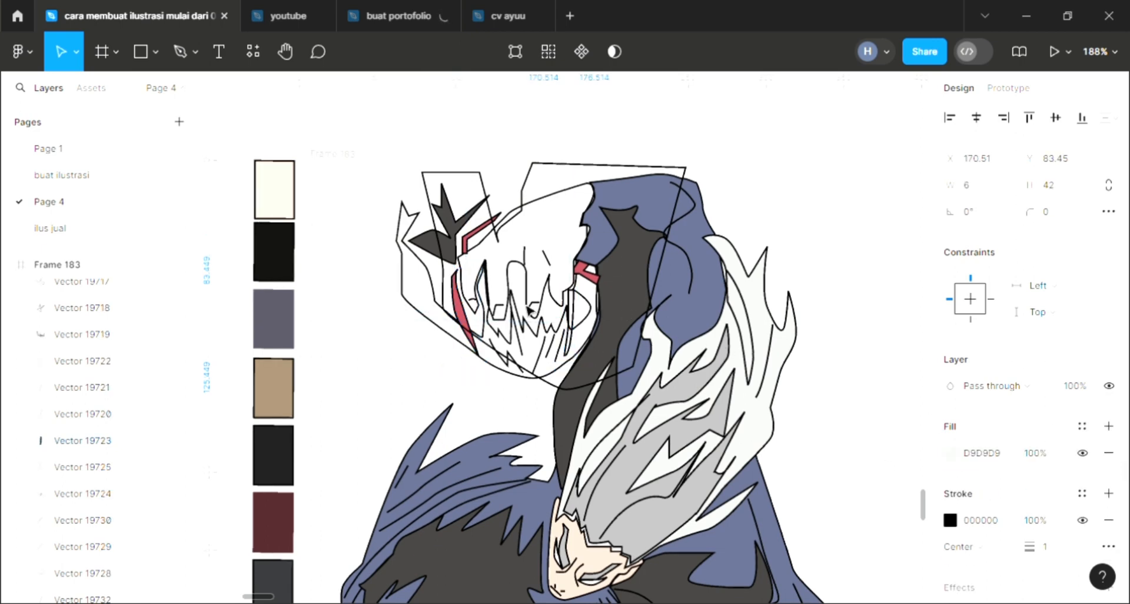
pyautogui.press('i')
pyautogui.click(459, 371)
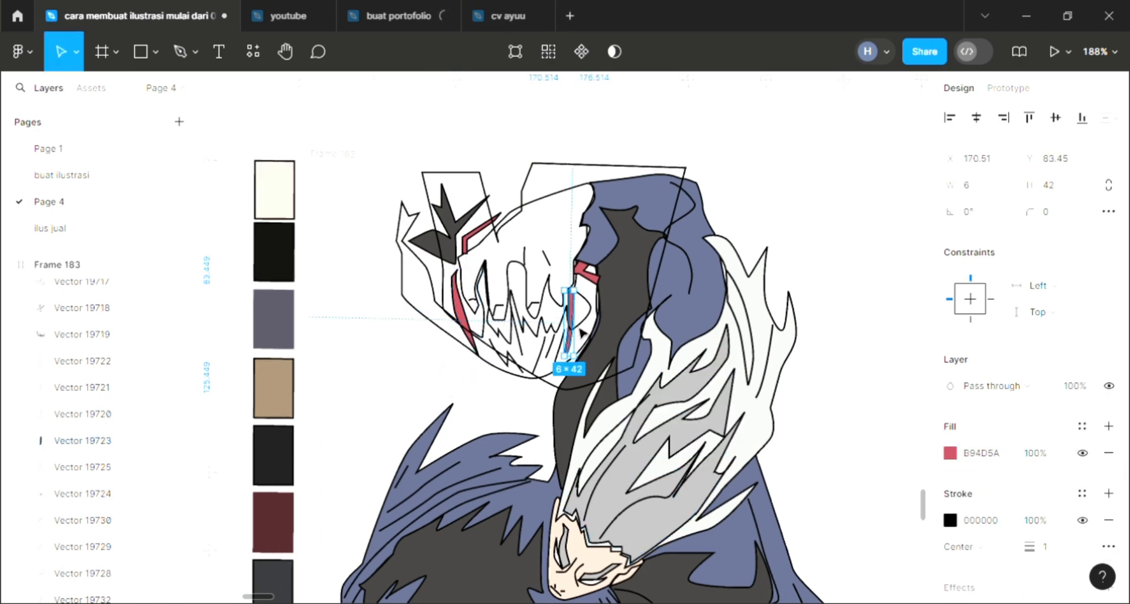
pyautogui.press('Escape')
# Step: Fill the large jagged jaw shape beneath the hand with the sampled dark gray 413F3F
pyautogui.click(594, 330)
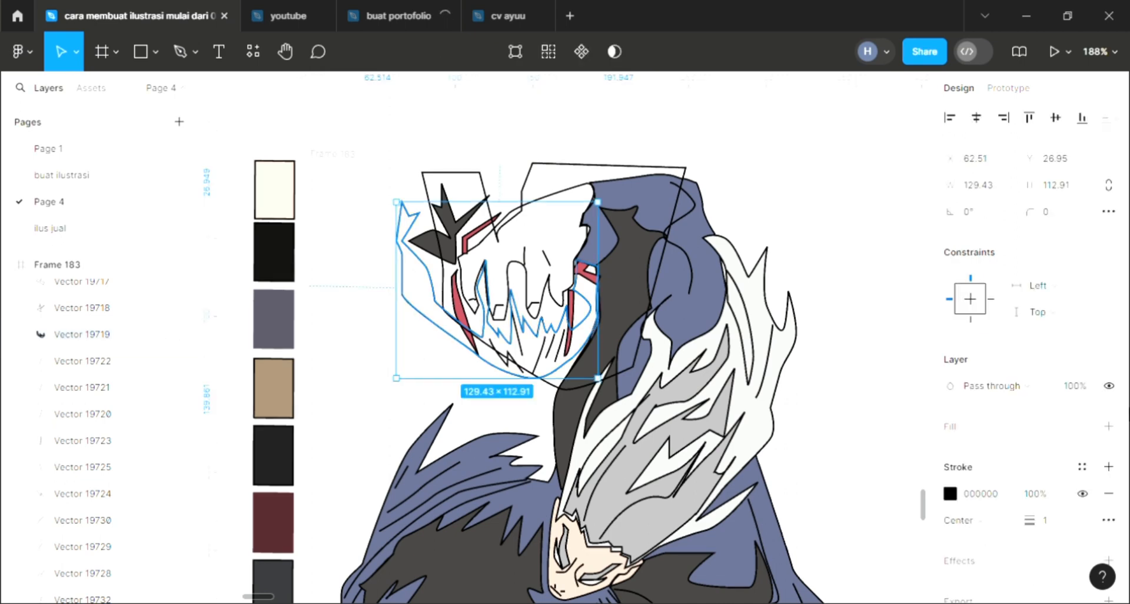
pyautogui.click(1110, 425)
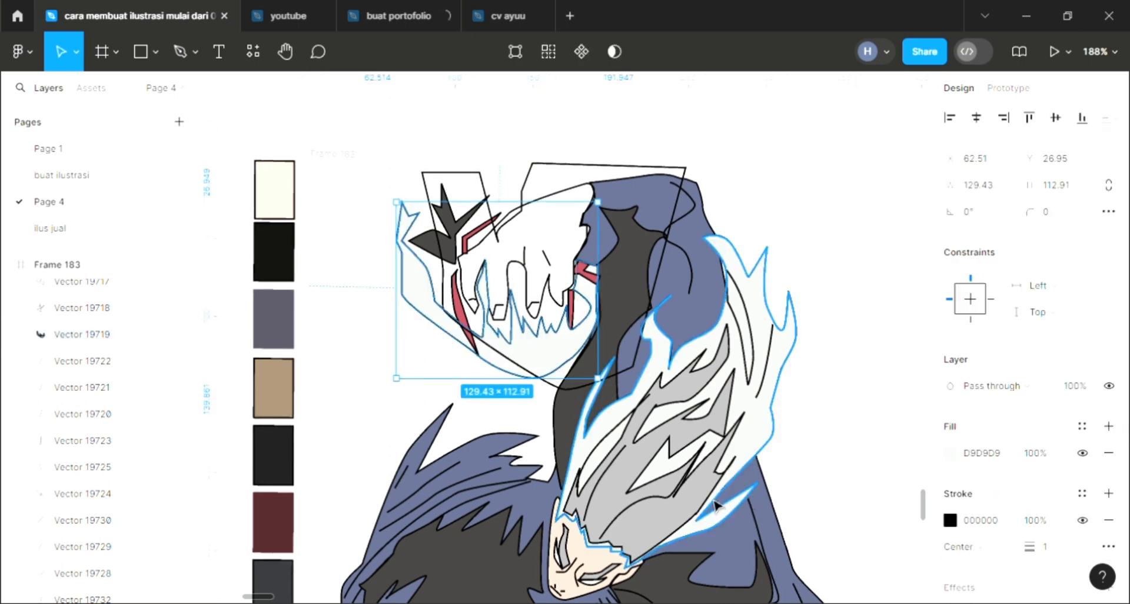
pyautogui.press('i')
pyautogui.click(457, 259)
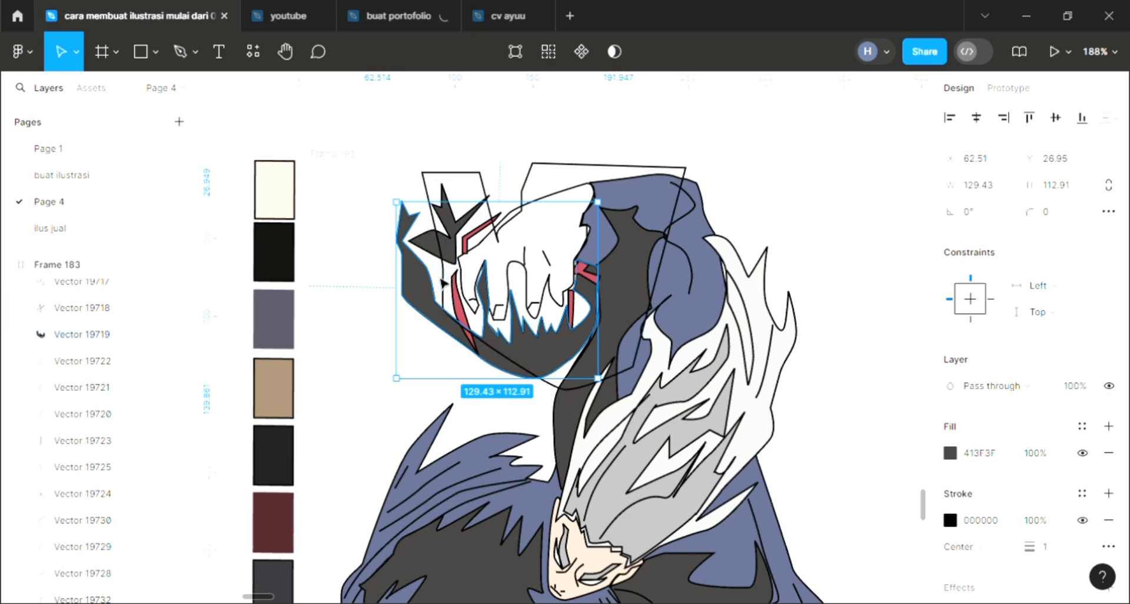
# Step: Extend the large outline's side points to the creature head's outer edge and add a D9D9D9 fill to it
pyautogui.doubleClick(449, 289)
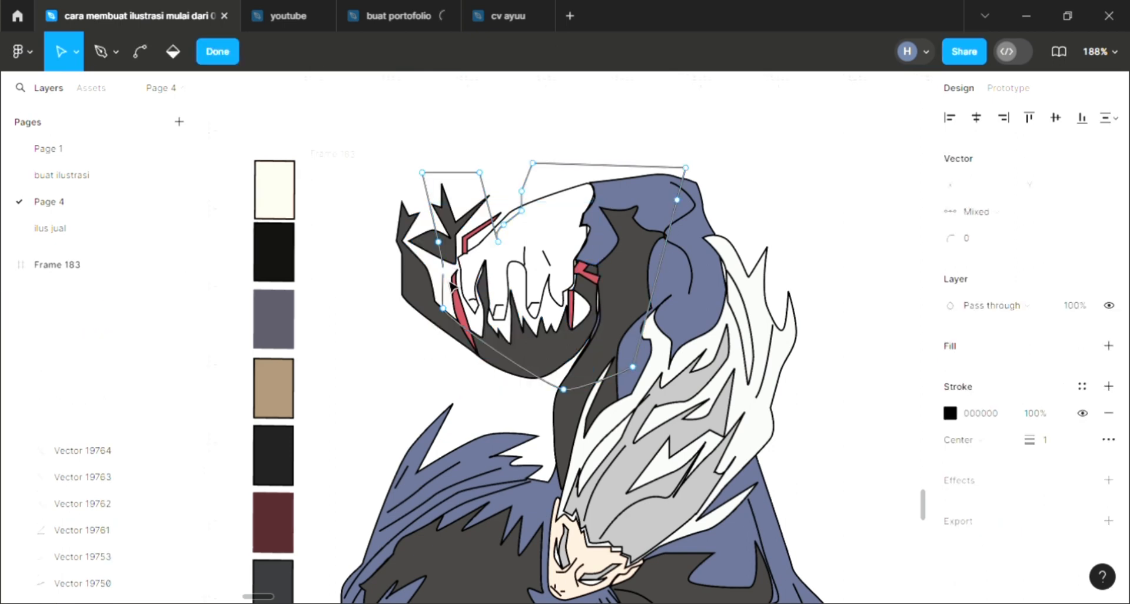
pyautogui.click(449, 282)
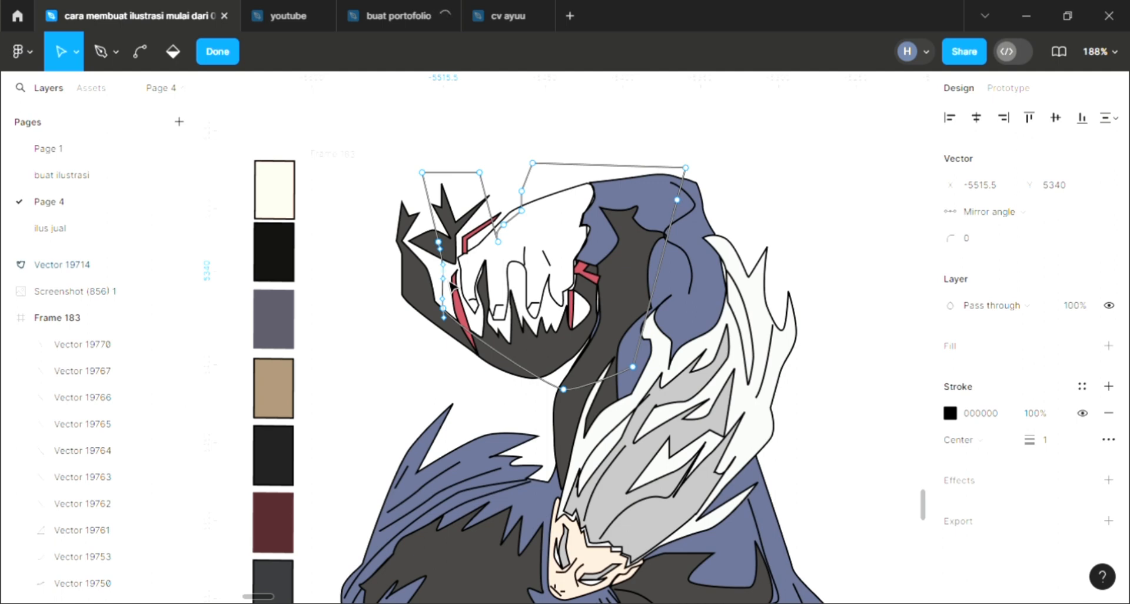
pyautogui.moveTo(450, 283); pyautogui.dragTo(422, 282)
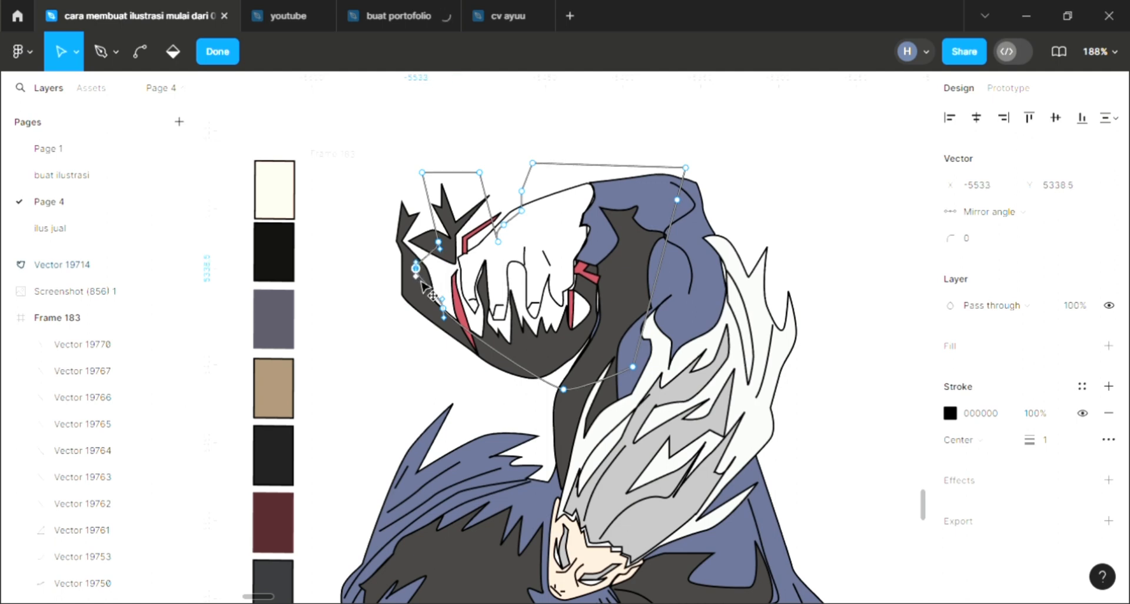
pyautogui.moveTo(422, 284); pyautogui.dragTo(410, 283)
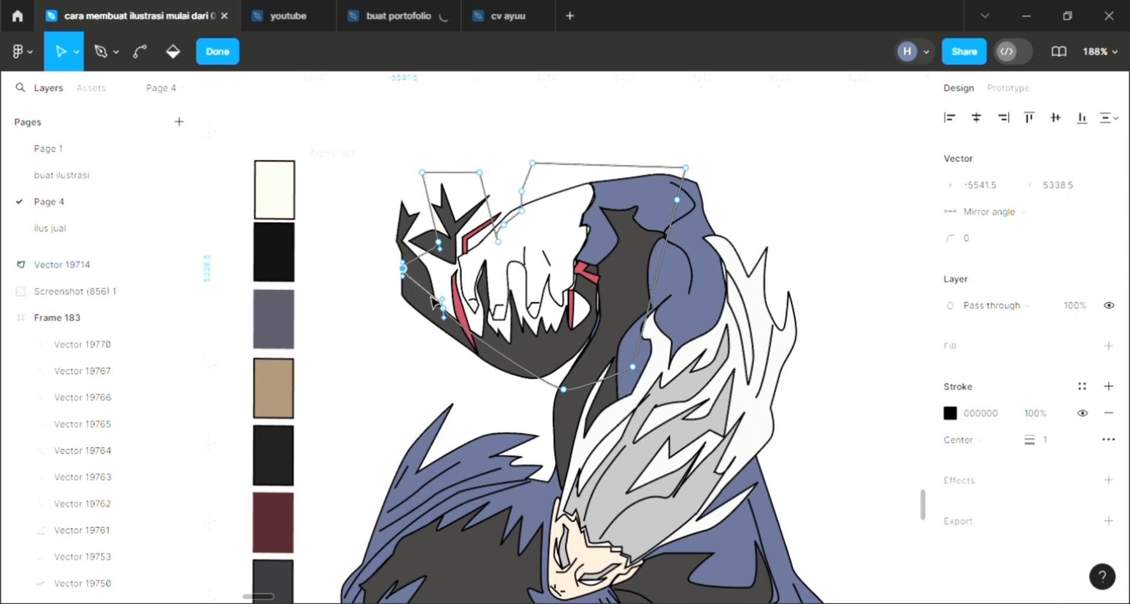
pyautogui.click(439, 241)
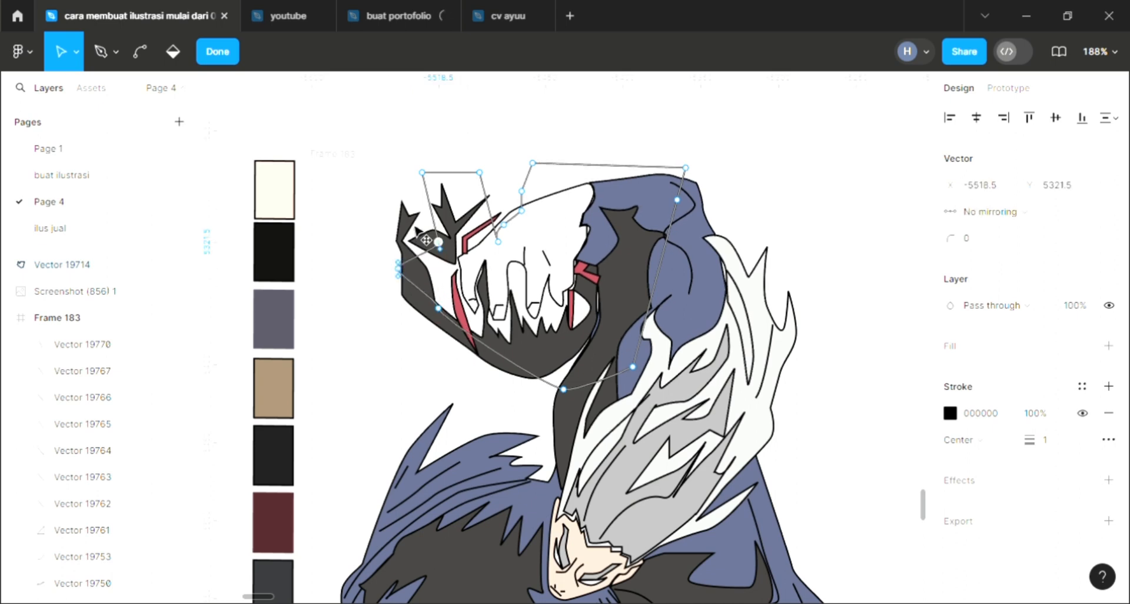
pyautogui.moveTo(426, 240); pyautogui.dragTo(409, 207)
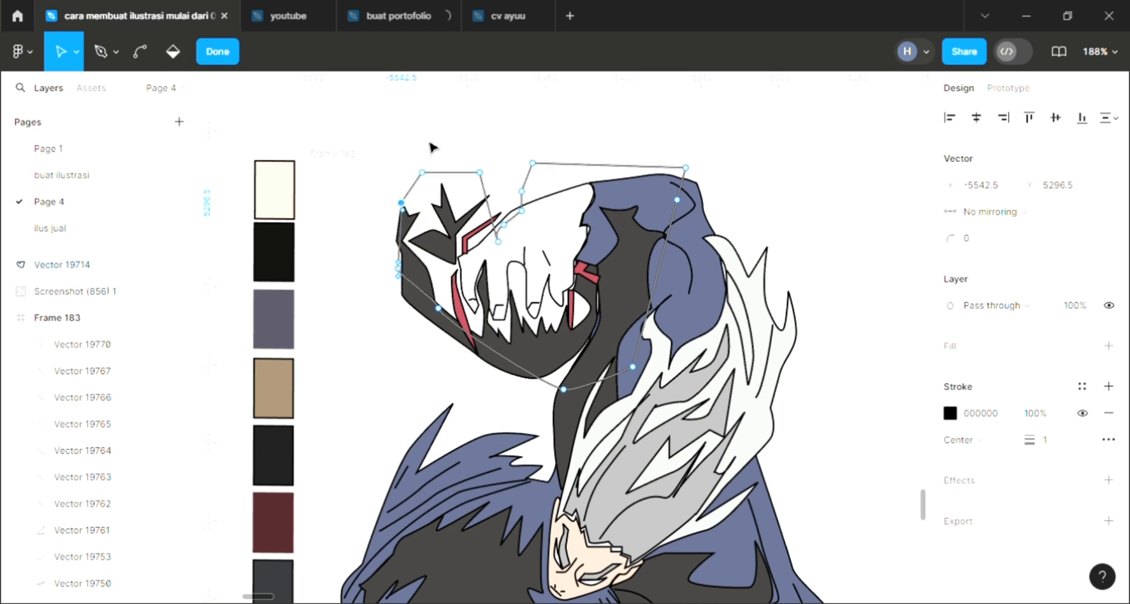
pyautogui.press('Escape')
pyautogui.press('Escape')
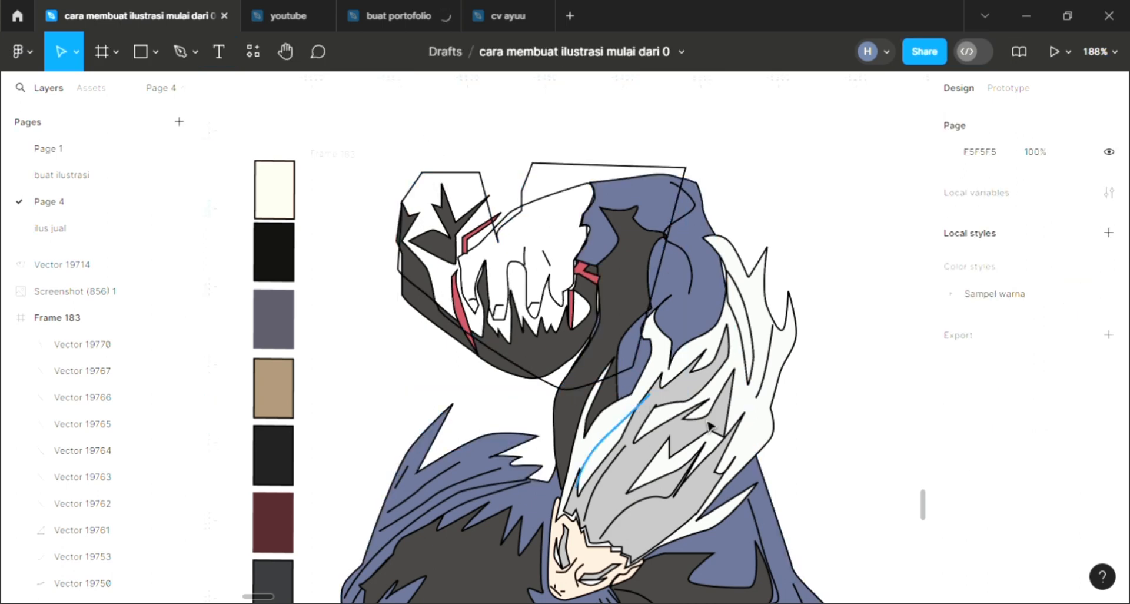
pyautogui.click(547, 389)
pyautogui.click(1109, 319)
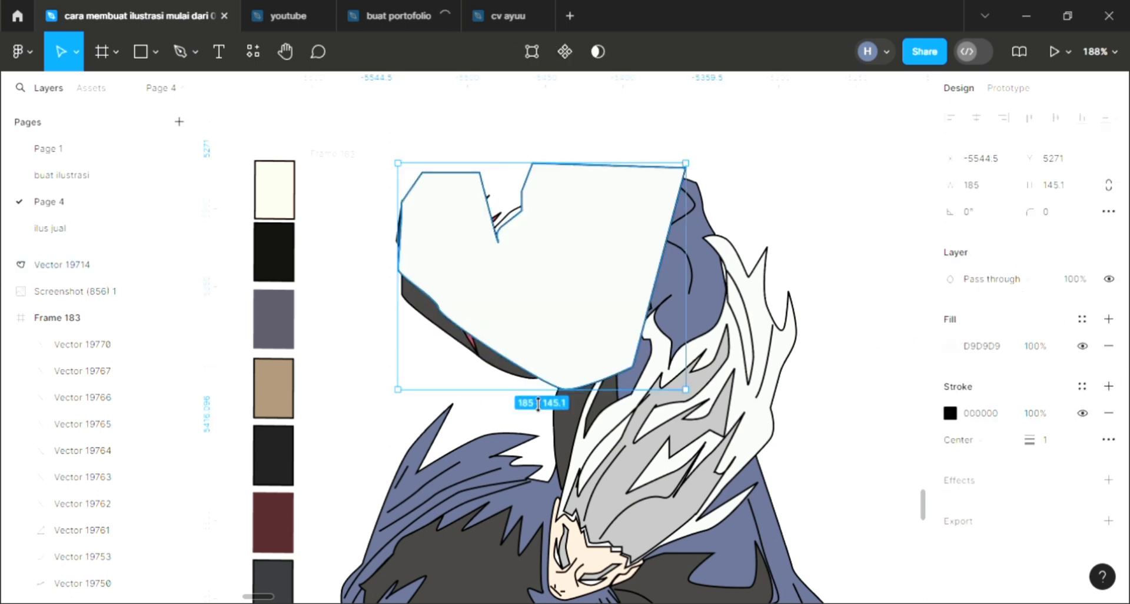
pyautogui.hotkey('ctrl', 'shift', '[')
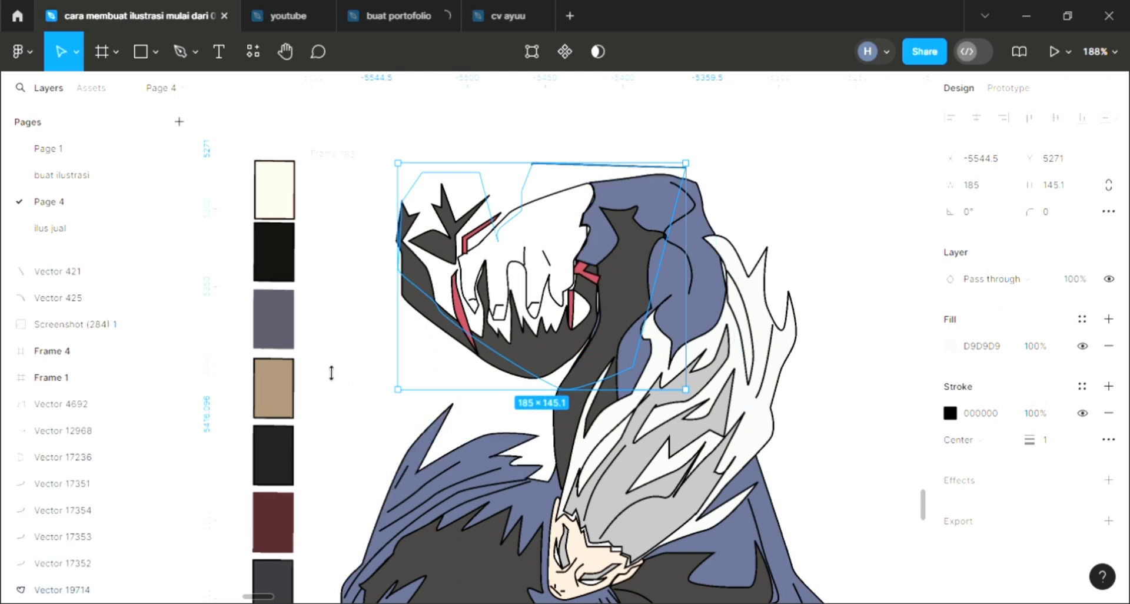
pyautogui.click(284, 216)
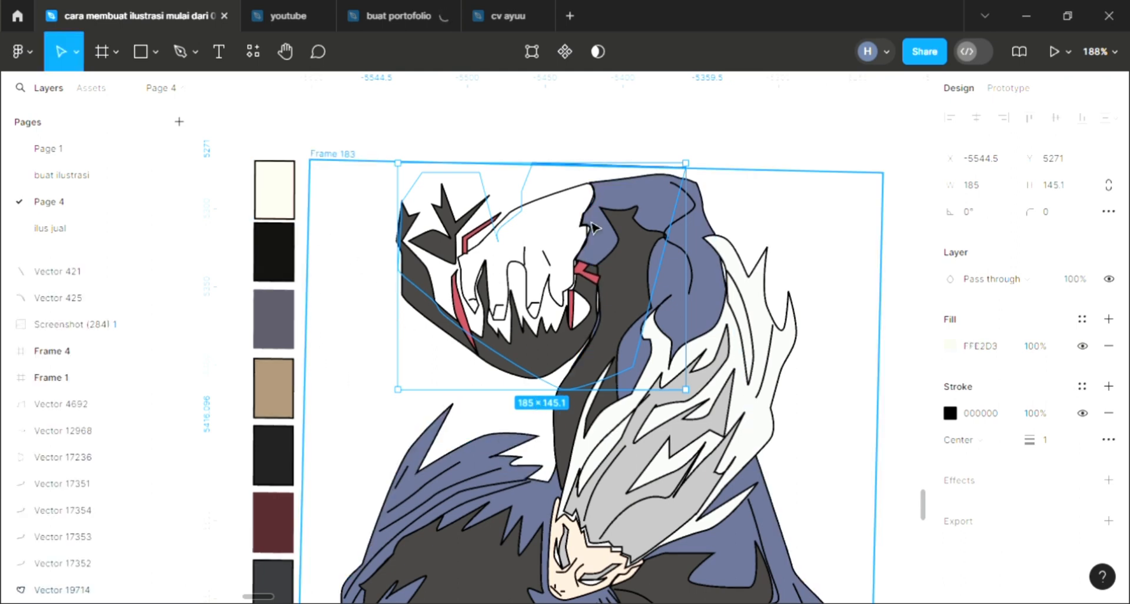
pyautogui.hotkey('ctrl', 'z')
pyautogui.hotkey('ctrl', 'z')
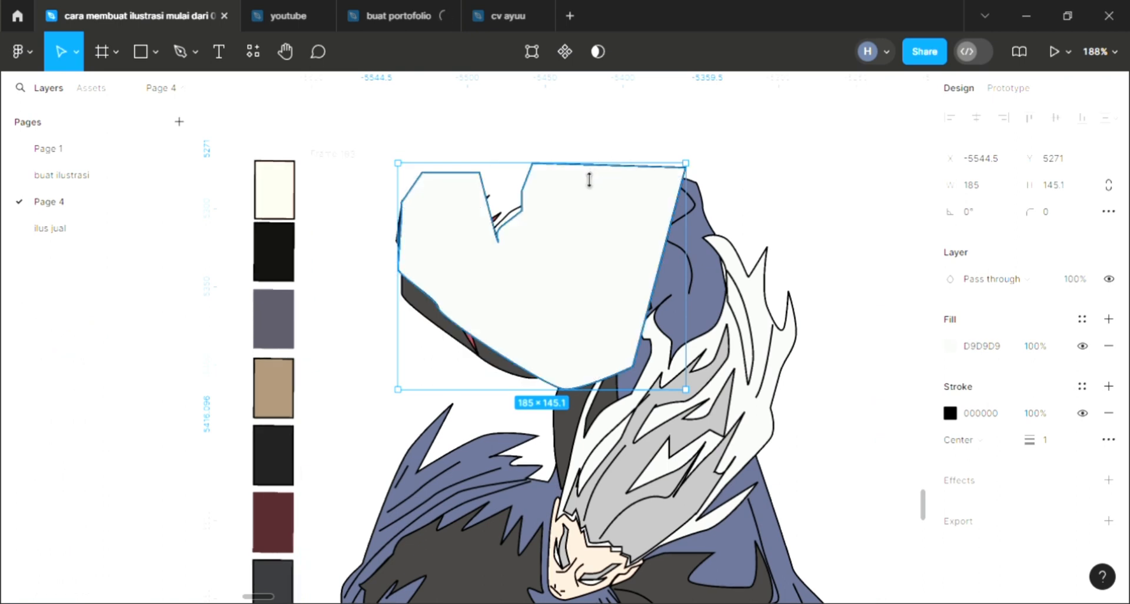
# Step: Resize the D9D9D9 shape over the hand to 186 × 139 and send it to the back of the page's layers
pyautogui.moveTo(588, 179)
pyautogui.mouseDown()
pyautogui.moveTo(586, 191)
pyautogui.moveTo(582, 182)
pyautogui.mouseUp()
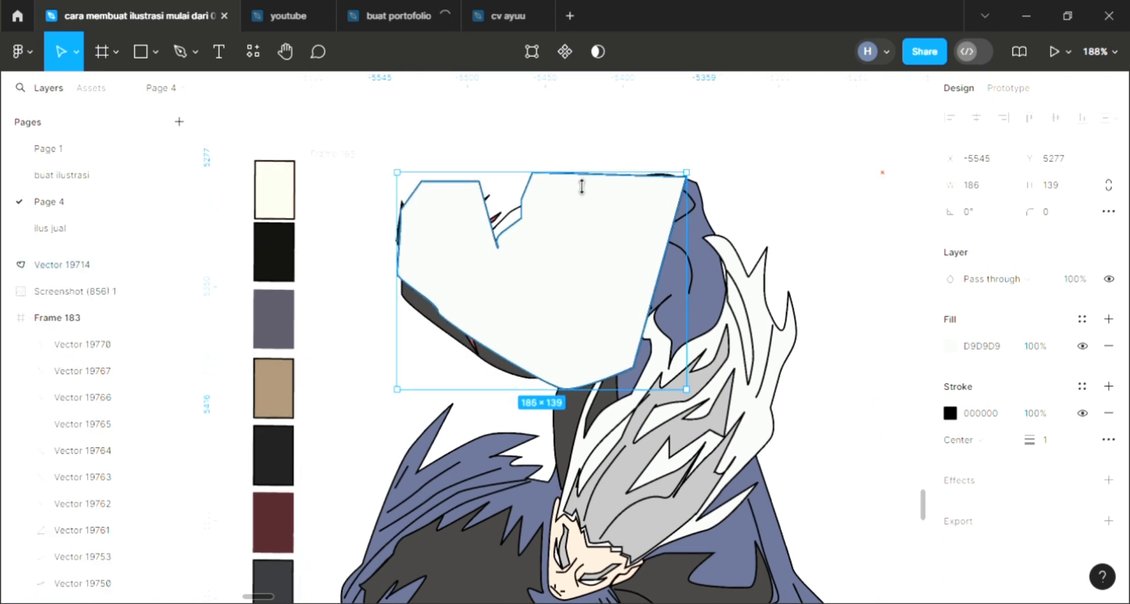
pyautogui.click(612, 144)
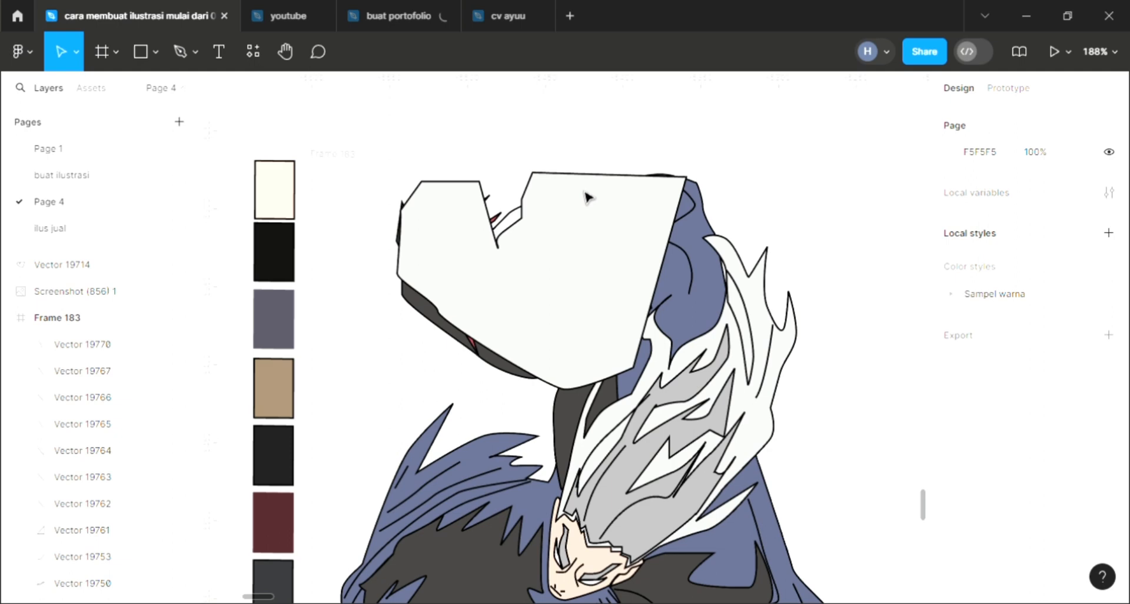
pyautogui.click(576, 265)
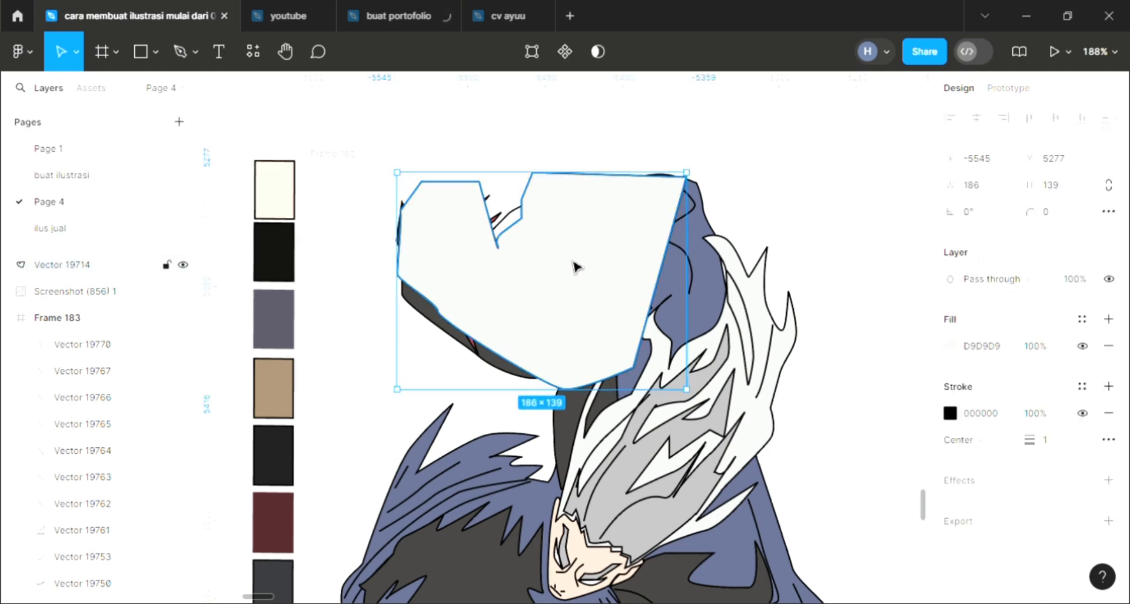
pyautogui.press('[')
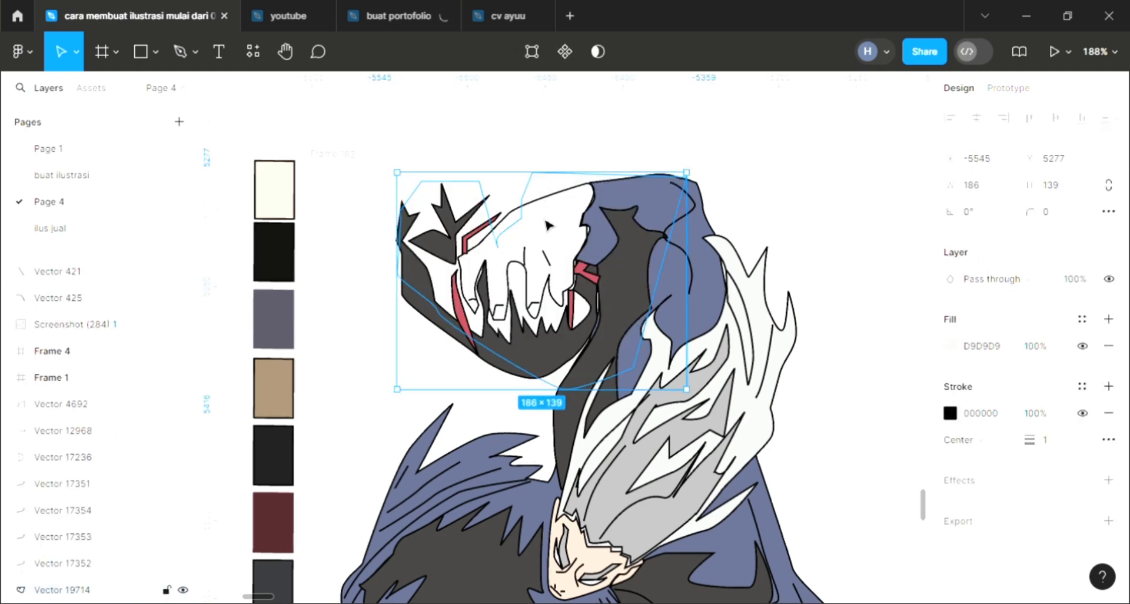
# Step: Move the D9D9D9 shape into the illustration frame over the creature head and send it behind the frame's other layers
pyautogui.moveTo(548, 223); pyautogui.dragTo(546, 253)
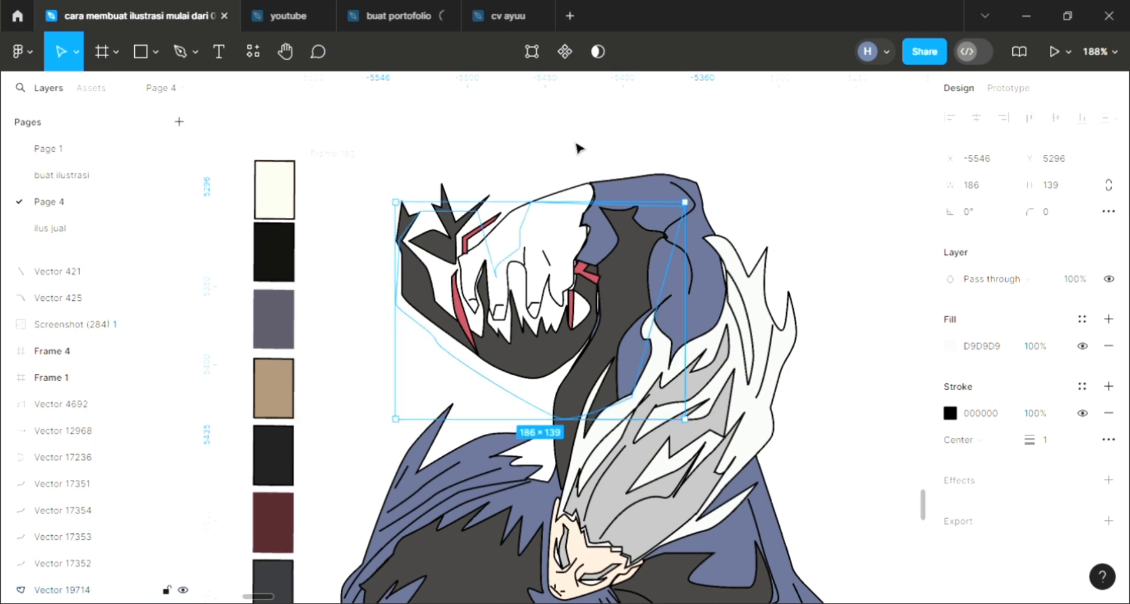
pyautogui.moveTo(576, 143); pyautogui.dragTo(596, 91)
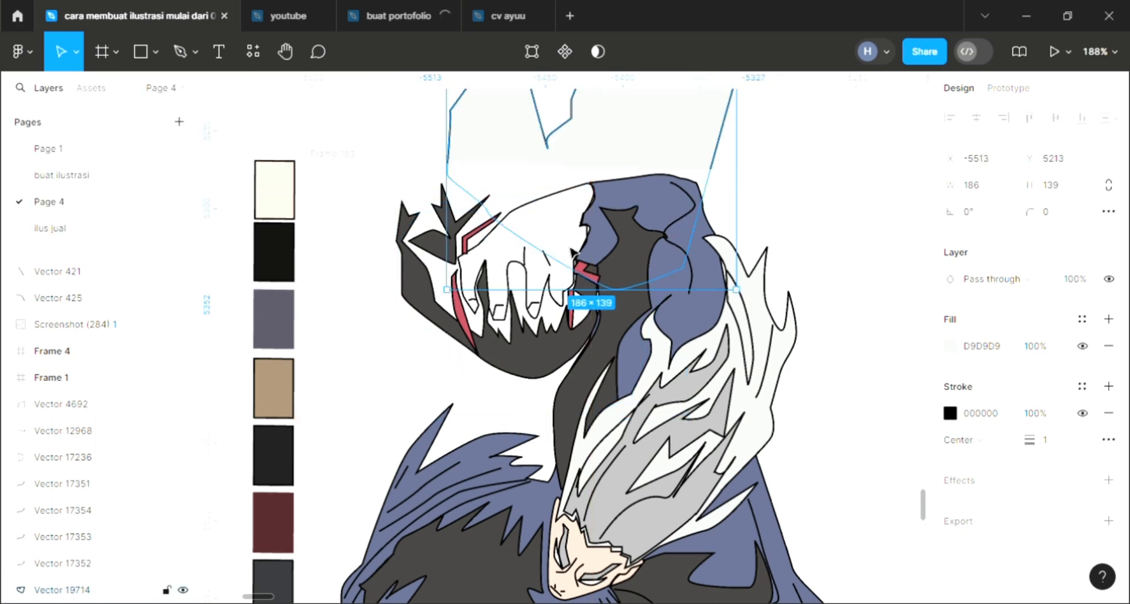
pyautogui.moveTo(574, 253); pyautogui.dragTo(526, 349)
pyautogui.scroll(-2, 527, 352)
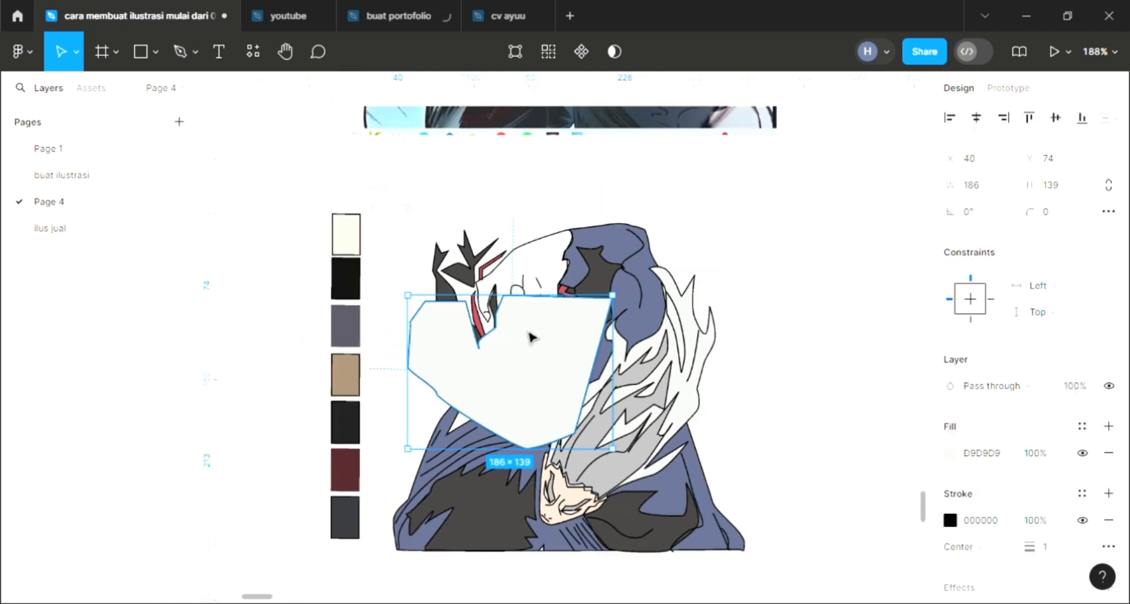
pyautogui.moveTo(527, 295); pyautogui.dragTo(528, 287)
pyautogui.hotkey('ctrl', 'shift', '[')
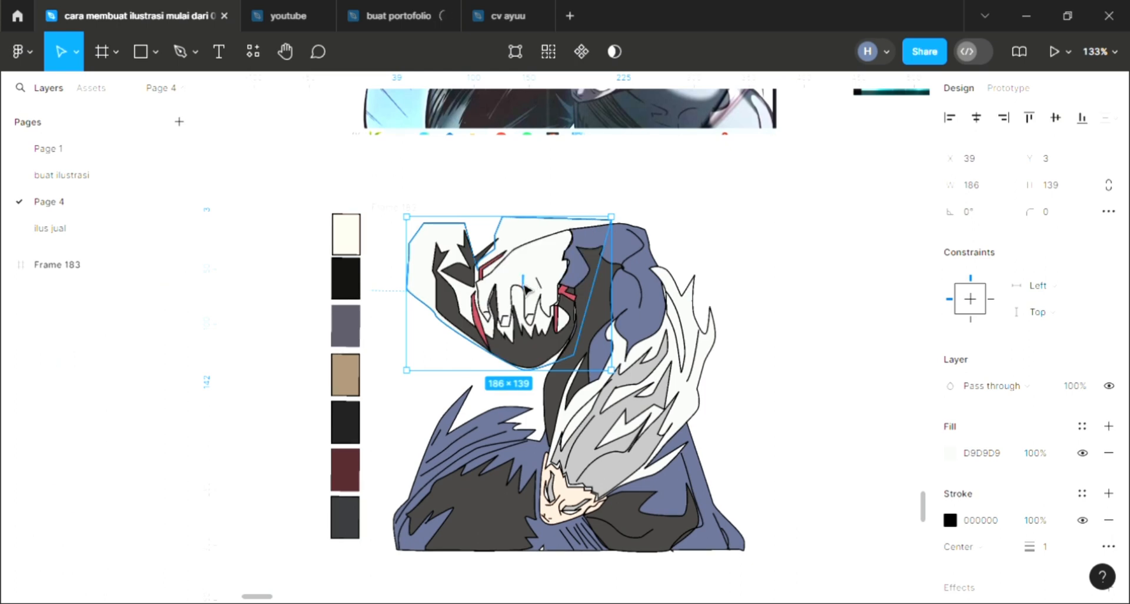
# Step: Shift the light backing shape toward the cloaked arm, placing it at X 68, Y 5
pyautogui.scroll(2, 528, 287)
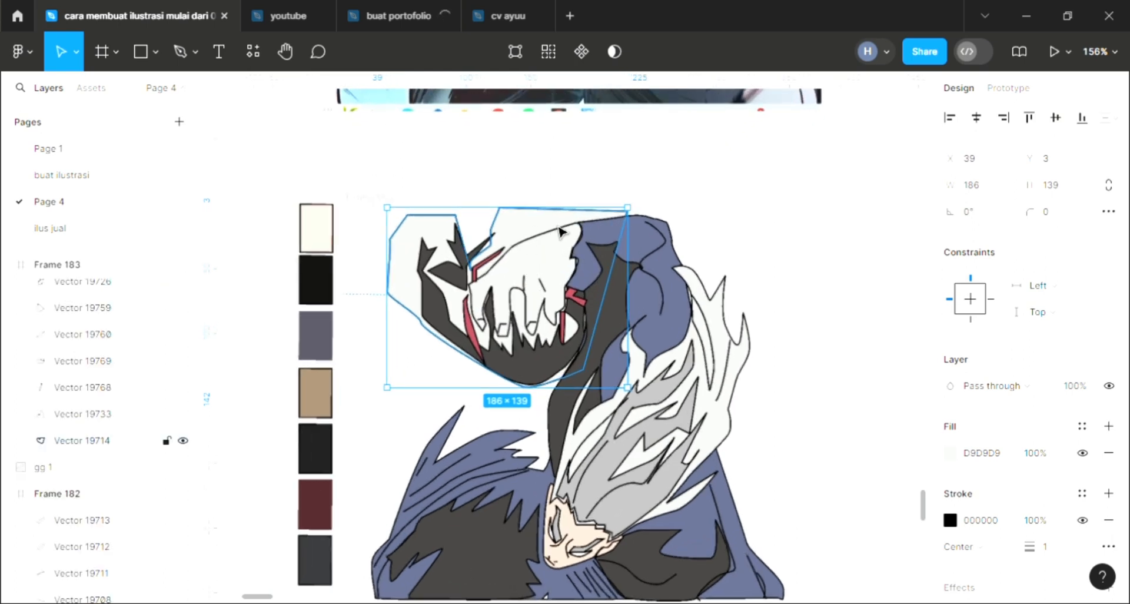
pyautogui.moveTo(560, 232); pyautogui.dragTo(570, 230)
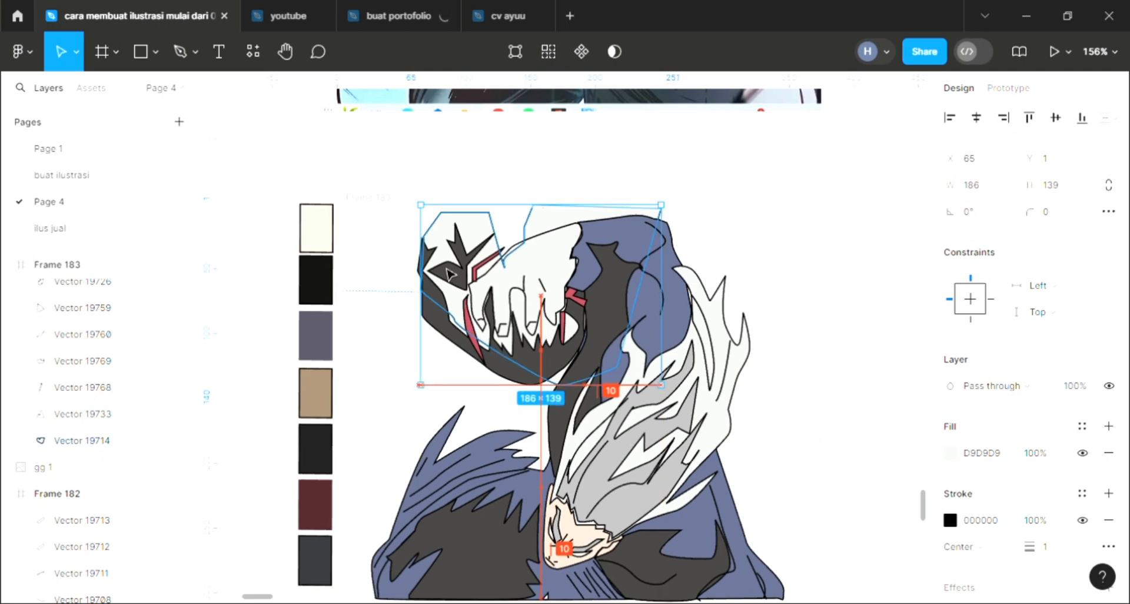
pyautogui.scroll(5, 465, 335)
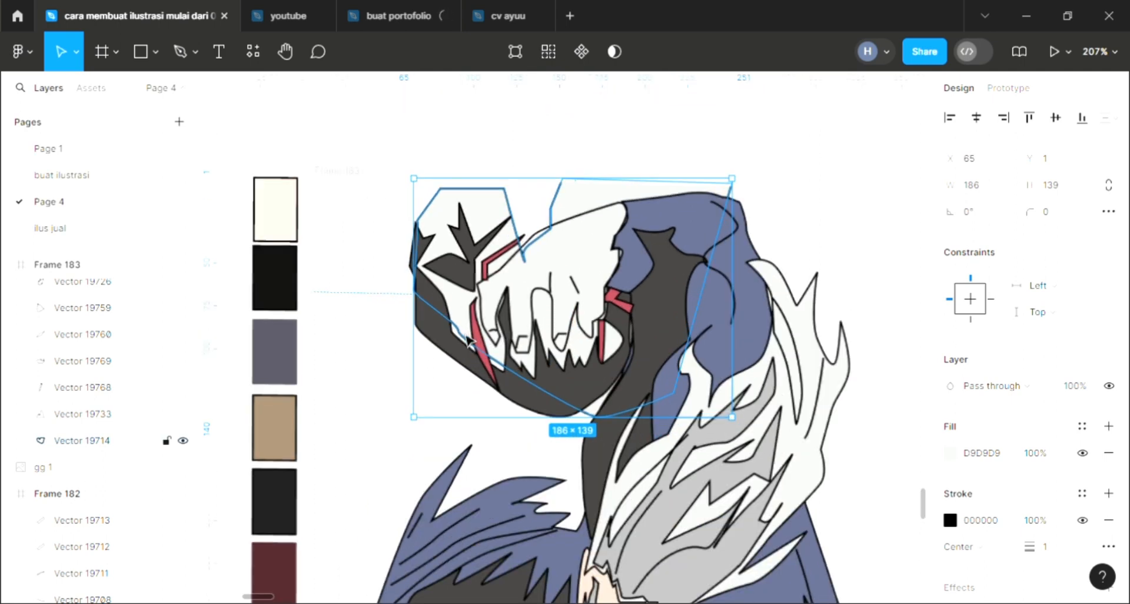
pyautogui.moveTo(462, 346); pyautogui.dragTo(468, 354)
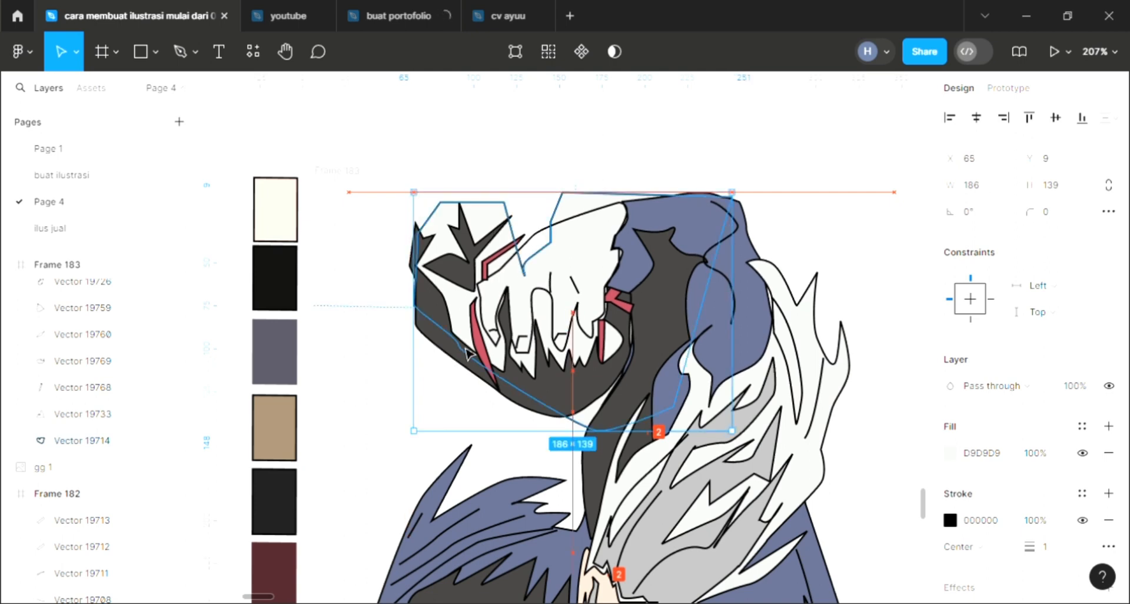
pyautogui.click(446, 461)
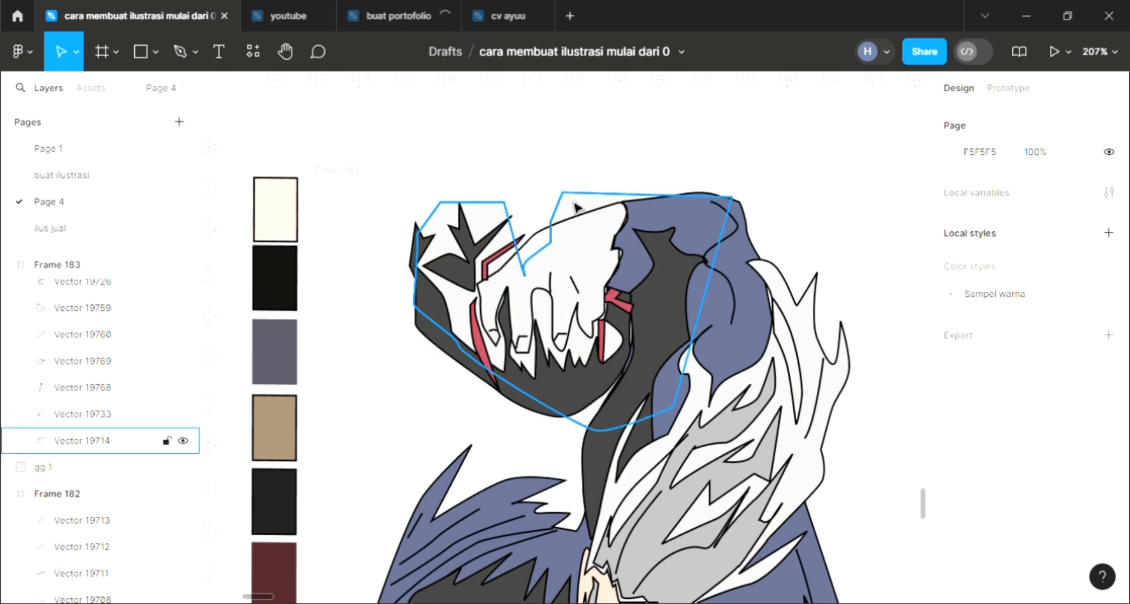
pyautogui.moveTo(576, 203); pyautogui.dragTo(577, 203)
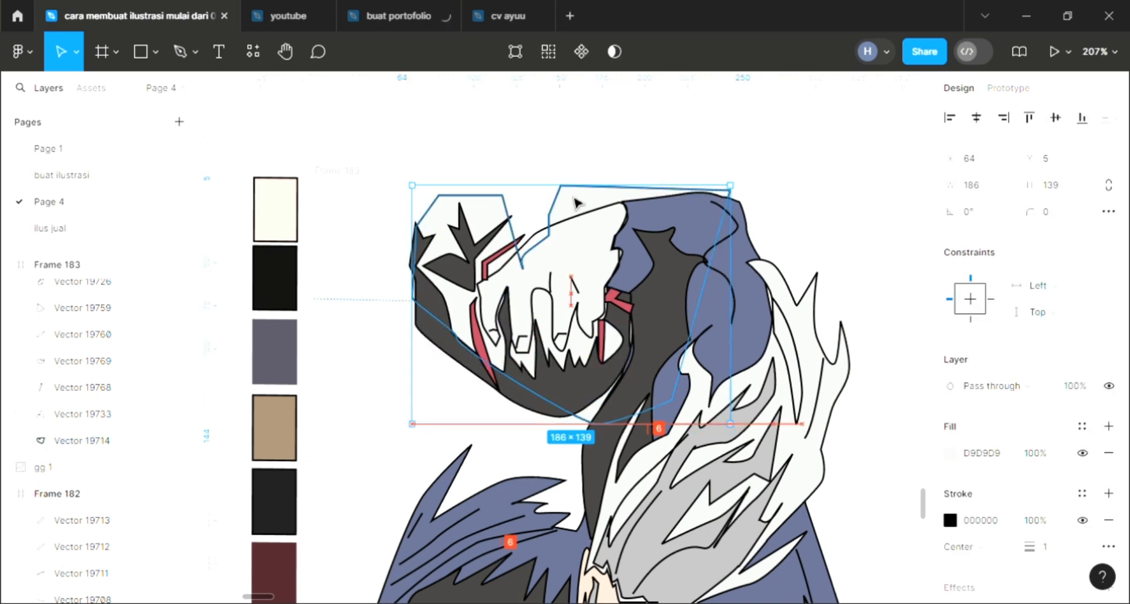
pyautogui.moveTo(576, 203); pyautogui.dragTo(598, 210)
pyautogui.scroll(2, 565, 203)
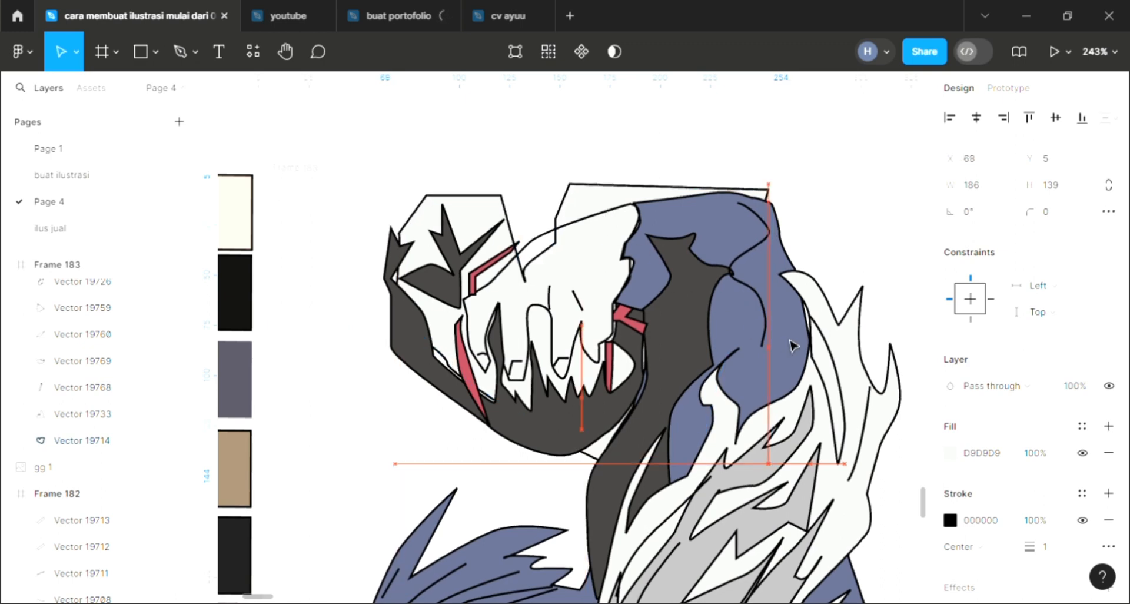
pyautogui.moveTo(791, 344); pyautogui.dragTo(793, 342)
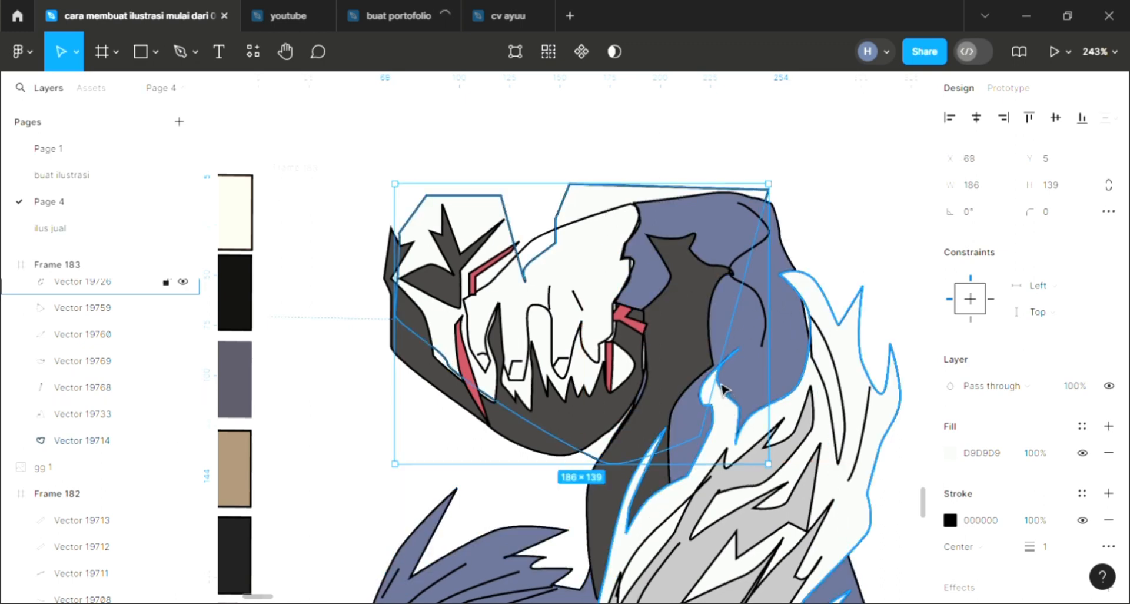
pyautogui.doubleClick(713, 325)
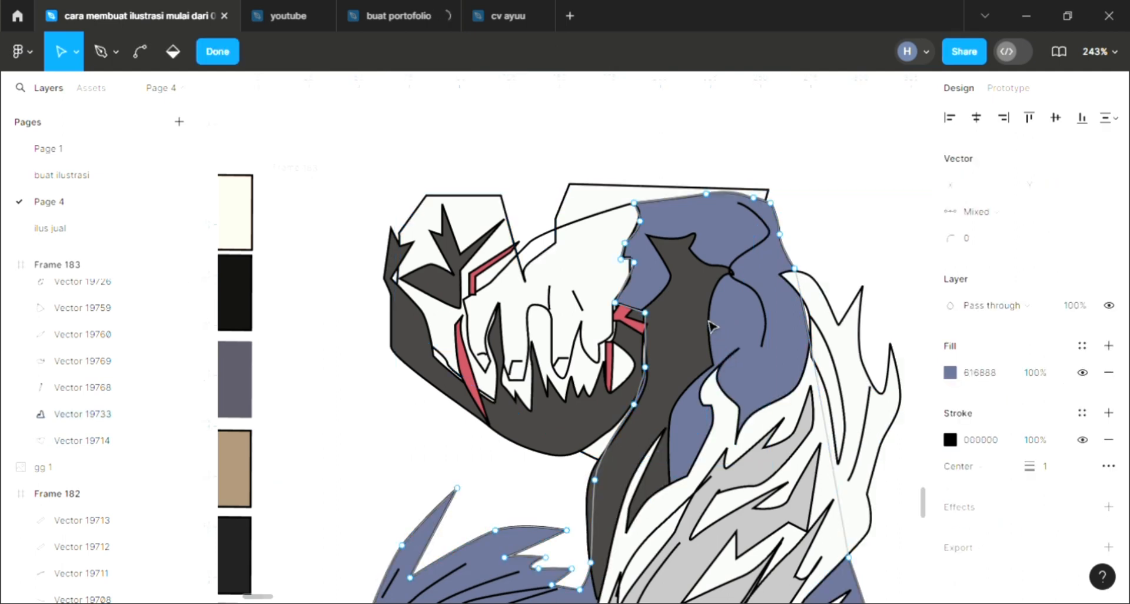
pyautogui.press('Escape')
pyautogui.press('Escape')
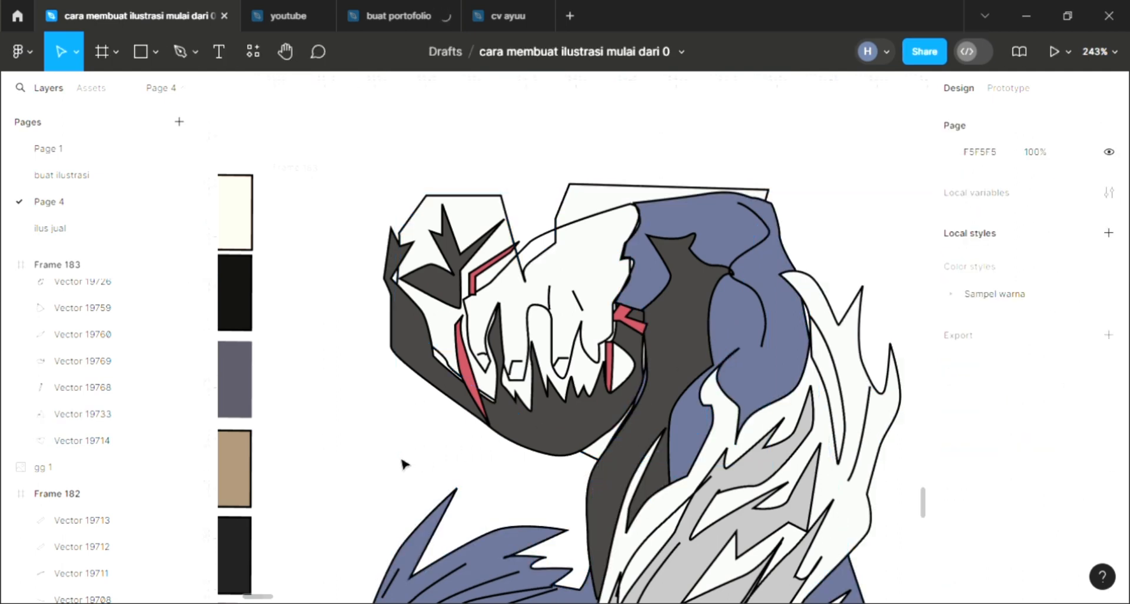
# Step: Reposition the light backing shape at X 43, Y 2 so its lower edge follows the creature's jaw
pyautogui.click(586, 205)
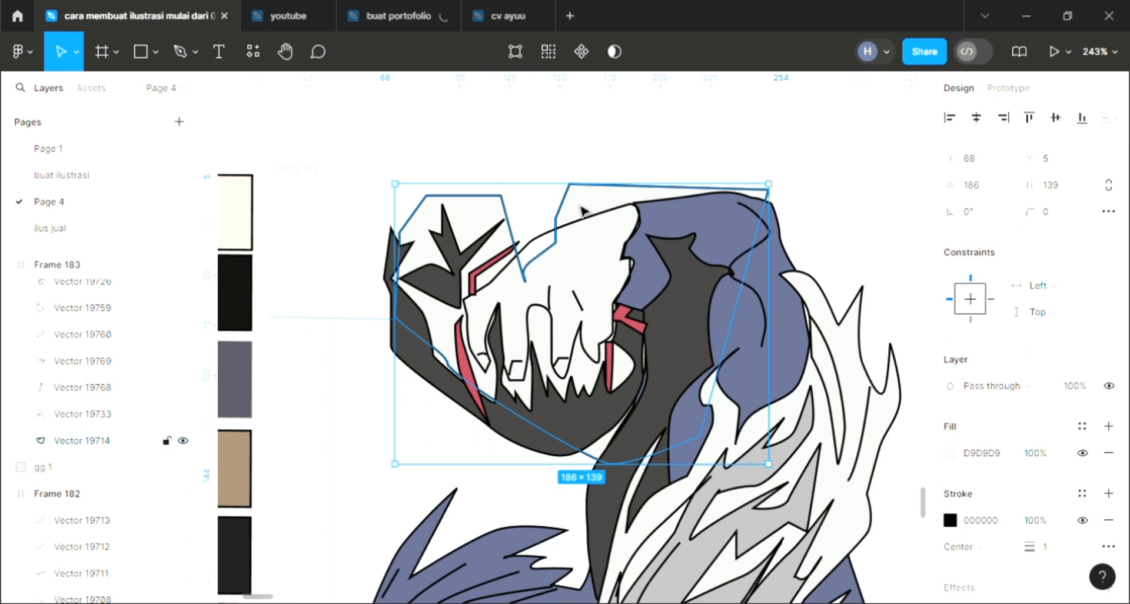
pyautogui.moveTo(568, 213); pyautogui.dragTo(544, 201)
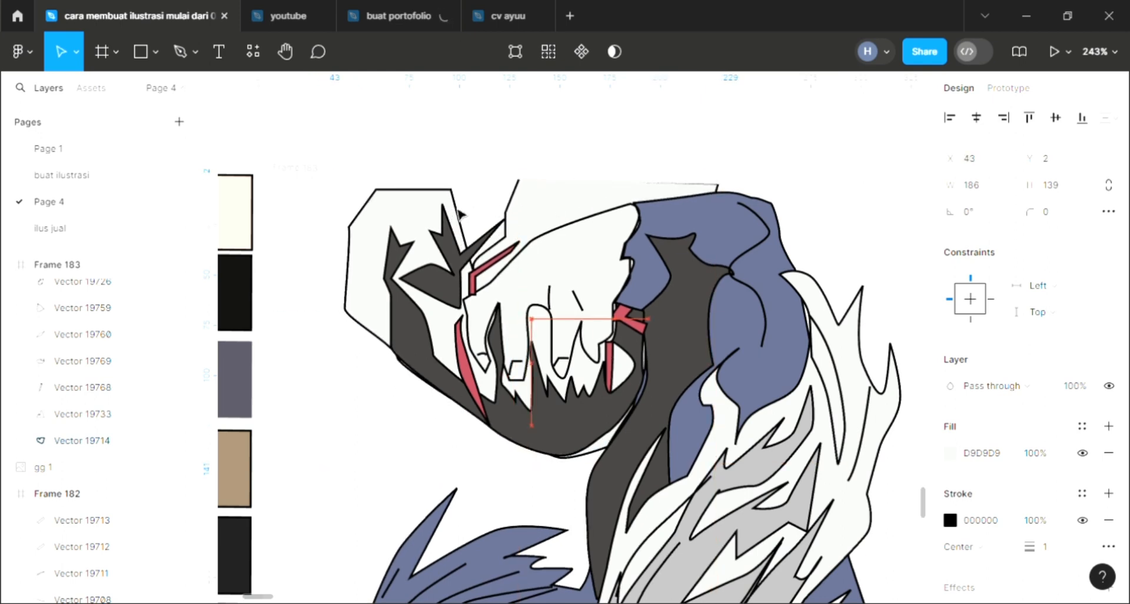
pyautogui.moveTo(460, 213); pyautogui.dragTo(460, 213)
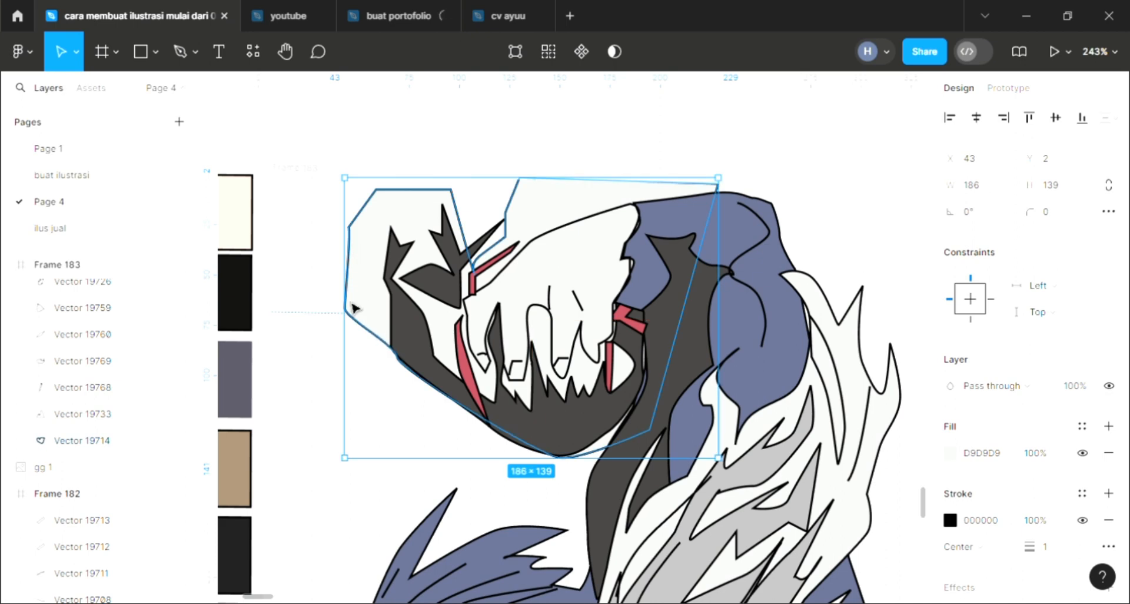
# Step: Pull the backing shape's outer points in to the creature head's edge and adjust its upper corners and notch, narrowing it to about 165
pyautogui.doubleClick(354, 307)
pyautogui.moveTo(353, 305); pyautogui.dragTo(396, 304)
pyautogui.moveTo(382, 193); pyautogui.dragTo(465, 185)
pyautogui.moveTo(507, 237); pyautogui.dragTo(472, 245)
pyautogui.click(482, 253)
pyautogui.press('Escape')
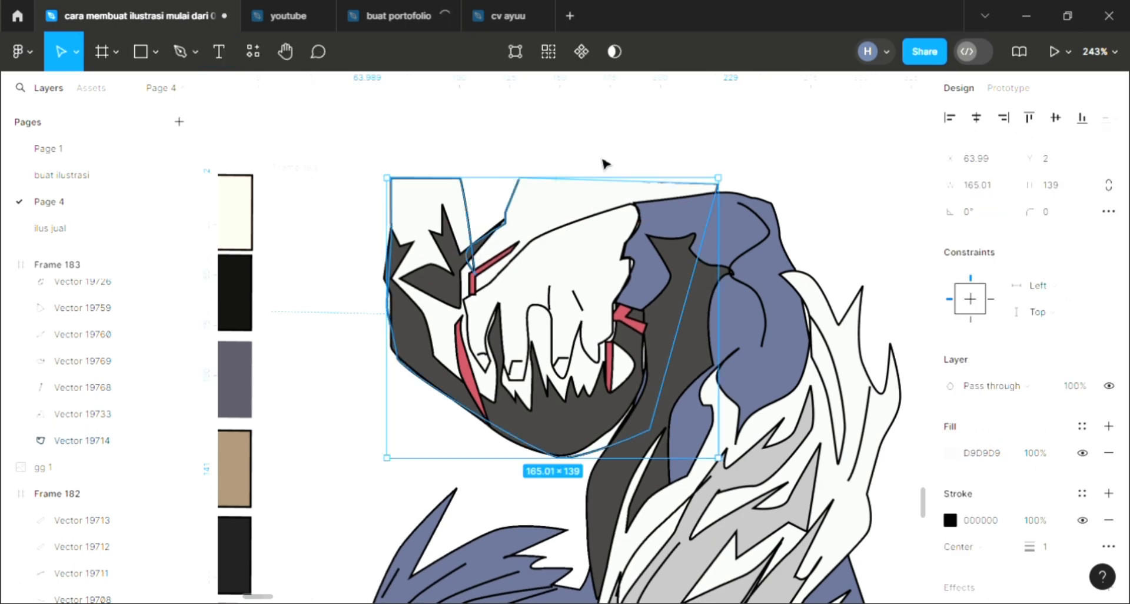
pyautogui.press('Escape')
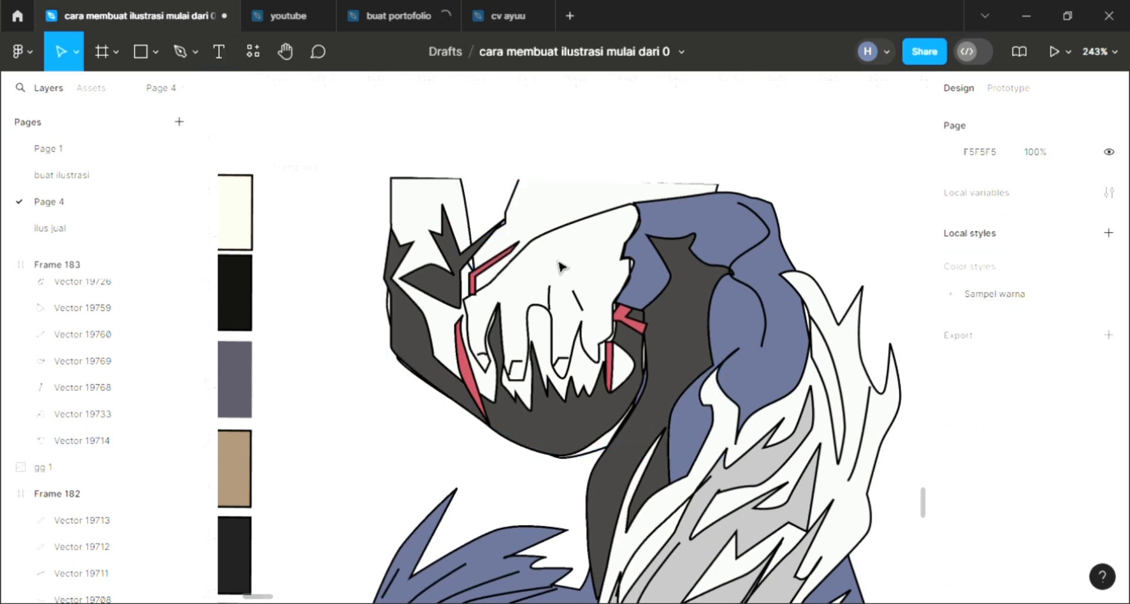
# Step: Apply the cloak's sampled blue-gray 616888 to the hand's outline
pyautogui.click(626, 314)
pyautogui.press('i')
pyautogui.click(743, 252)
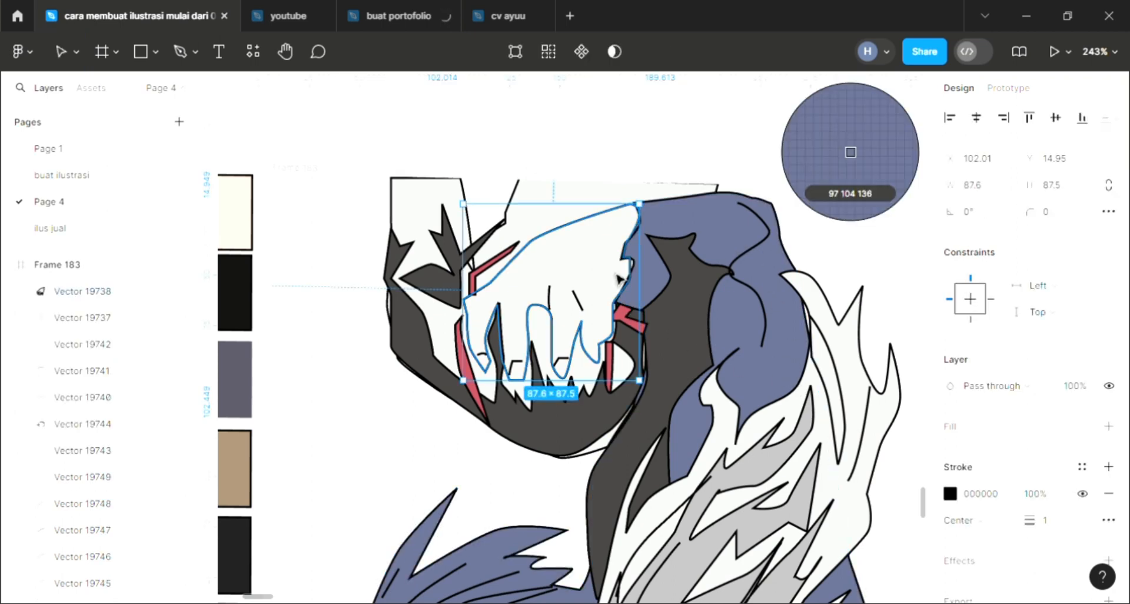
# Step: Fill the large backing shape behind the creature head with the cloak's sampled blue-gray 616888
pyautogui.click(707, 206)
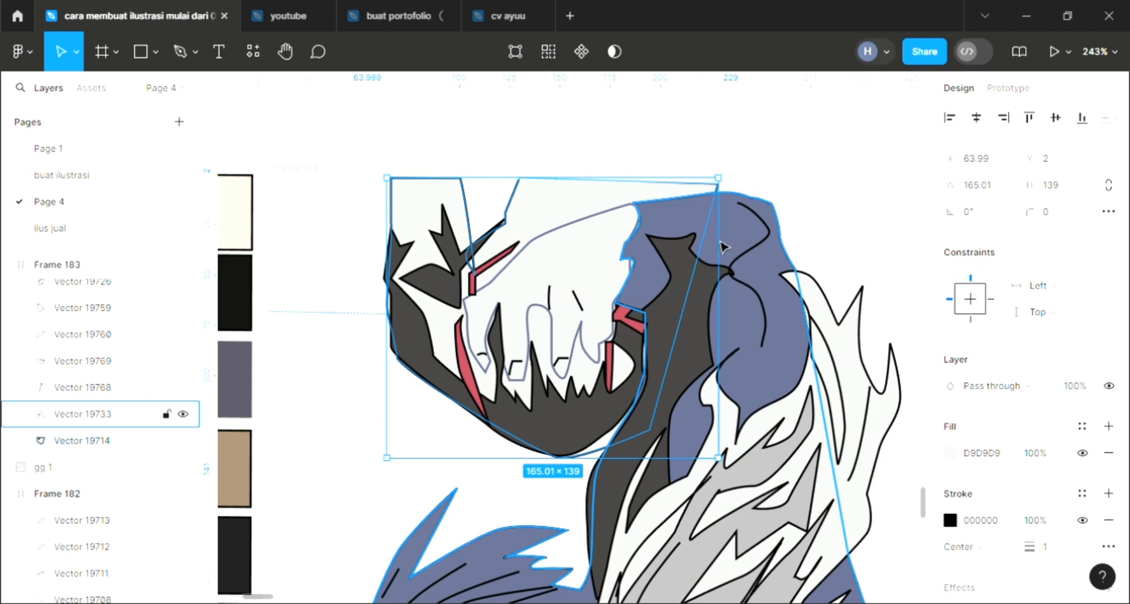
pyautogui.press('i')
pyautogui.click(751, 247)
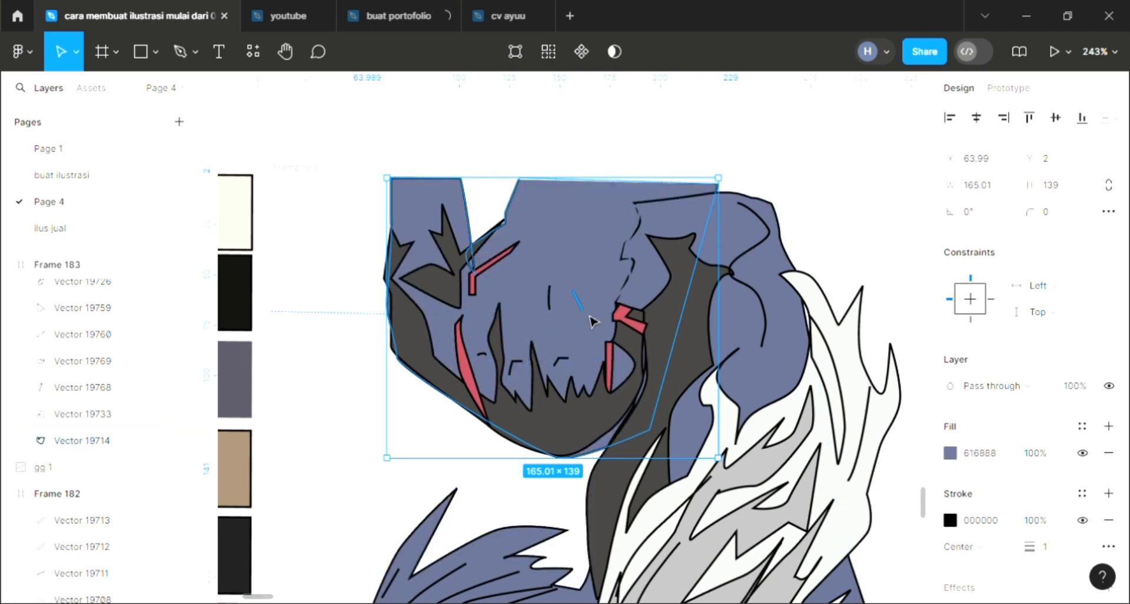
# Step: Add a fill to the hand shape and color it with the skin tone F0D2C3 sampled from the face
pyautogui.click(625, 294)
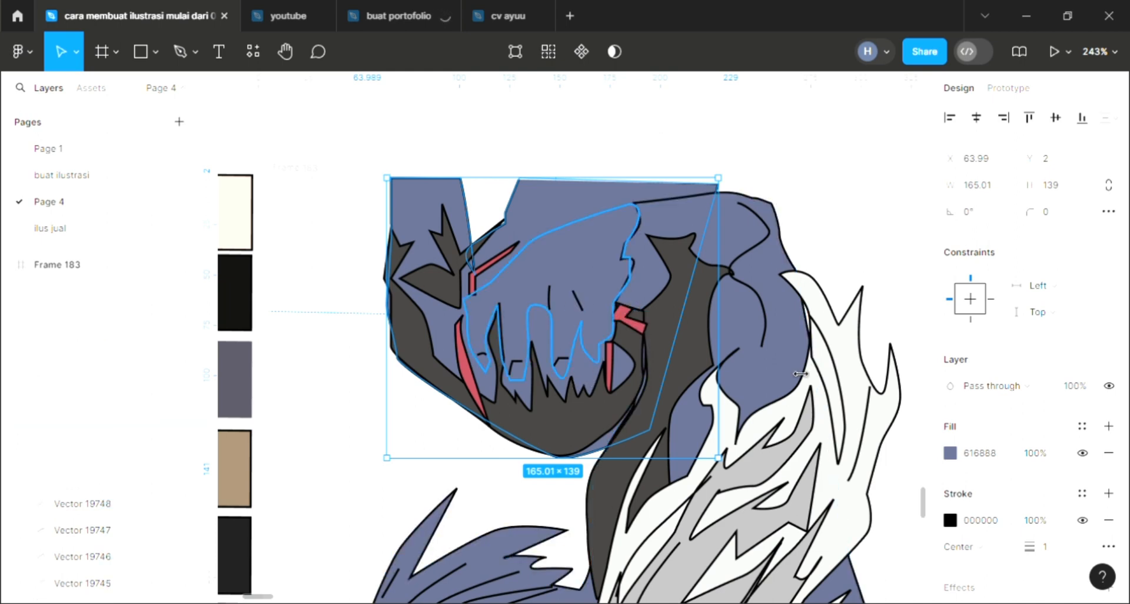
pyautogui.click(1110, 425)
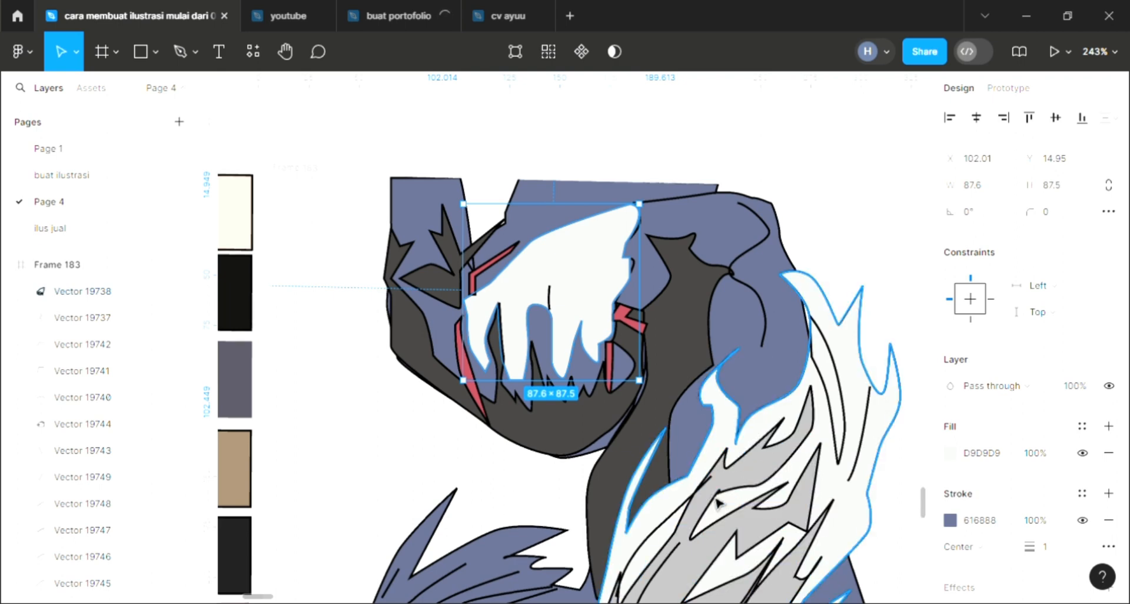
pyautogui.press('i')
pyautogui.scroll(-3, 577, 462)
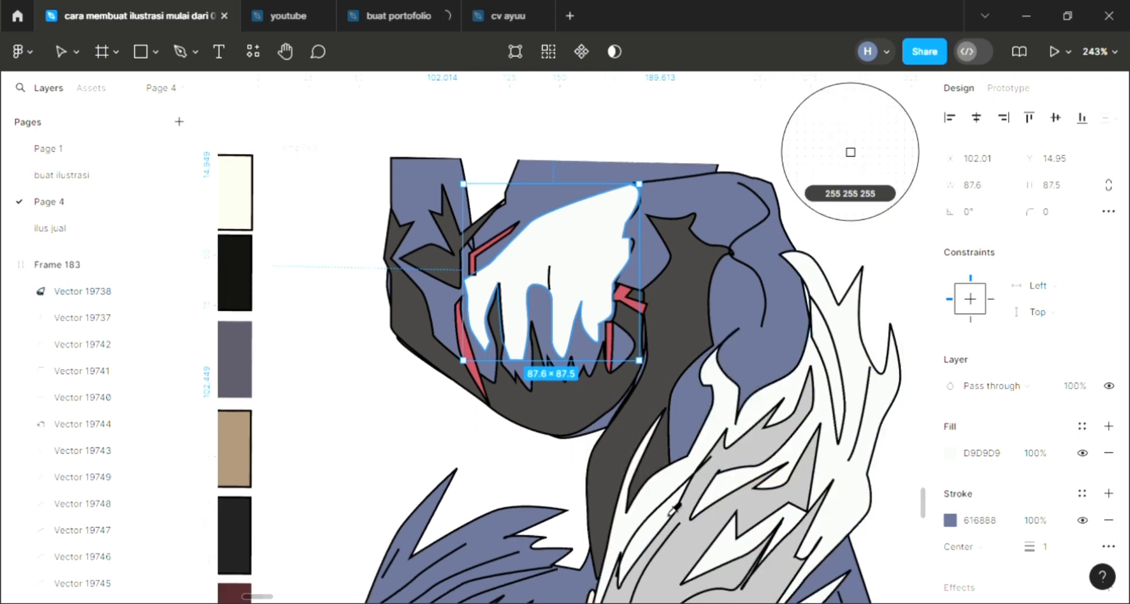
pyautogui.scroll(-1, 622, 560)
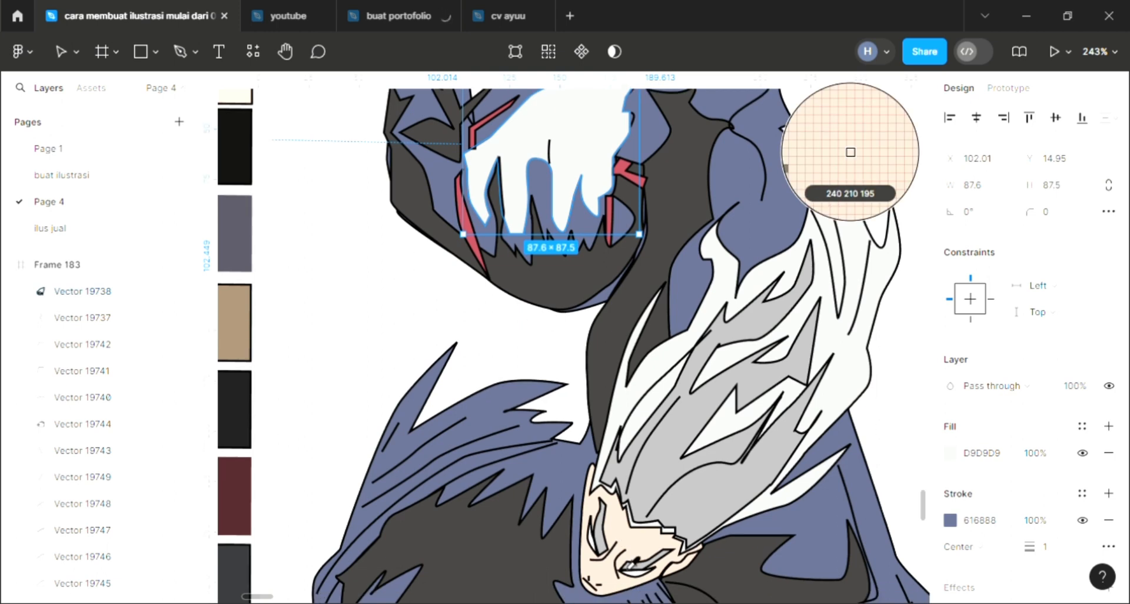
pyautogui.click(624, 555)
# Step: Set the hand shape's stroke color to 111111
pyautogui.scroll(1, 807, 450)
pyautogui.click(980, 520)
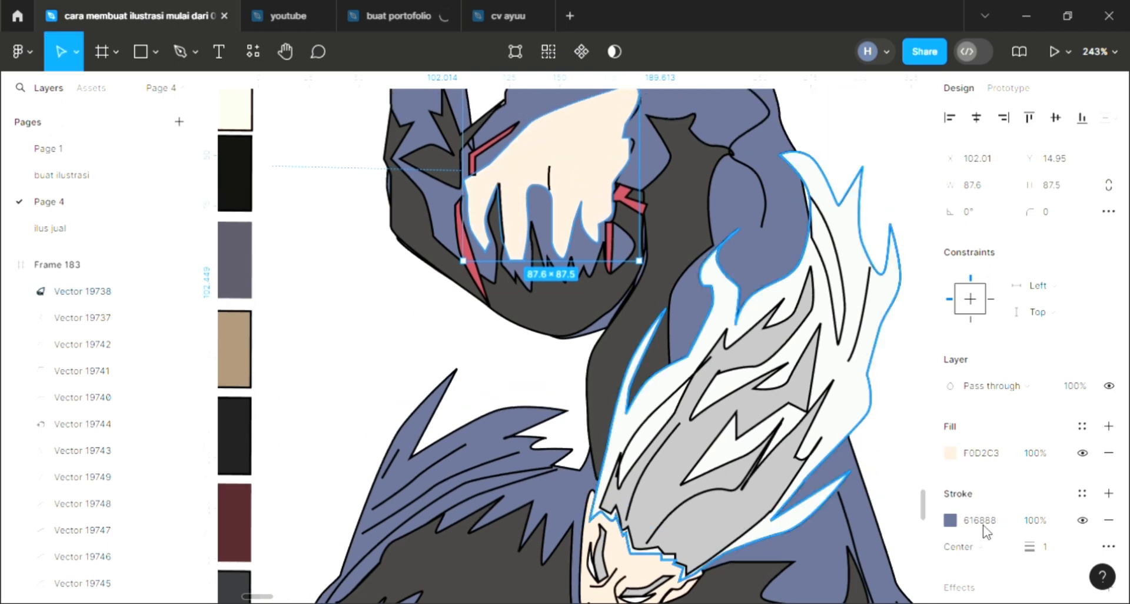
pyautogui.write('11')
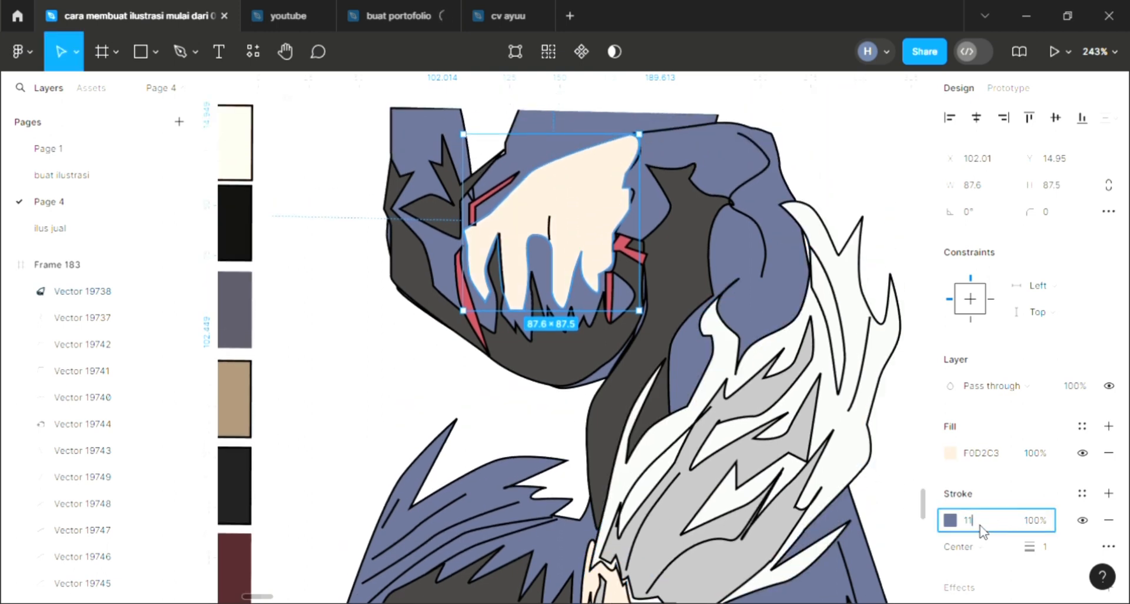
pyautogui.press('Return')
# Step: Send the skin-colored hand shape to the back of its frame and place the large 616888 backing shape behind it
pyautogui.scroll(3, 610, 293)
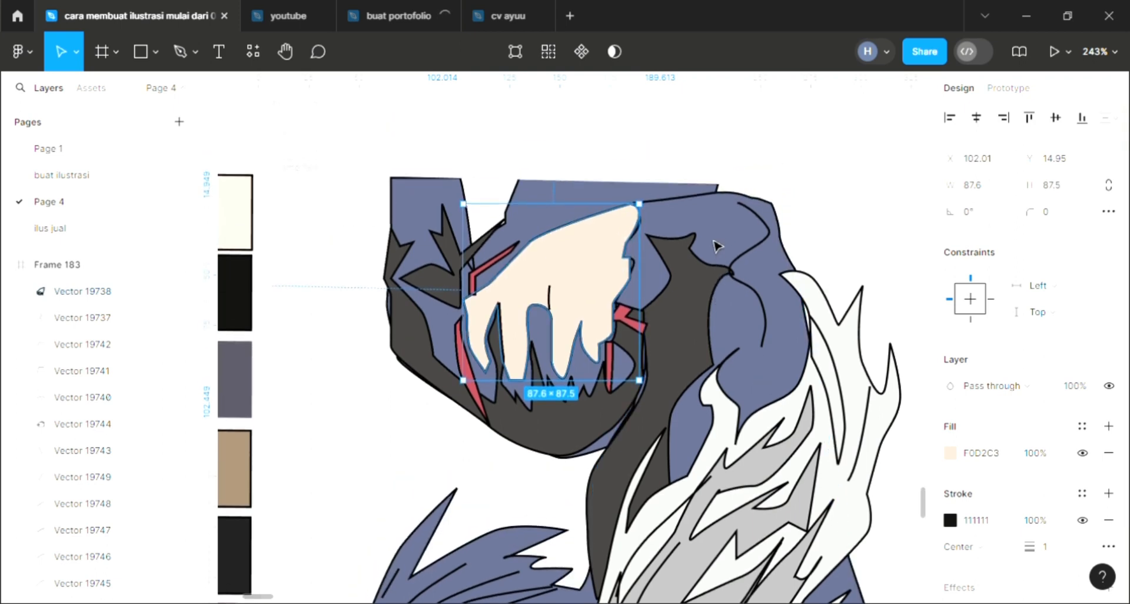
pyautogui.hotkey('ctrl', 'shift', '[')
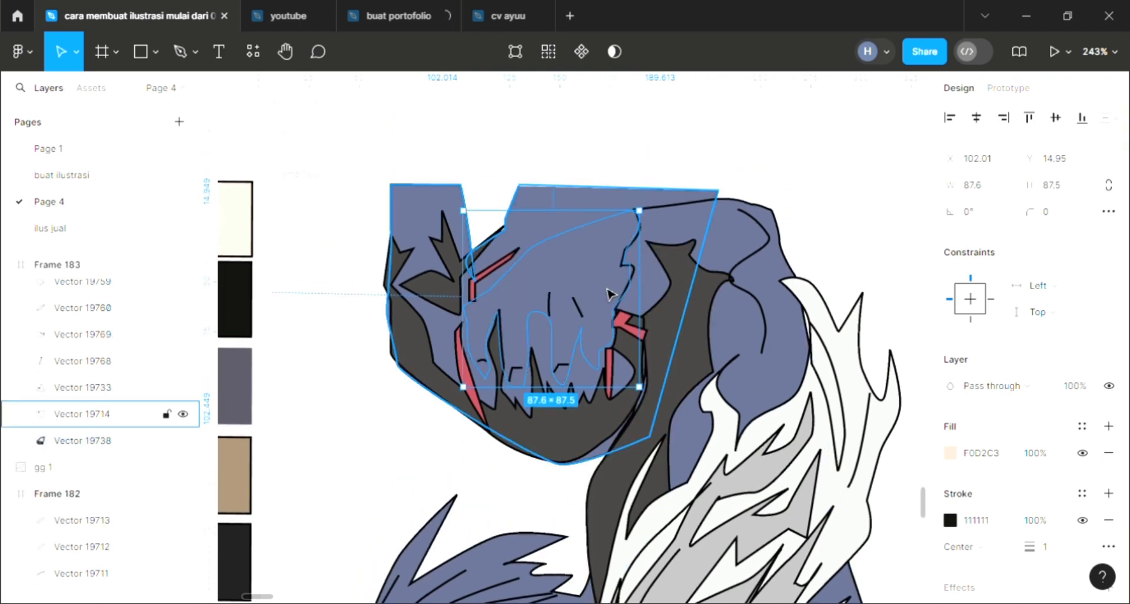
pyautogui.click(560, 217)
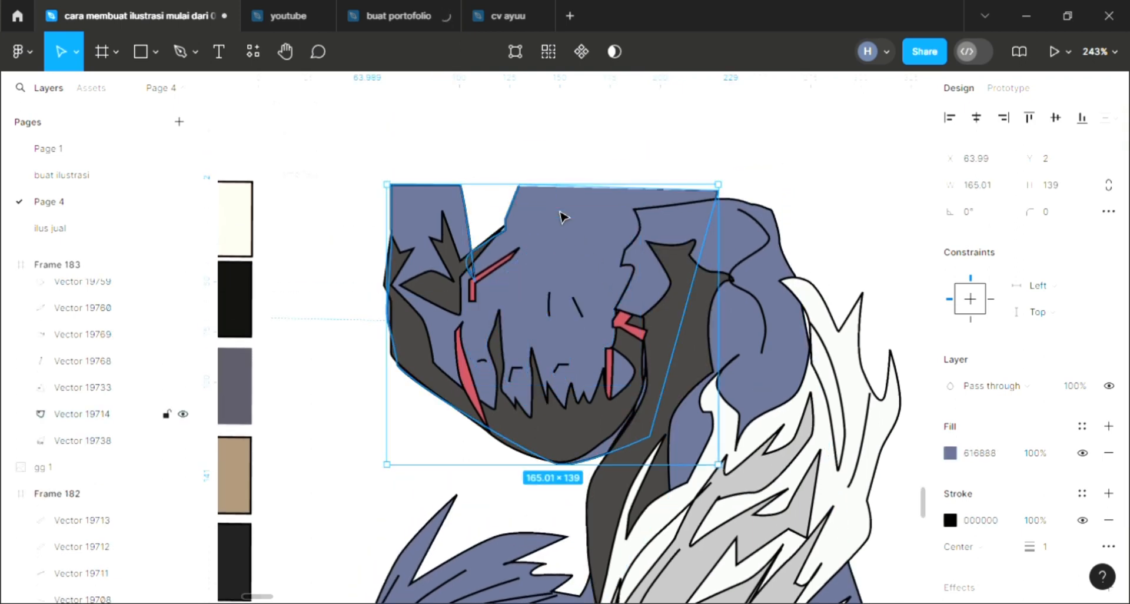
pyautogui.hotkey('ctrl', 'shift', '[')
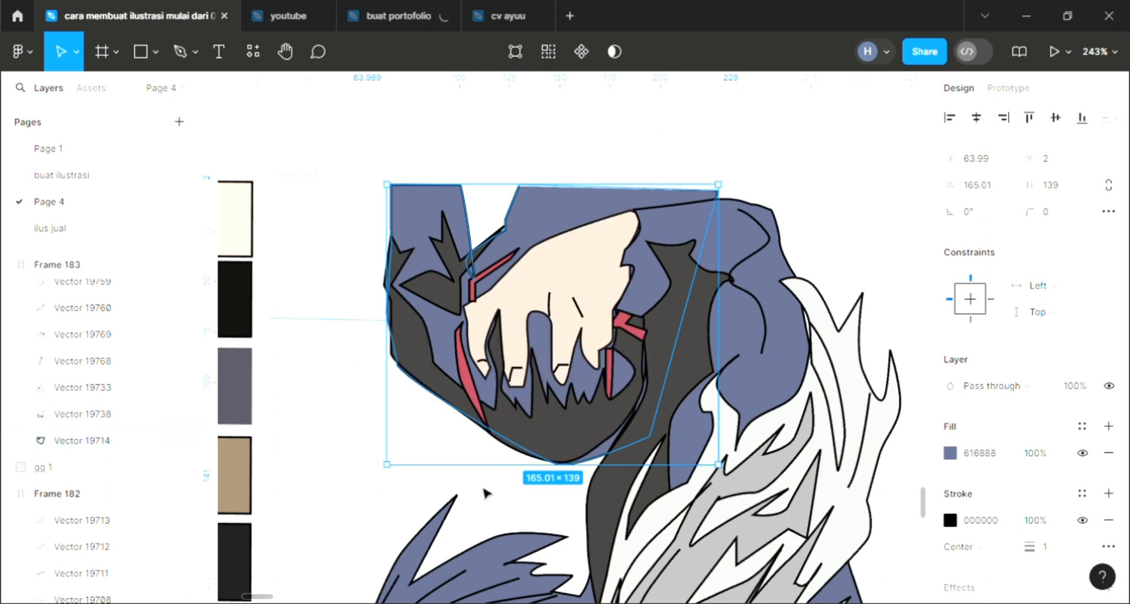
pyautogui.press('Escape')
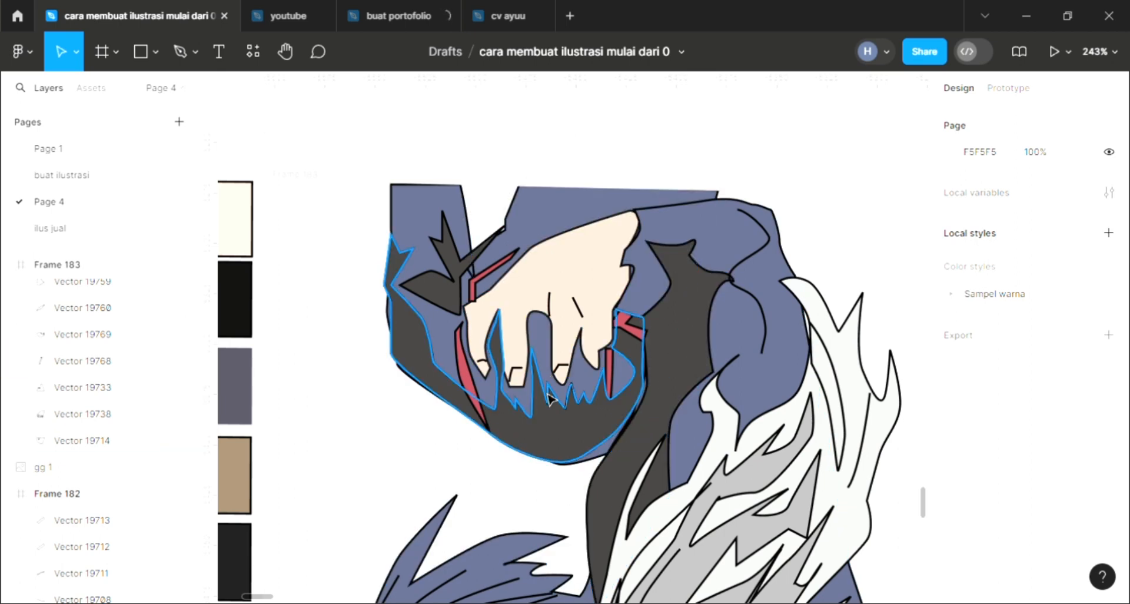
# Step: Draw a diagonal crease line about 24 × 15 across the back of the hand with the Pen tool
pyautogui.scroll(-3, 550, 394)
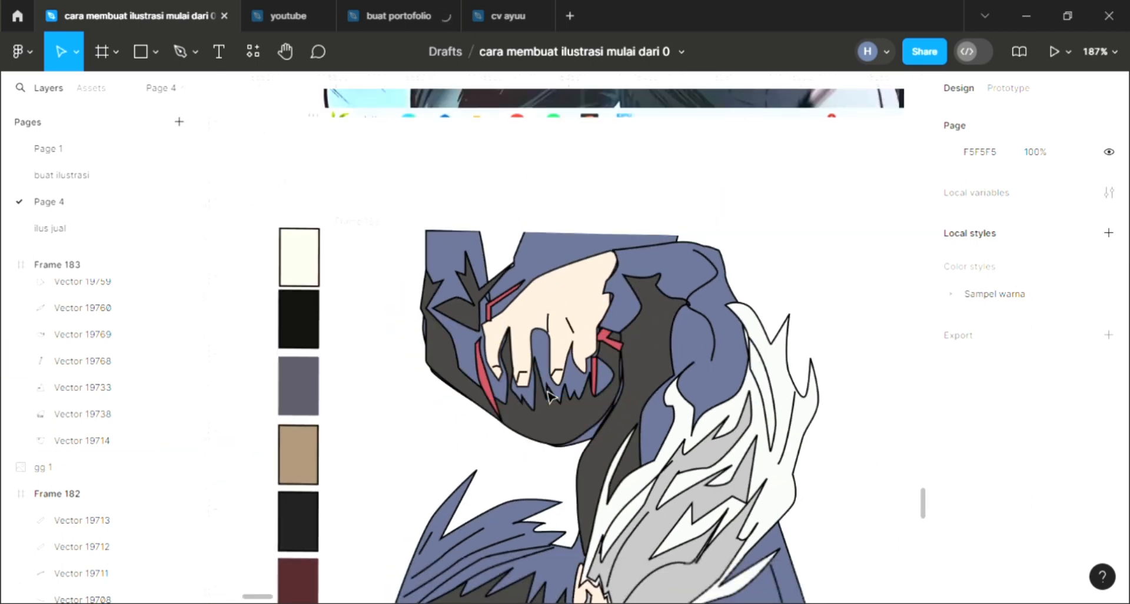
pyautogui.scroll(-4, 635, 422)
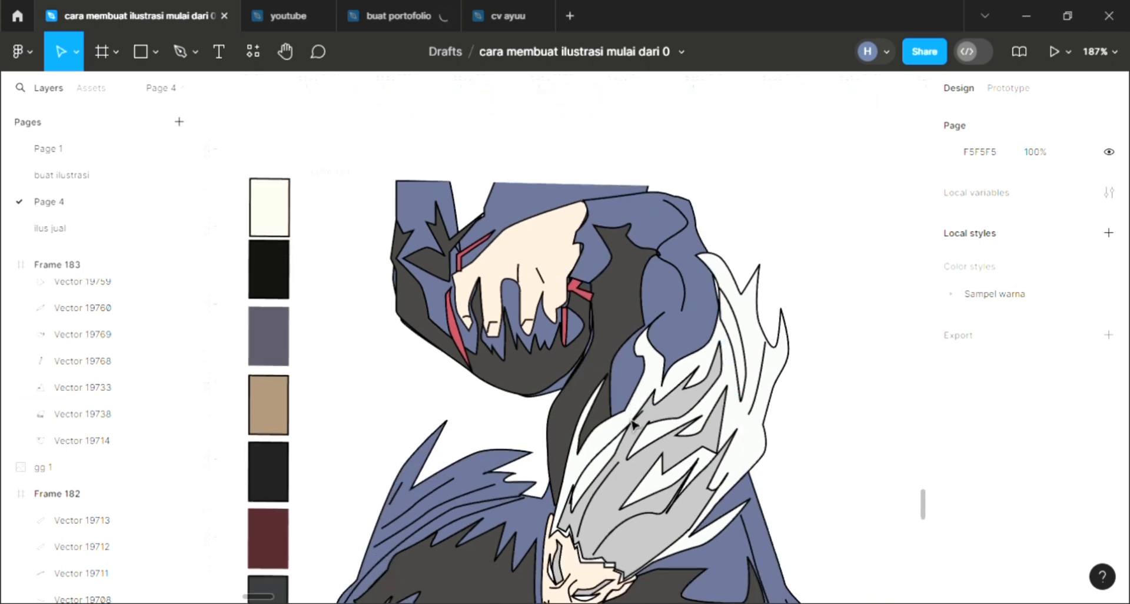
pyautogui.hscroll(2, 633, 424)
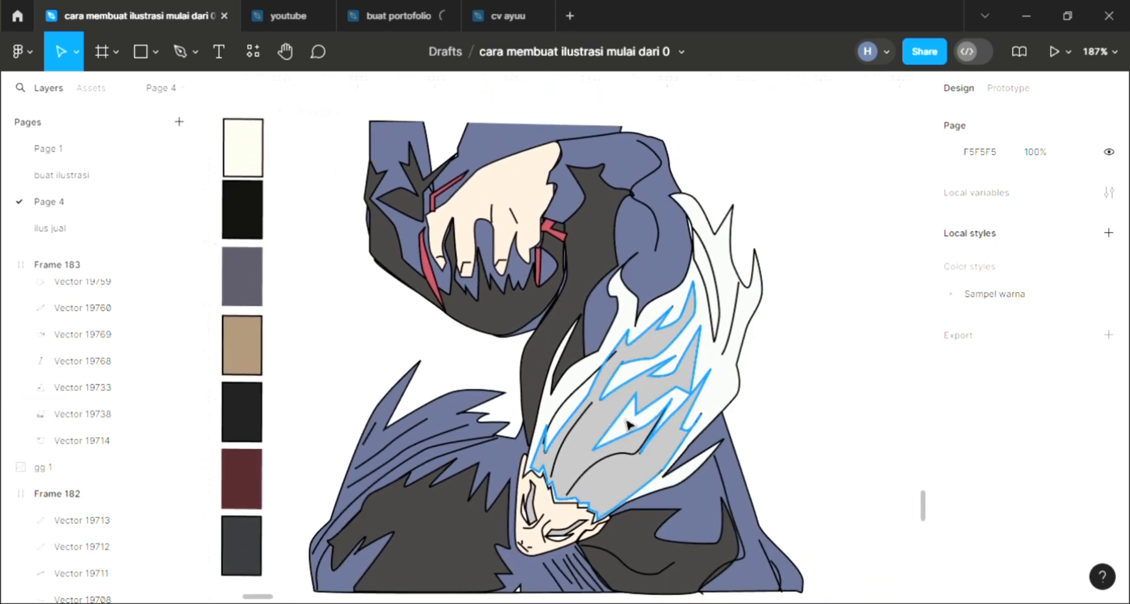
pyautogui.hscroll(1, 631, 427)
pyautogui.scroll(-1, 587, 341)
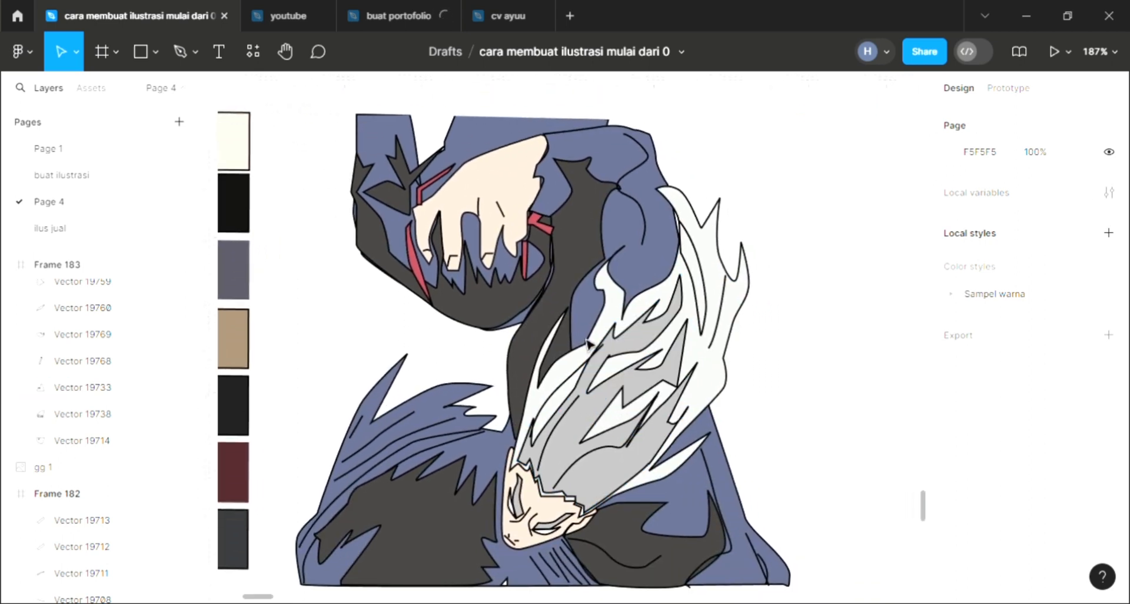
pyautogui.click(190, 52)
pyautogui.click(182, 52)
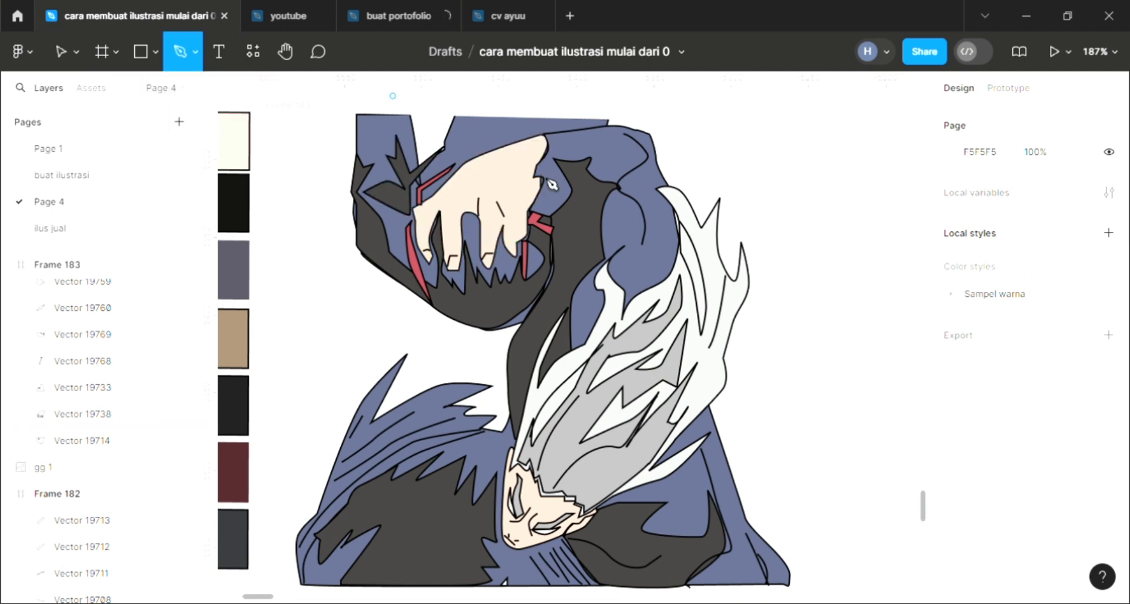
pyautogui.click(464, 178)
pyautogui.moveTo(501, 156); pyautogui.dragTo(507, 153)
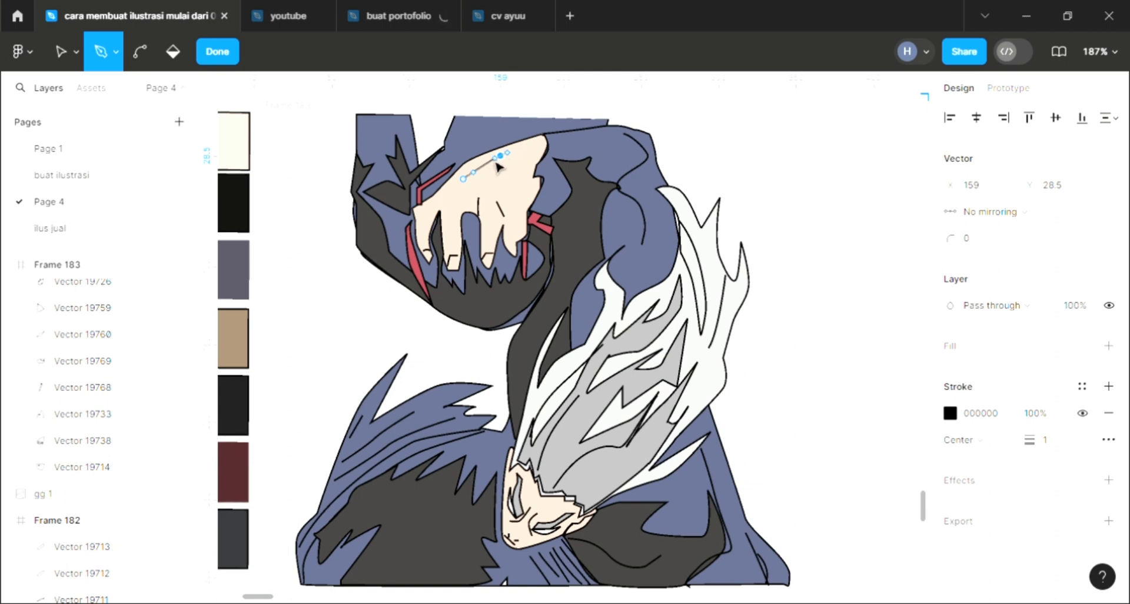
pyautogui.press('Escape')
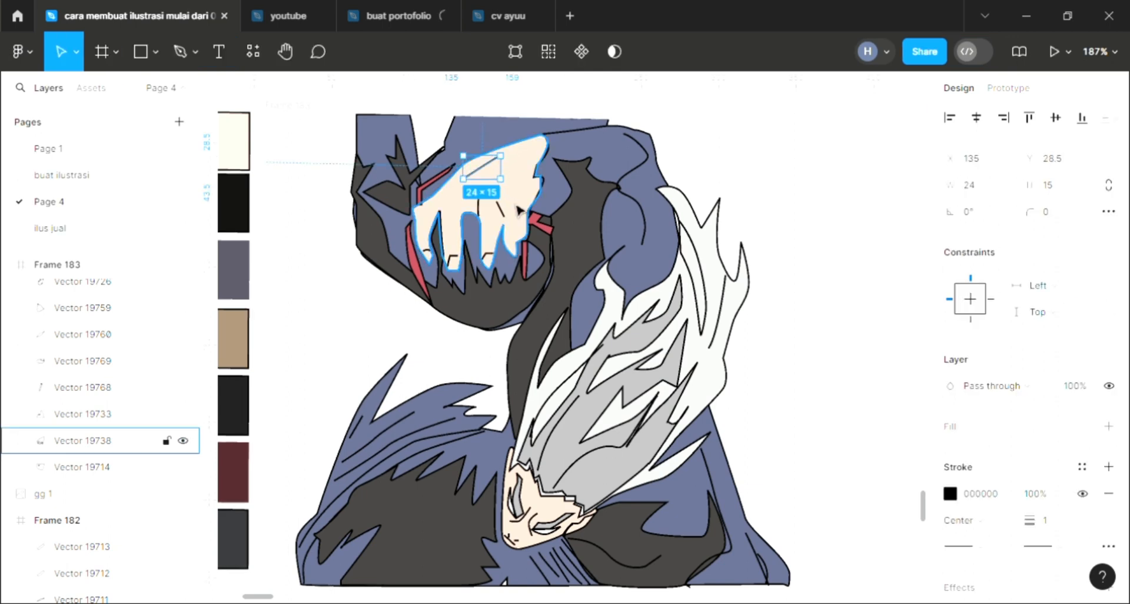
# Step: Add two shorter parallel crease lines below the first one on the hand, about 18.5 × 12.5 and 10 × 6.5
pyautogui.click(494, 203)
pyautogui.press('p')
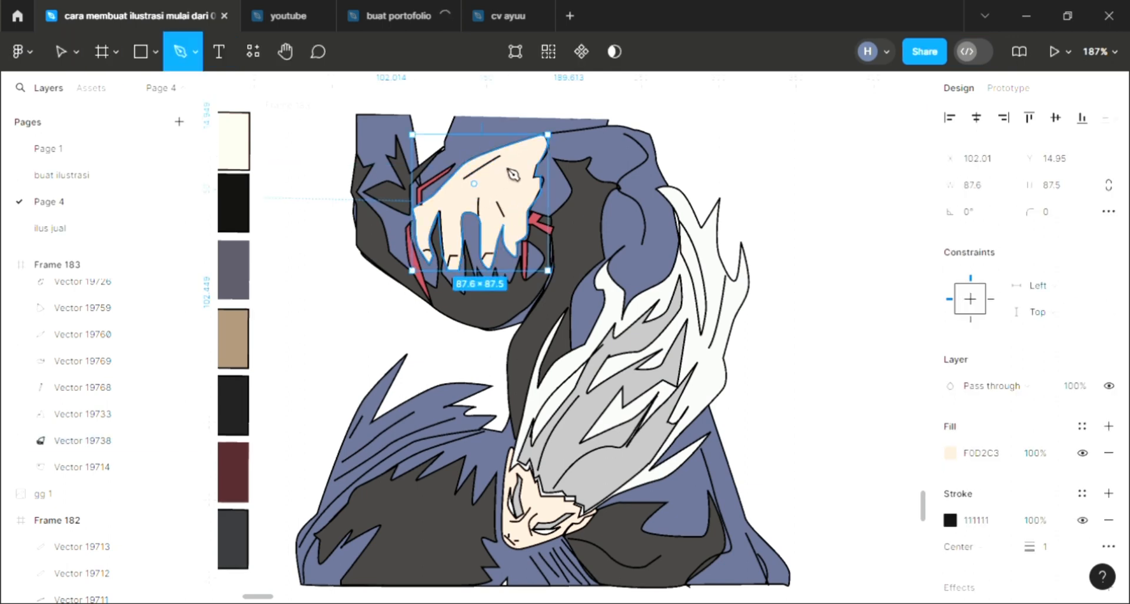
pyautogui.click(476, 182)
pyautogui.click(502, 164)
pyautogui.press('Escape')
pyautogui.press('p')
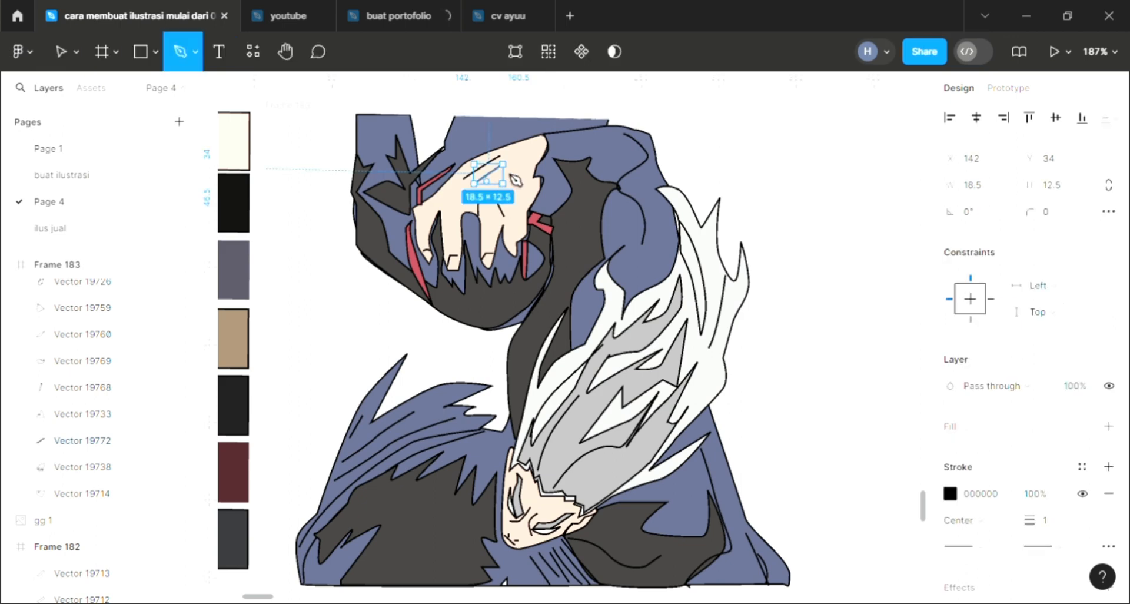
pyautogui.click(493, 179)
pyautogui.click(508, 169)
pyautogui.press('Escape')
# Step: Draw a short slanted knuckle line about 9 × 11.5 near the hand's outer edge, above the last finger
pyautogui.press('p')
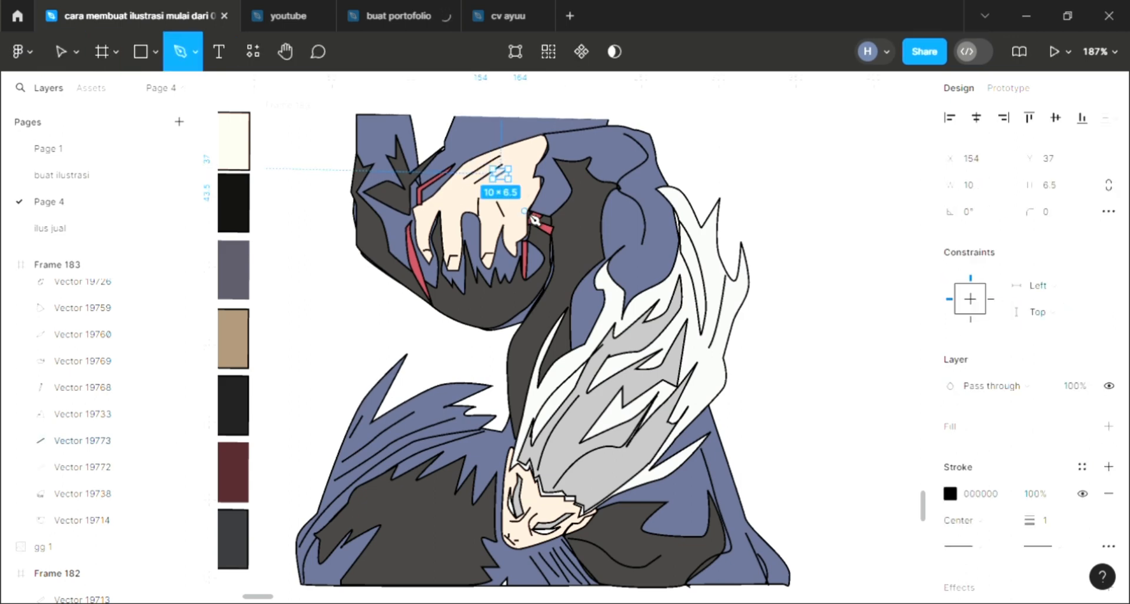
pyautogui.click(524, 210)
pyautogui.press('Escape')
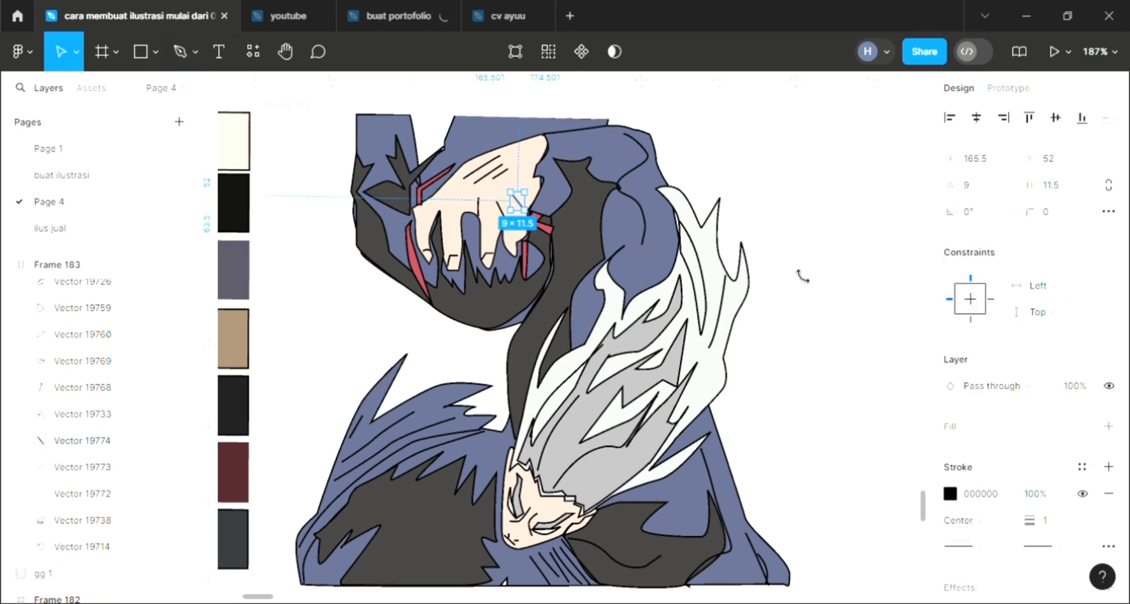
pyautogui.press('Escape')
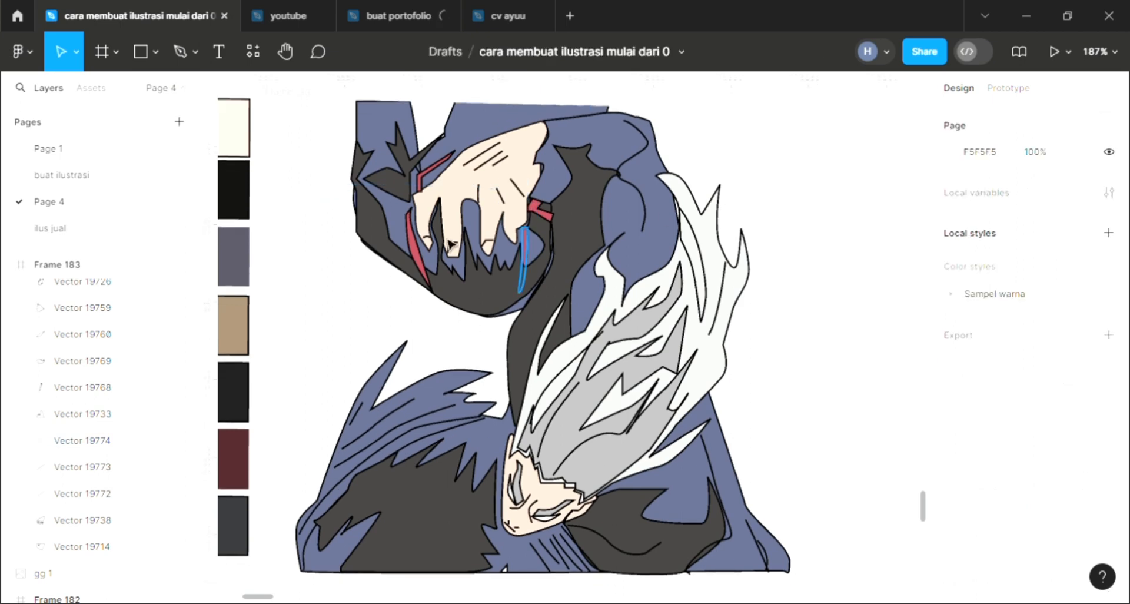
# Step: Fill the illustration's frame with red EF5353 and turn that fill into a linear gradient
pyautogui.scroll(1, 341, 147)
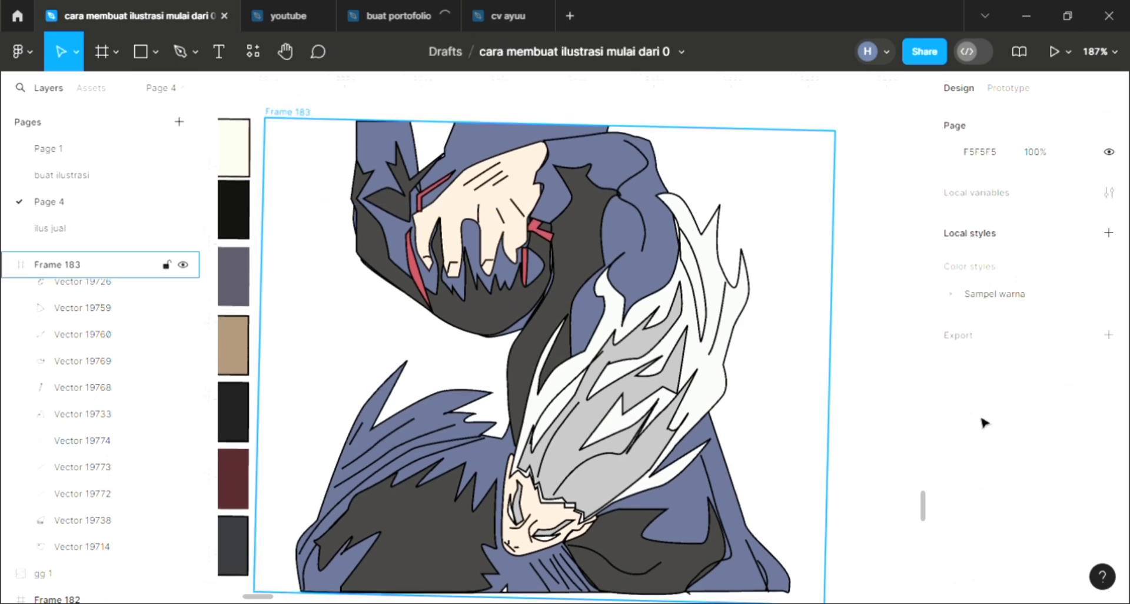
pyautogui.scroll(-3, 977, 420)
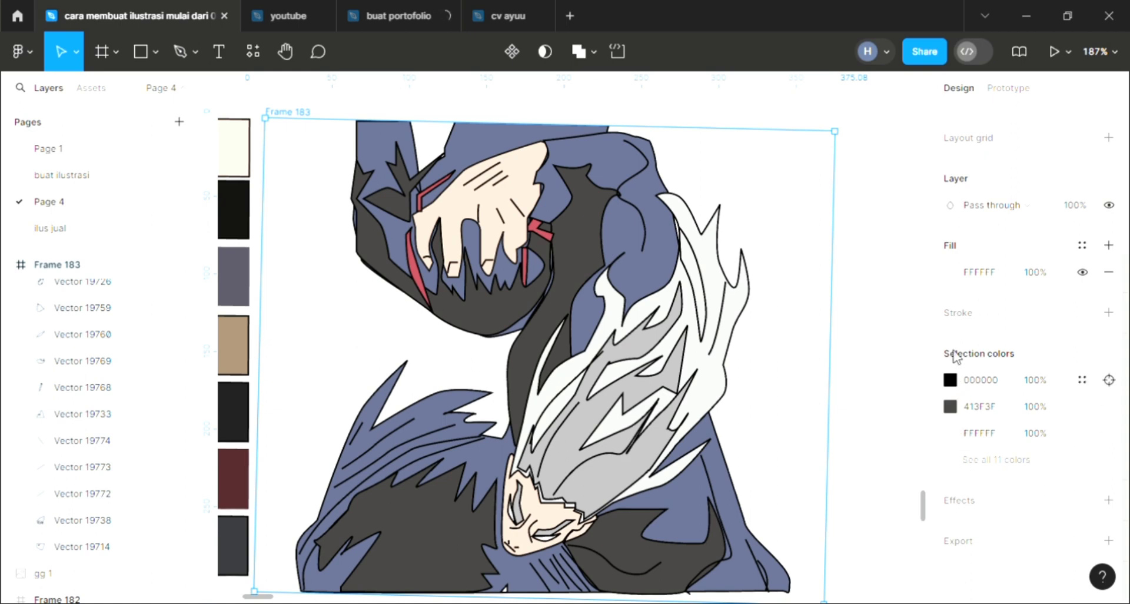
pyautogui.click(951, 274)
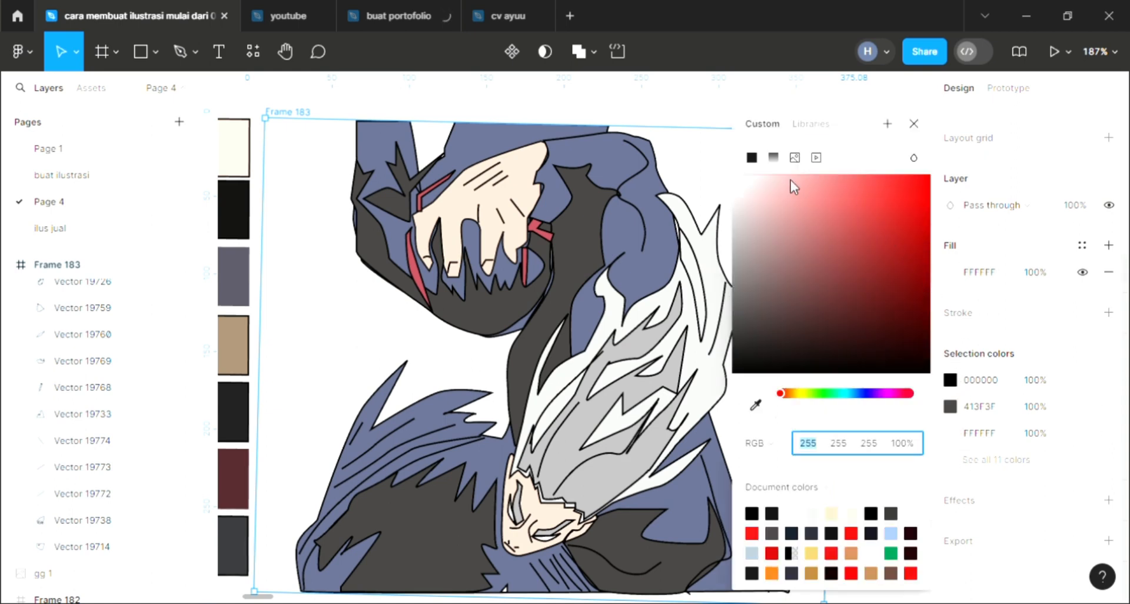
pyautogui.click(862, 187)
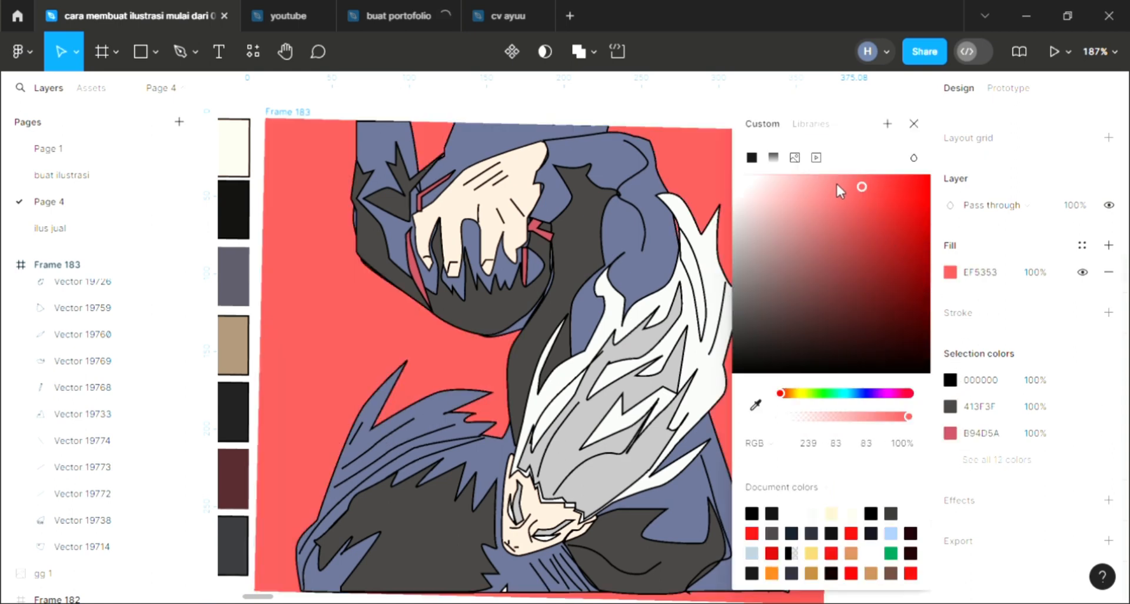
pyautogui.click(773, 158)
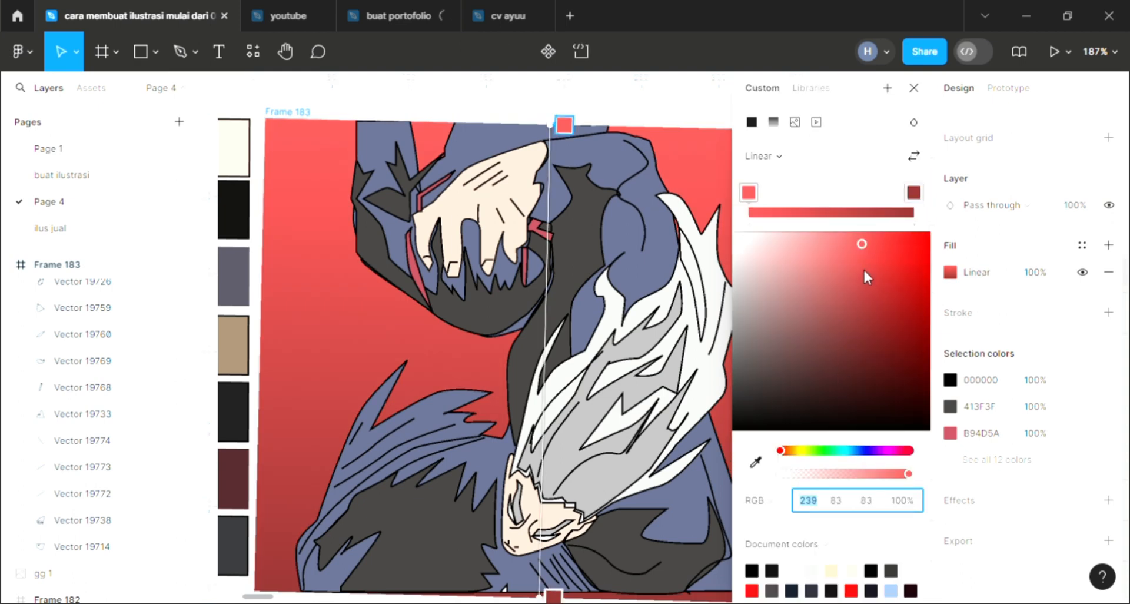
# Step: Recolor the frame gradient's upper stop to light blue, RGB 83, 164, 239, and close the color picker
pyautogui.click(838, 454)
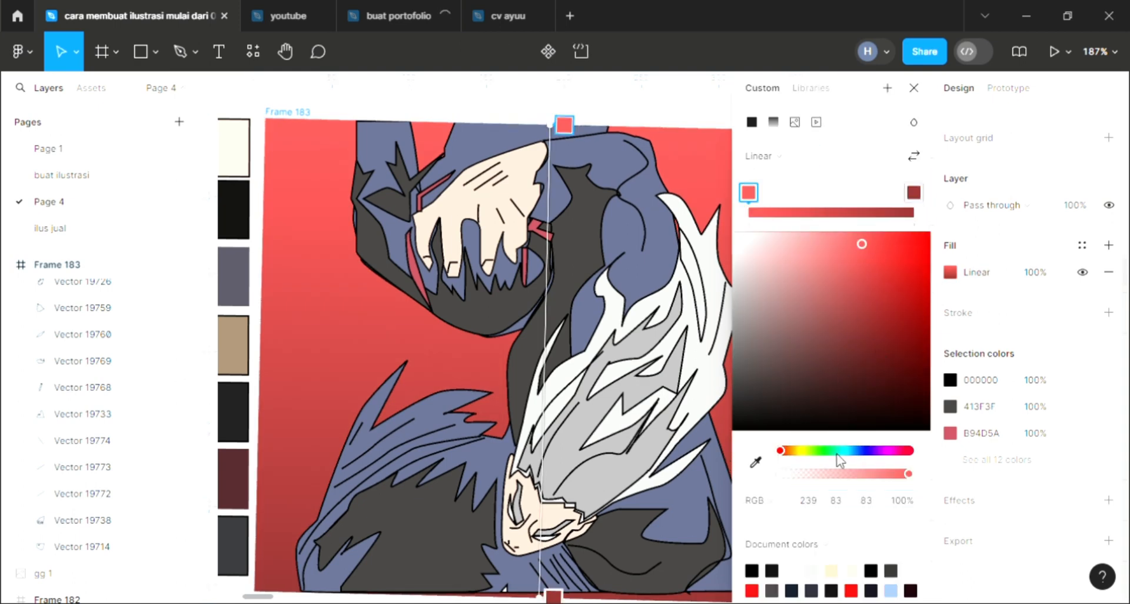
pyautogui.click(855, 451)
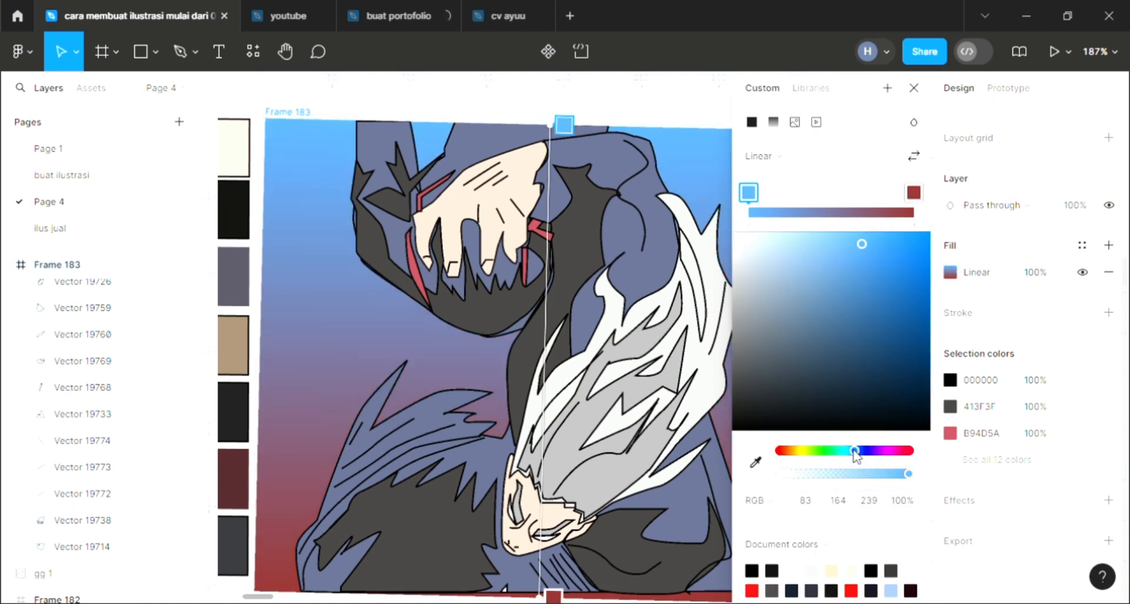
pyautogui.click(914, 88)
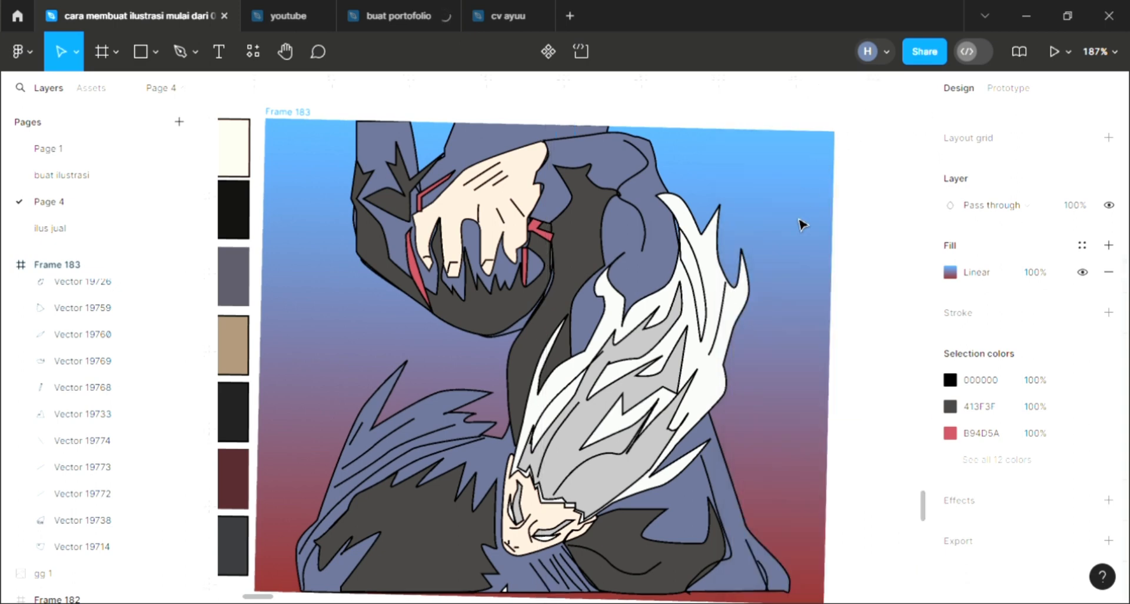
# Step: Try reducing the frame's height to about 296 from its bottom edge, and undo the resize
pyautogui.scroll(-1, 786, 405)
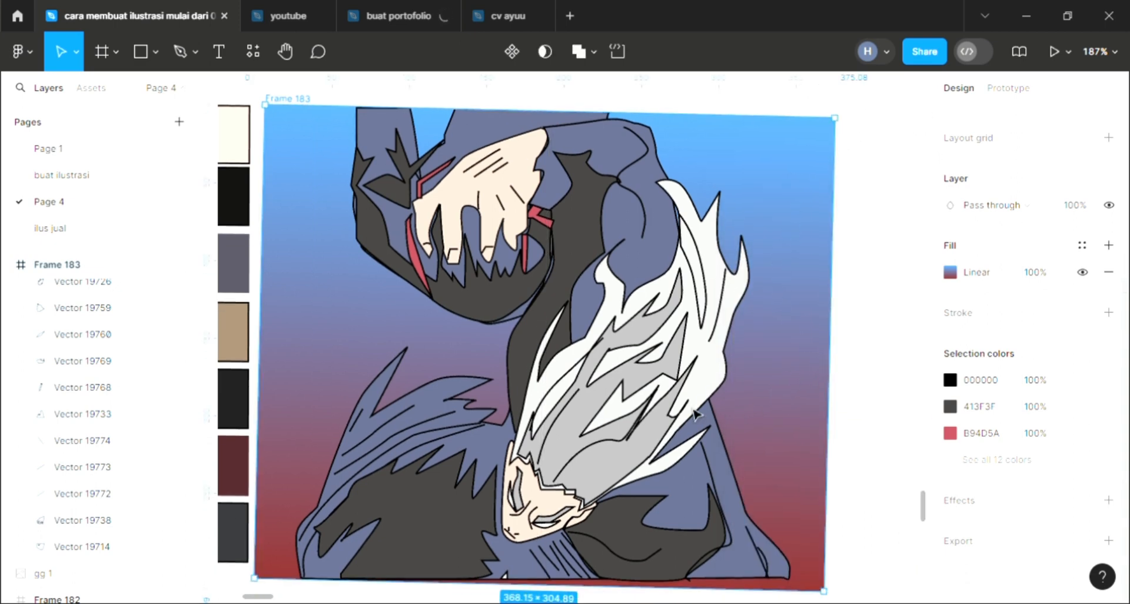
pyautogui.scroll(2, 695, 415)
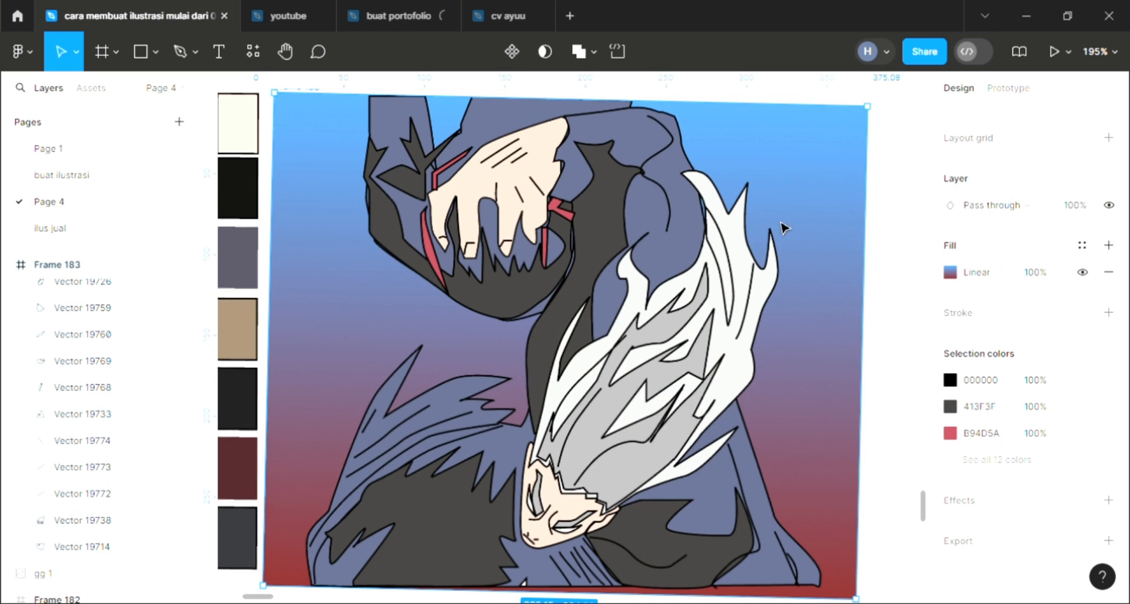
pyautogui.scroll(2, 789, 157)
pyautogui.hscroll(-2, 792, 158)
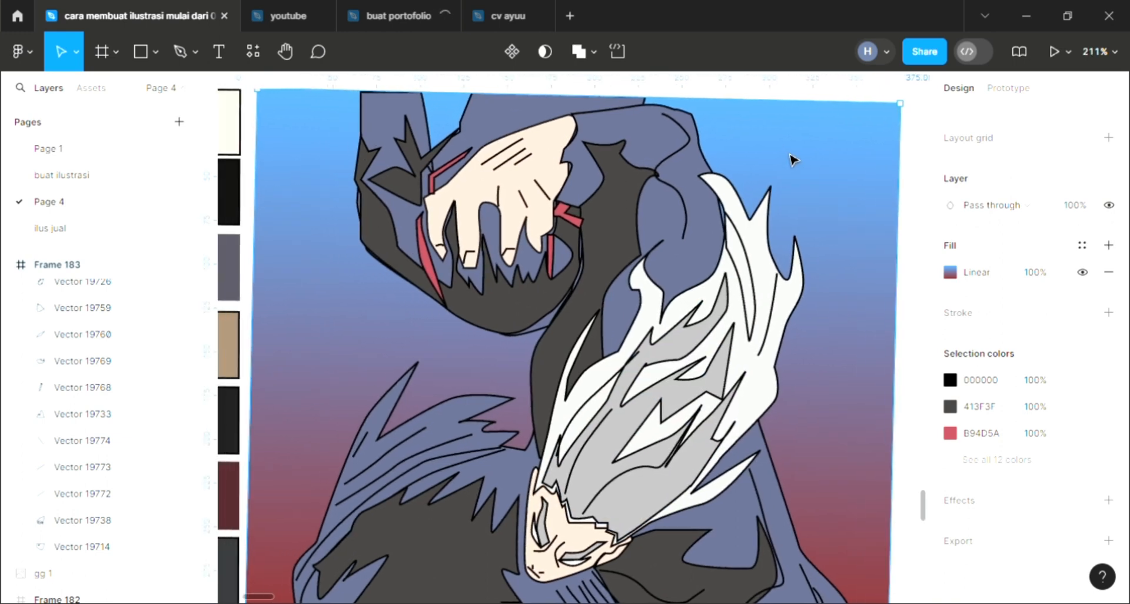
pyautogui.scroll(-2, 793, 159)
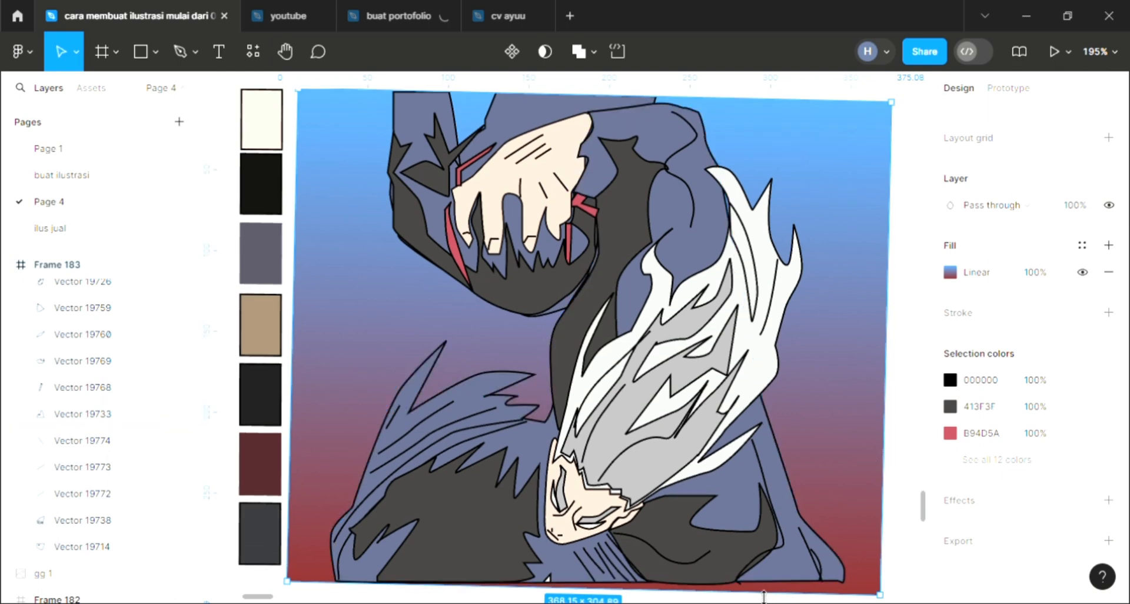
pyautogui.moveTo(762, 590); pyautogui.dragTo(762, 580)
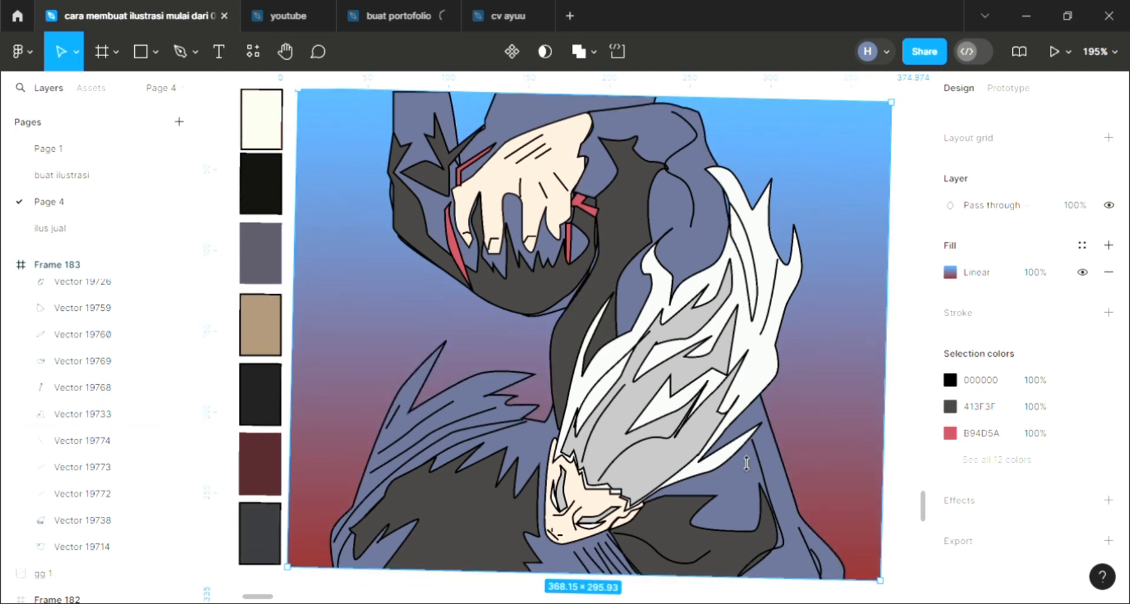
pyautogui.hotkey('ctrl', 'z')
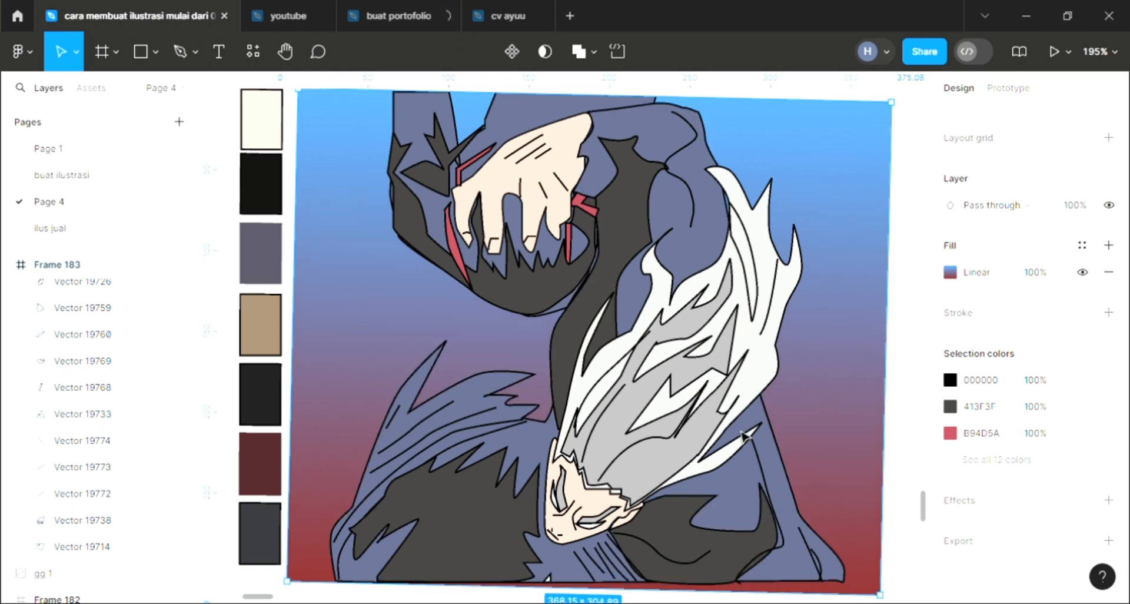
pyautogui.scroll(1, 730, 438)
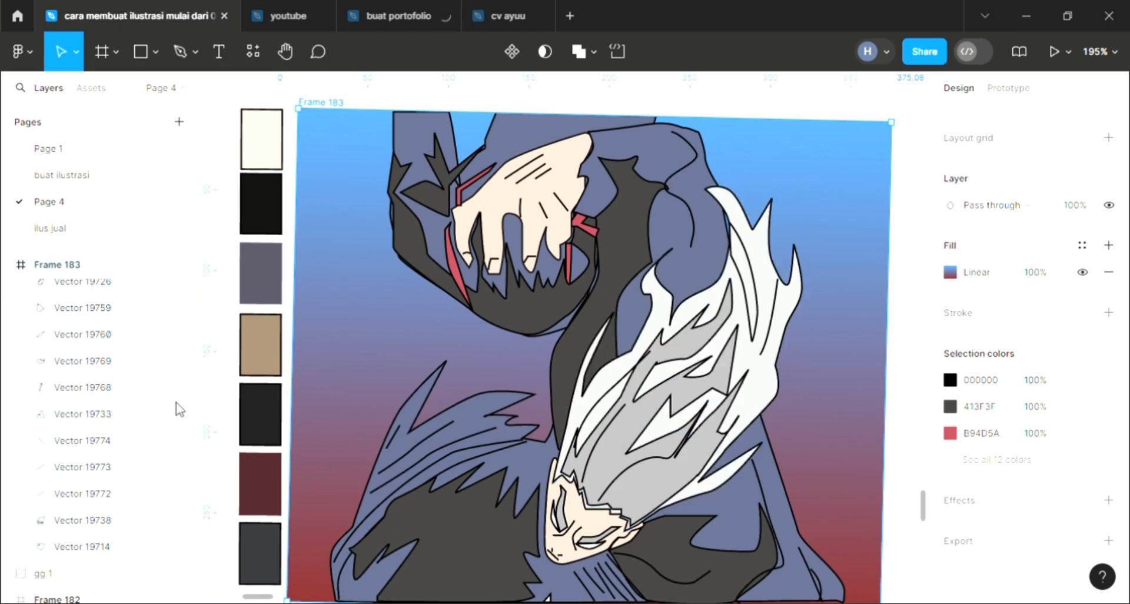